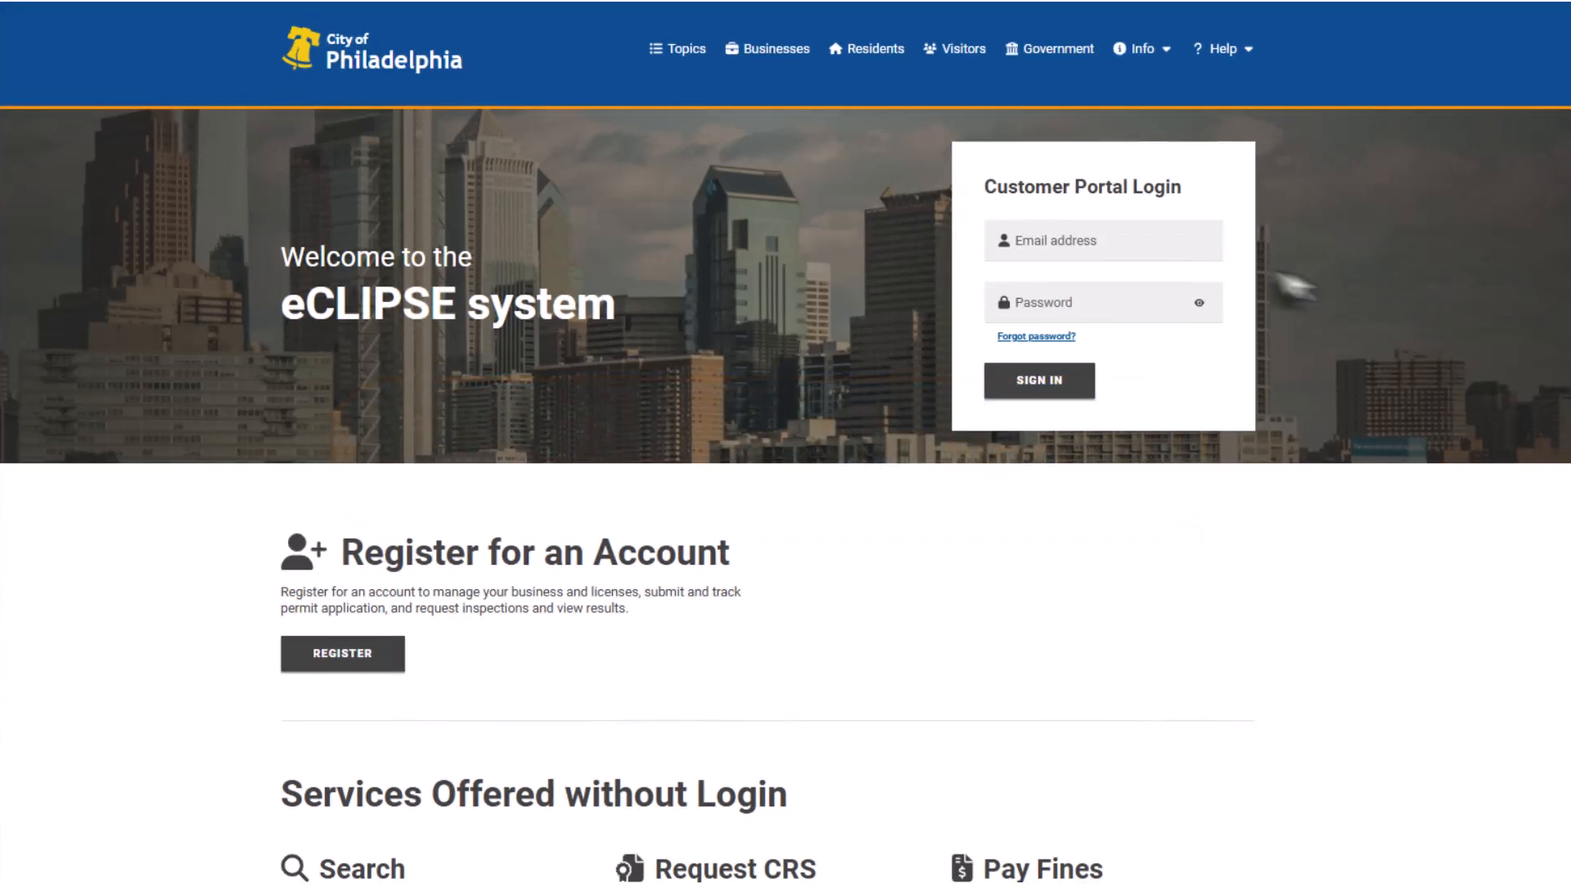
Log in to the eCLIPSE customer portal with the account e-mail and password.
click(1215, 249)
text(permitcust)
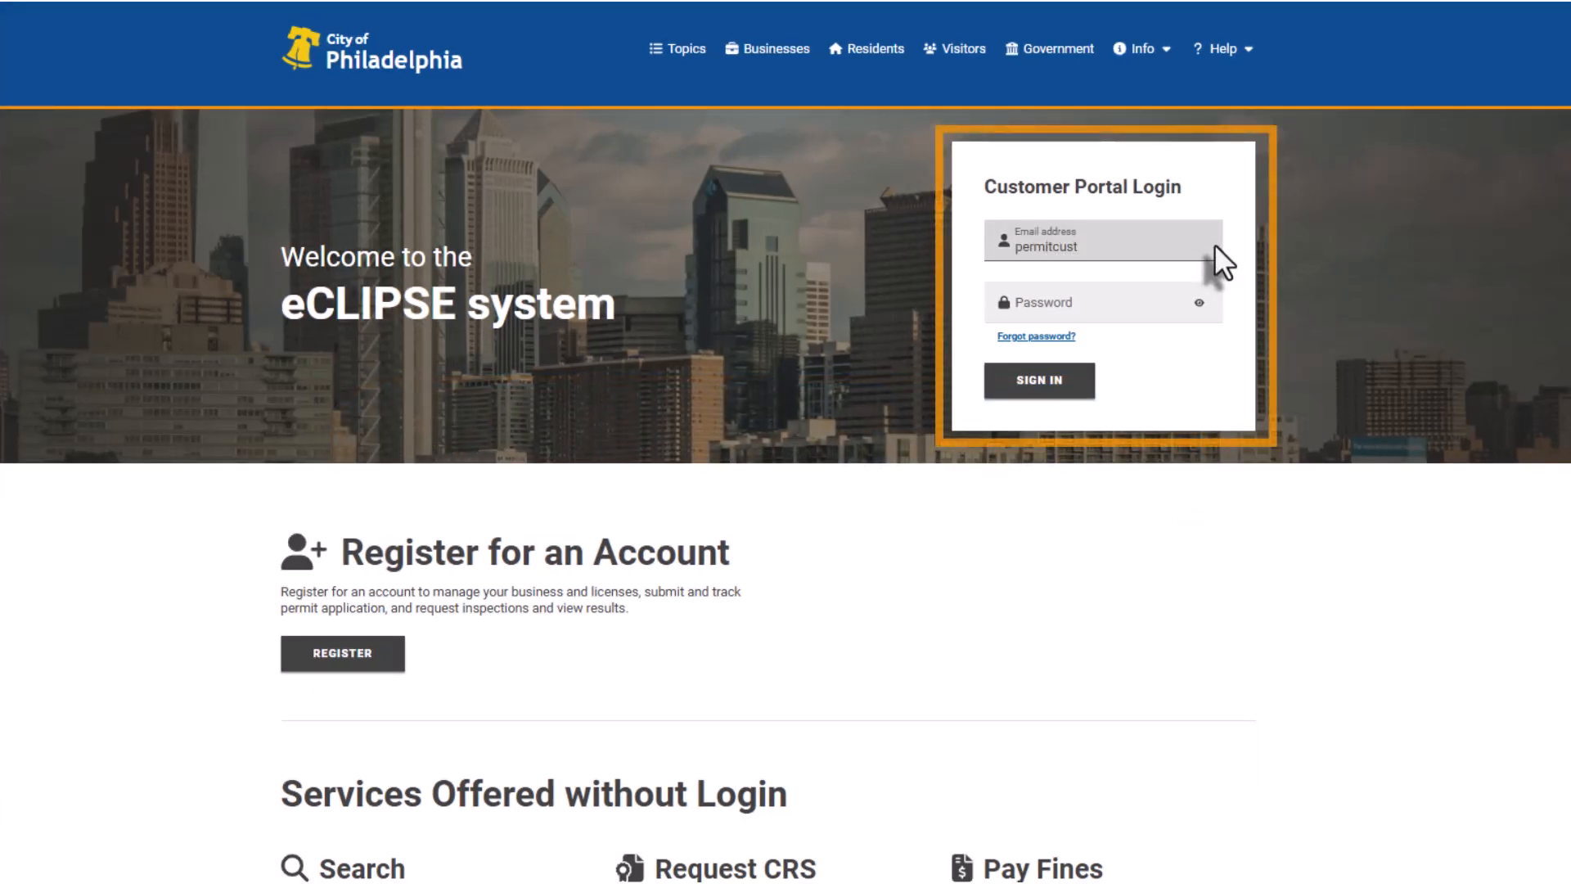
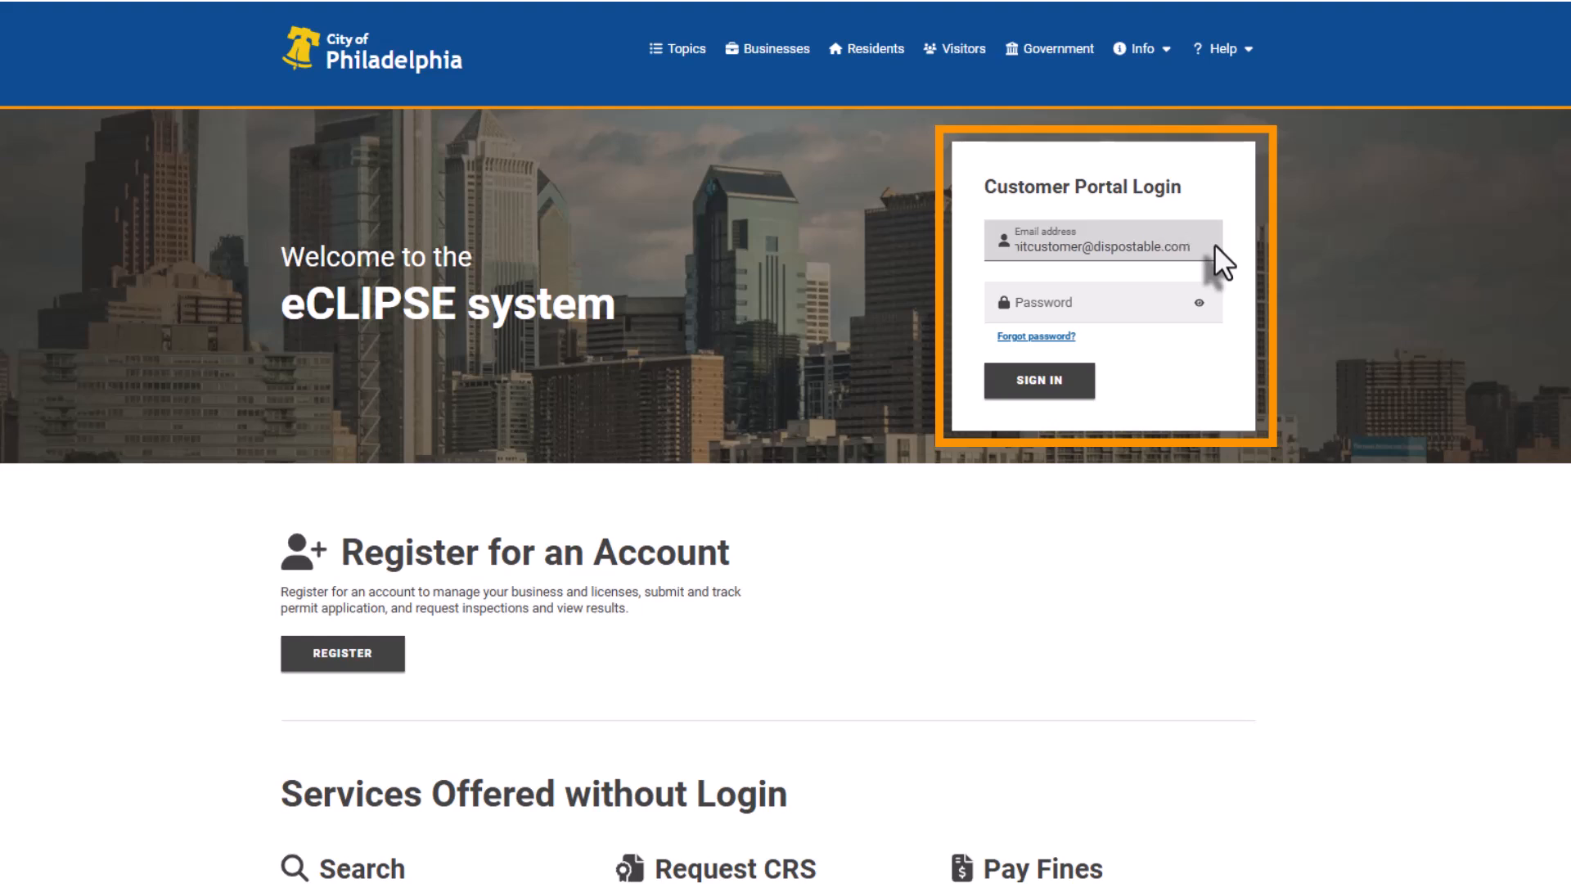
key(Tab)
text(*********)
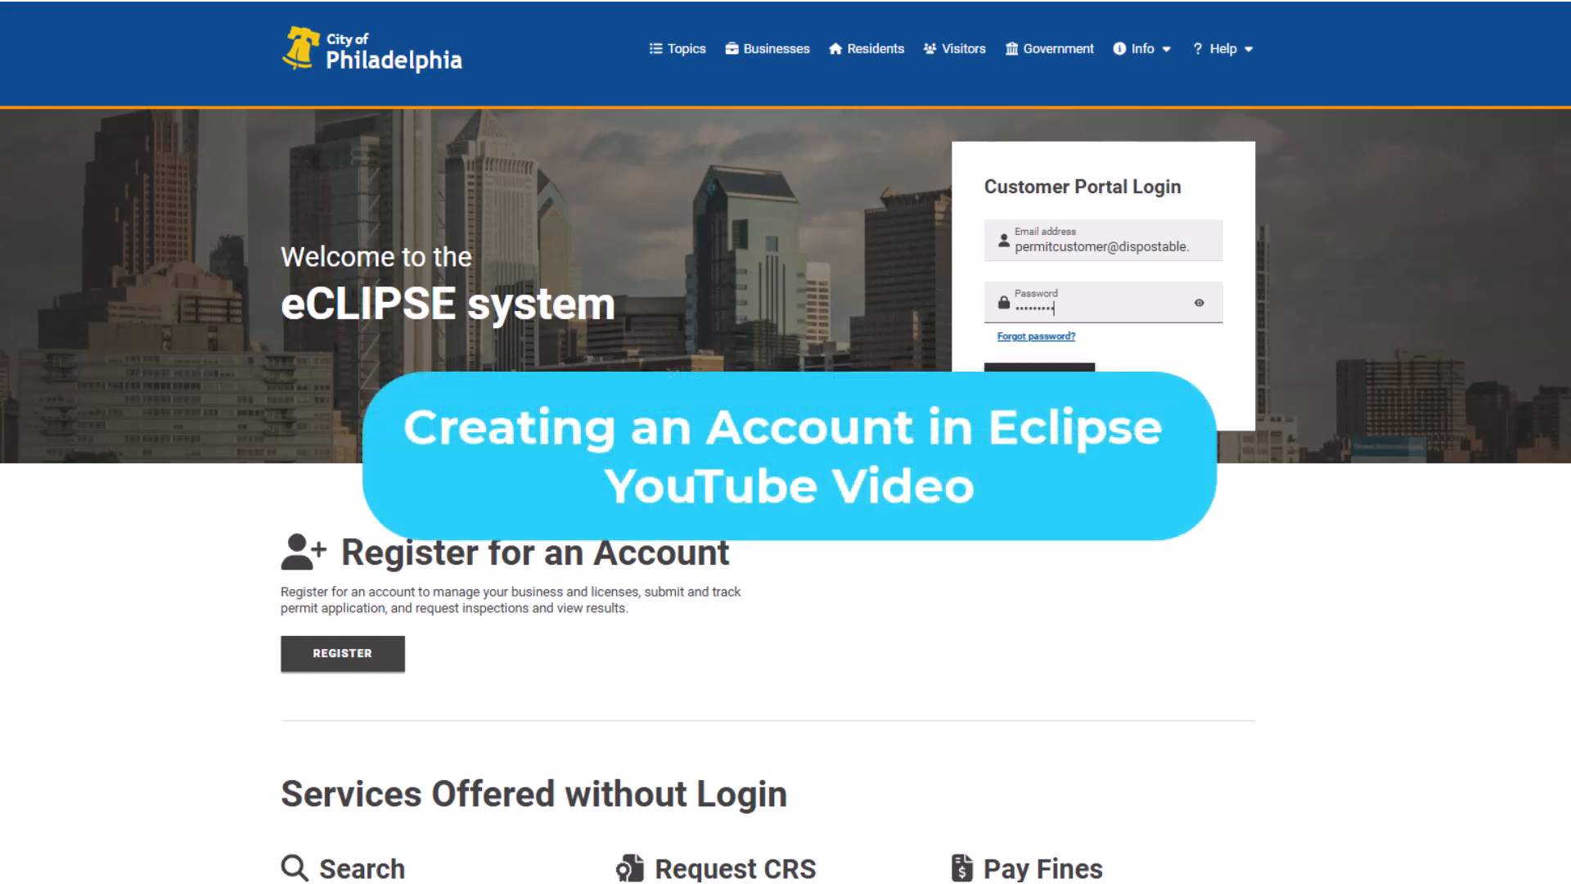
click(1077, 391)
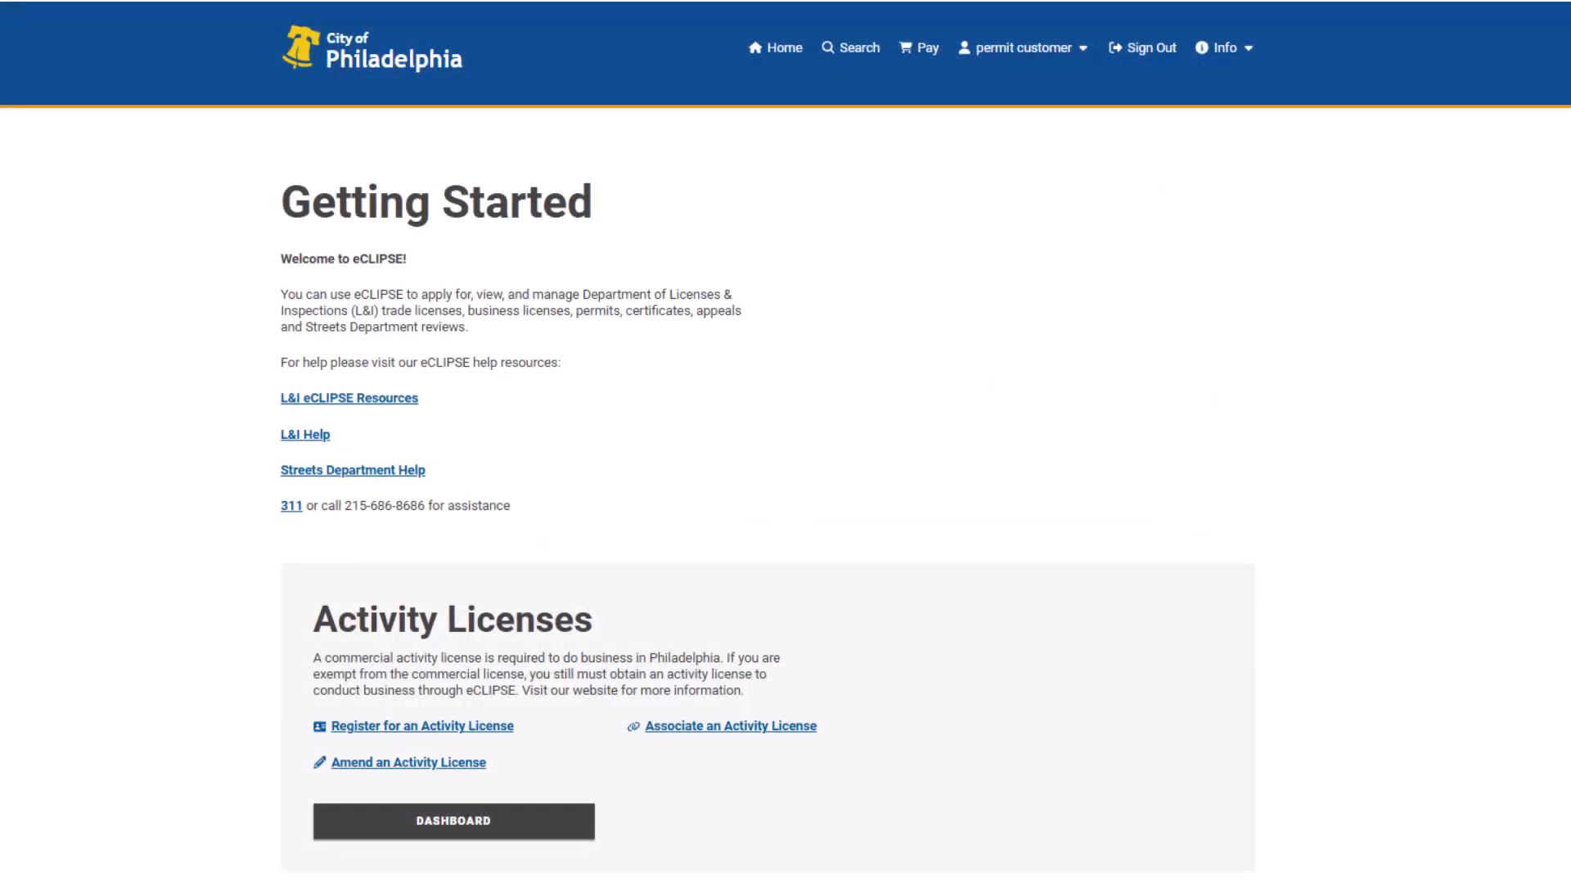
Scroll to Permits & Certificates and choose Apply for a Permit or Certificate.
scroll(785, 442, down, 10)
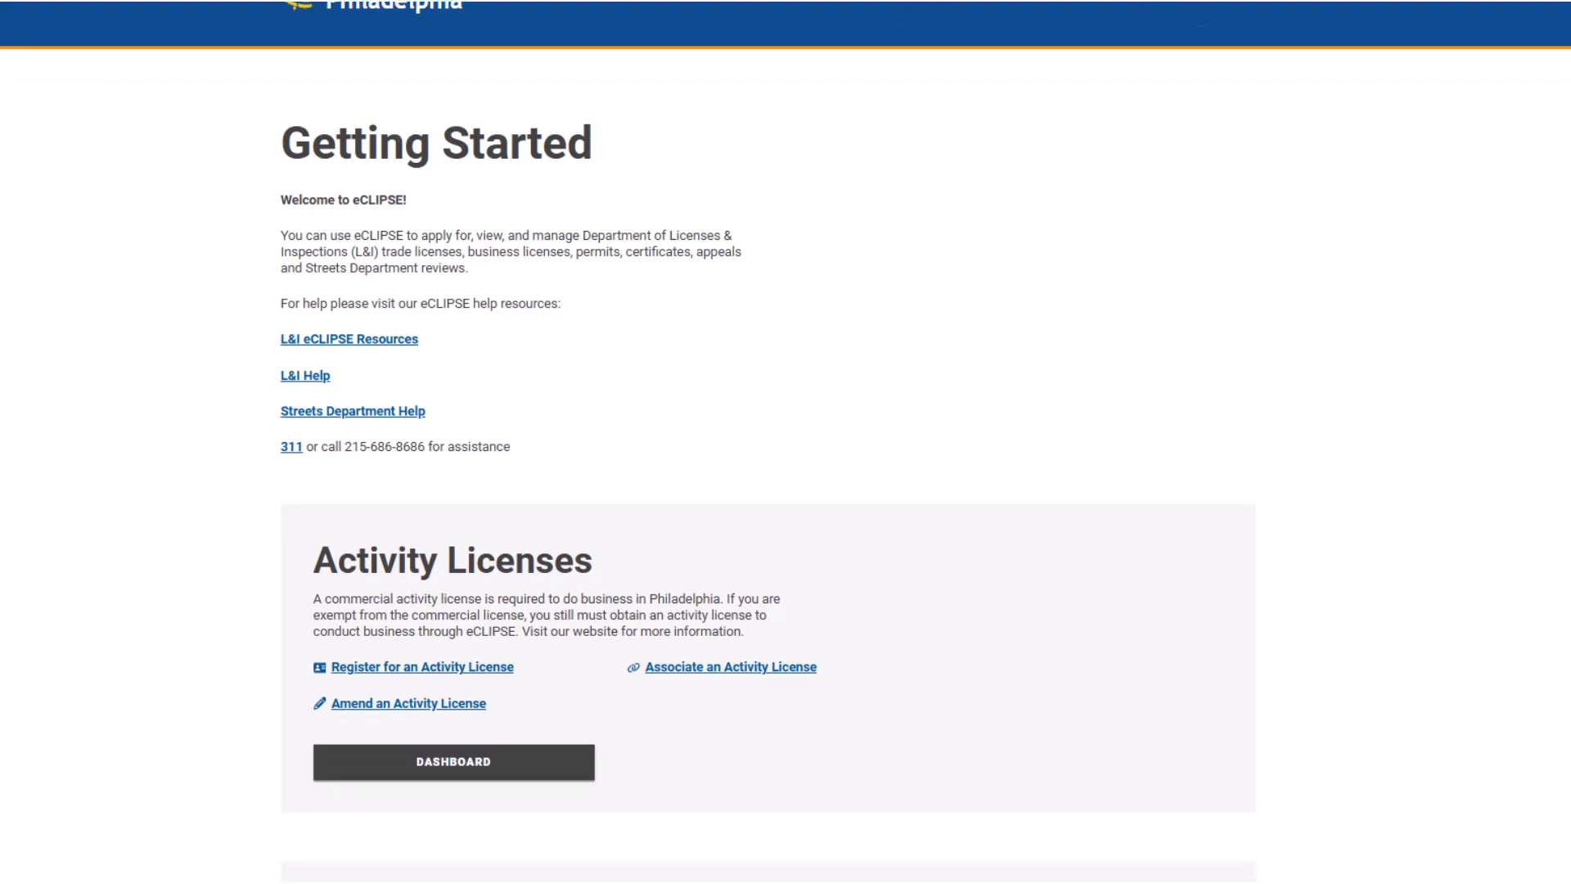
scroll(768, 441, down, 3)
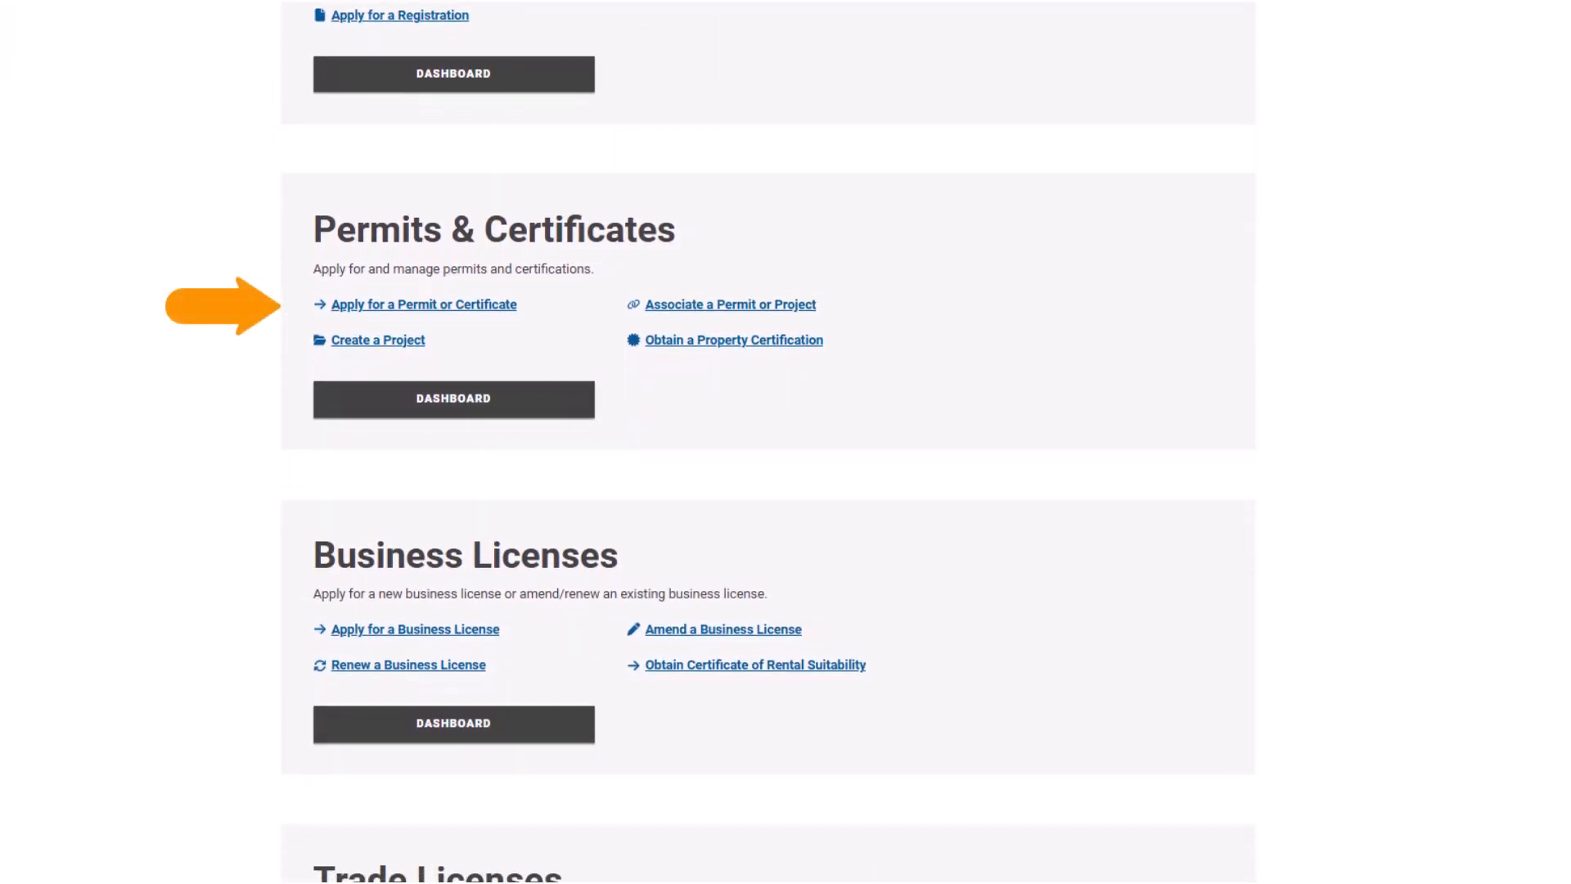
click(499, 306)
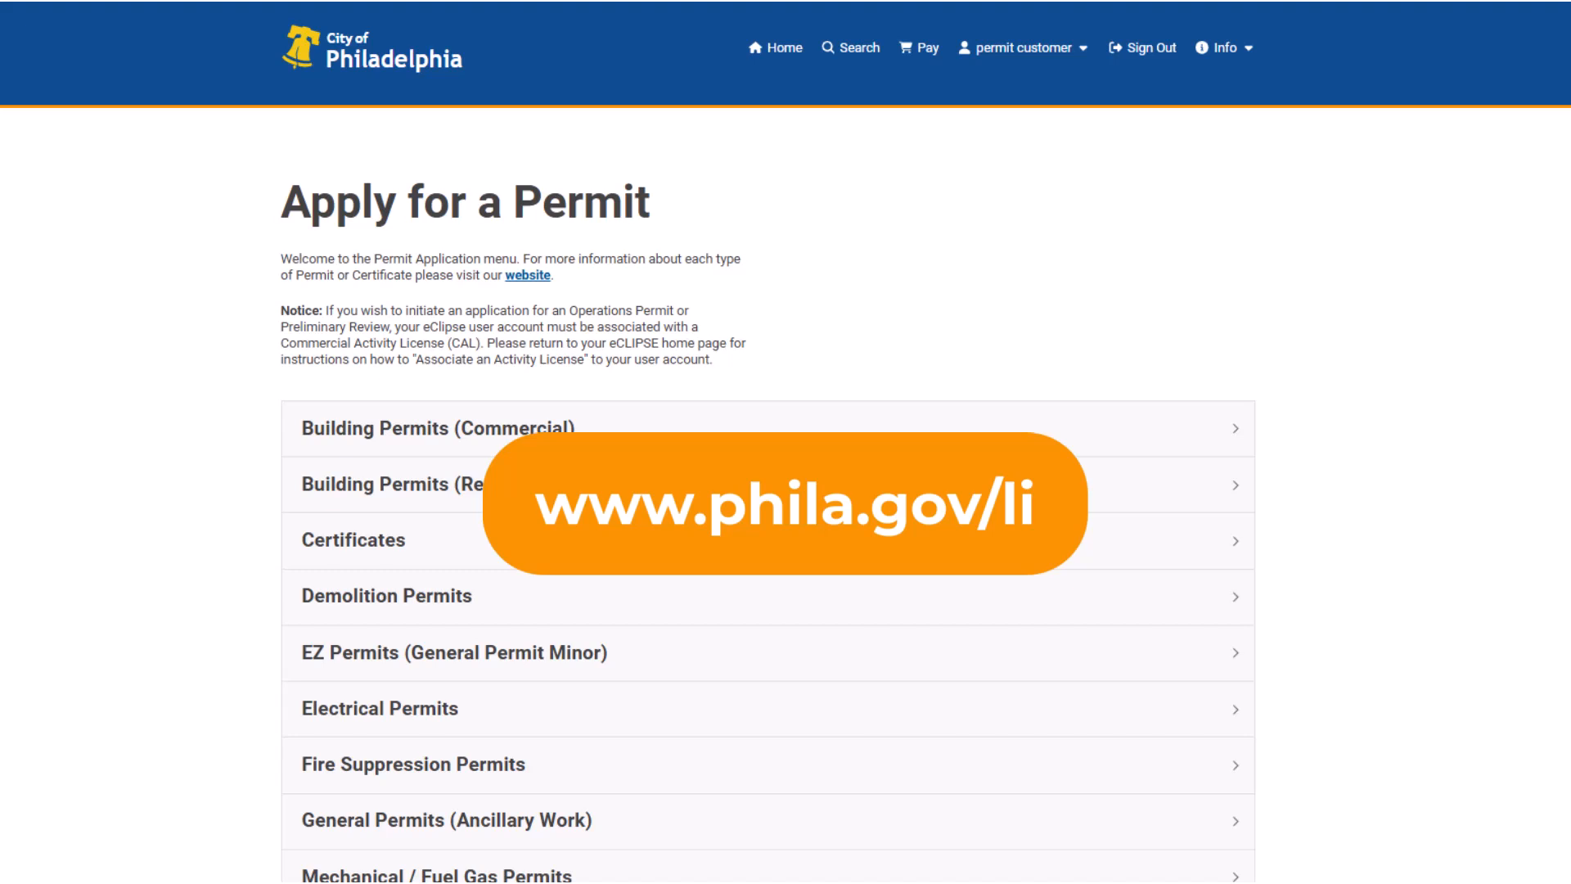
Expand Electrical Permits and apply for the Addition and/or Alteration permit.
scroll(785, 491, down, 4)
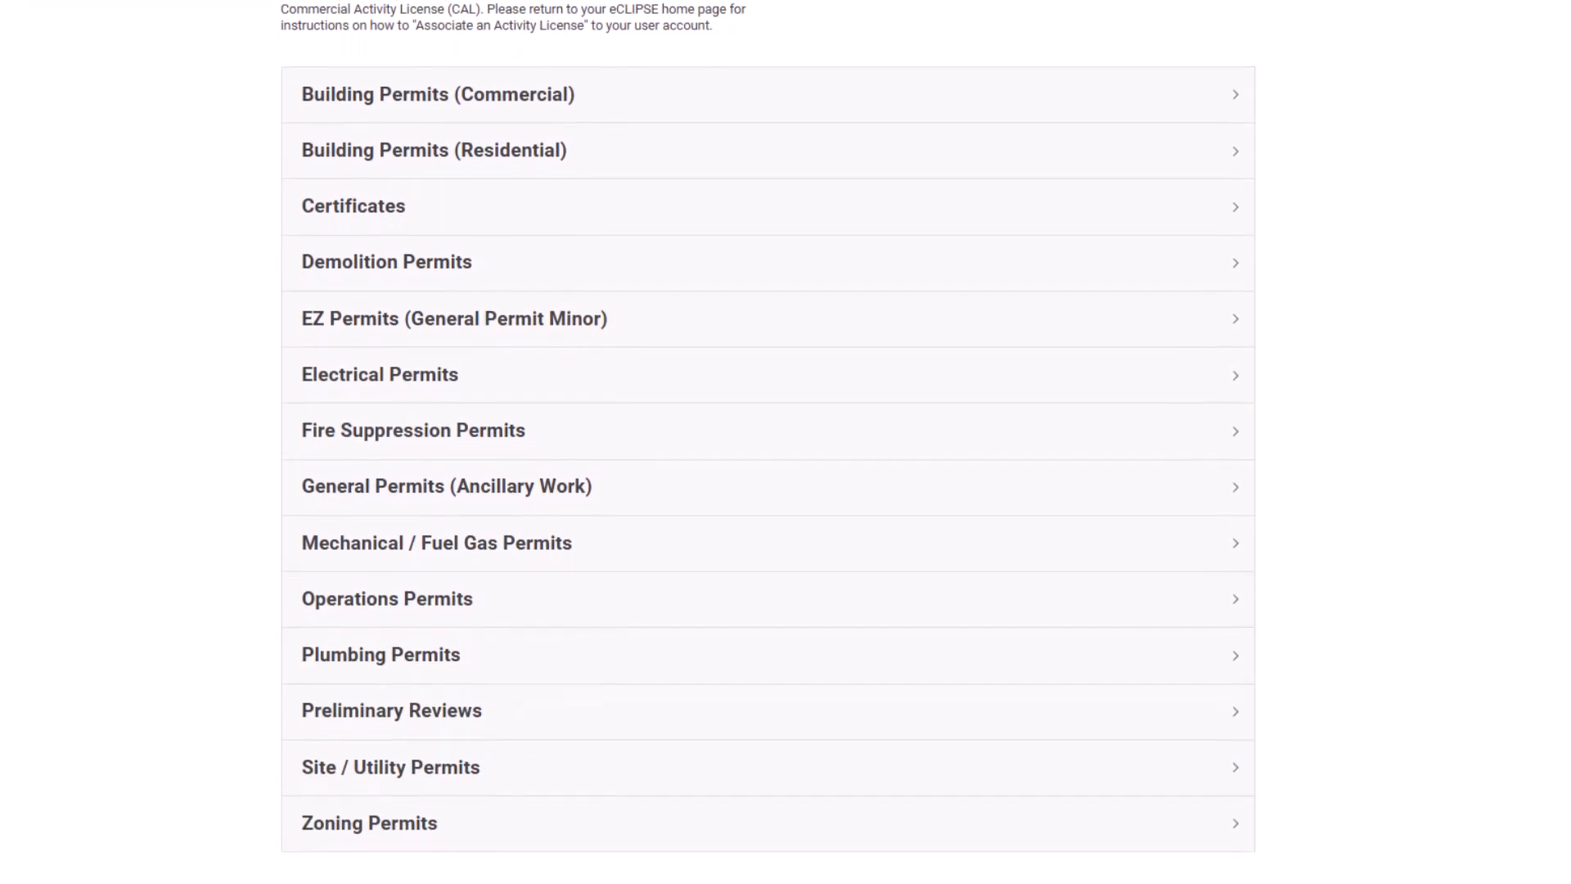
scroll(768, 458, down, 1)
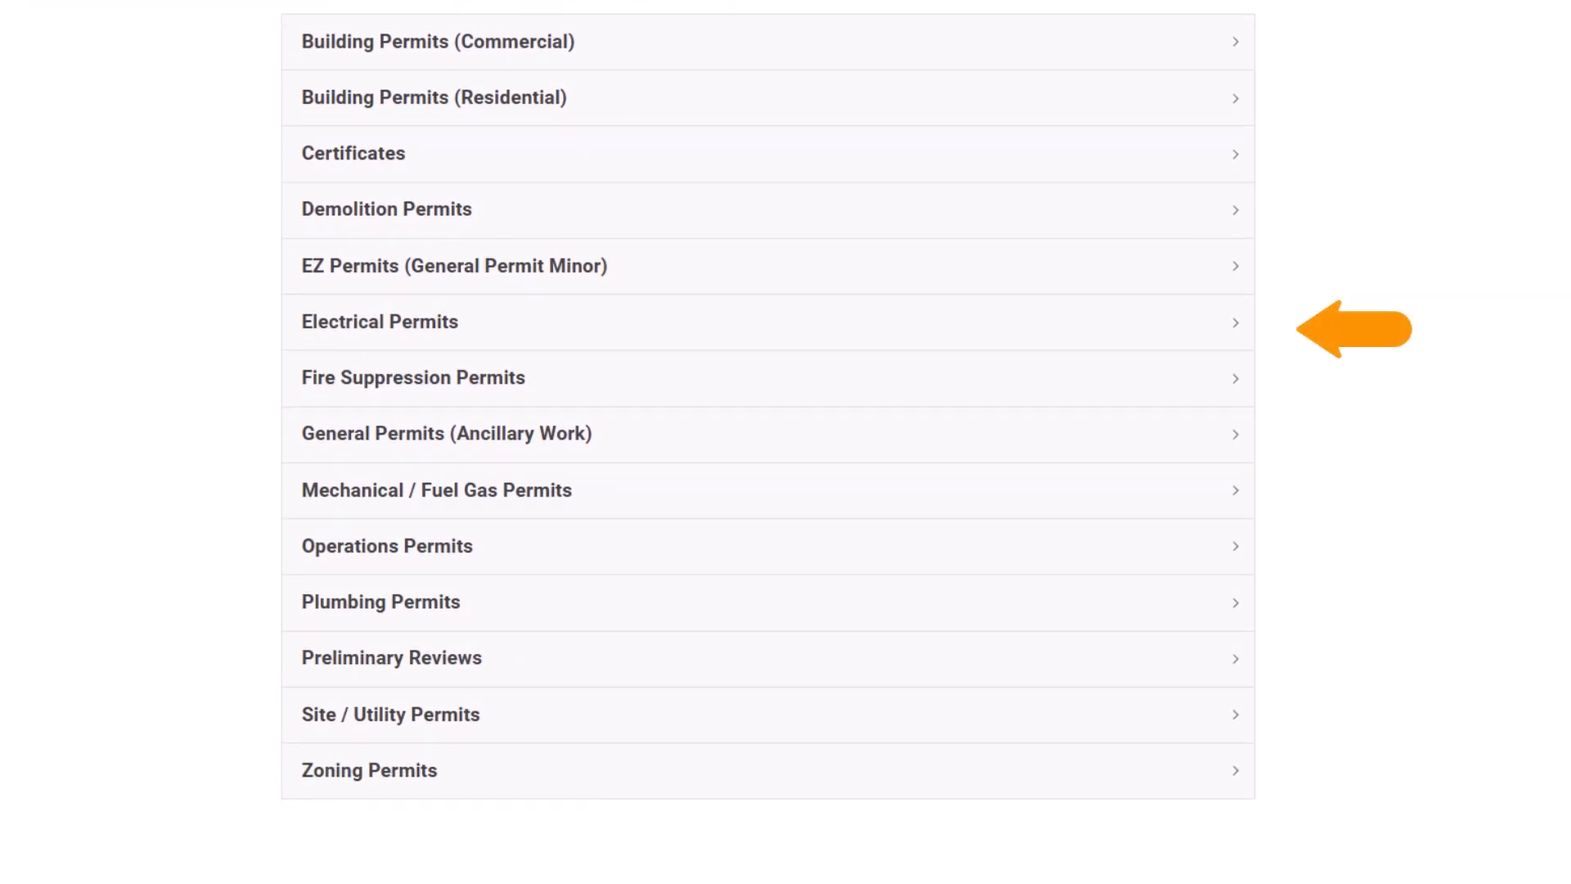
click(1231, 319)
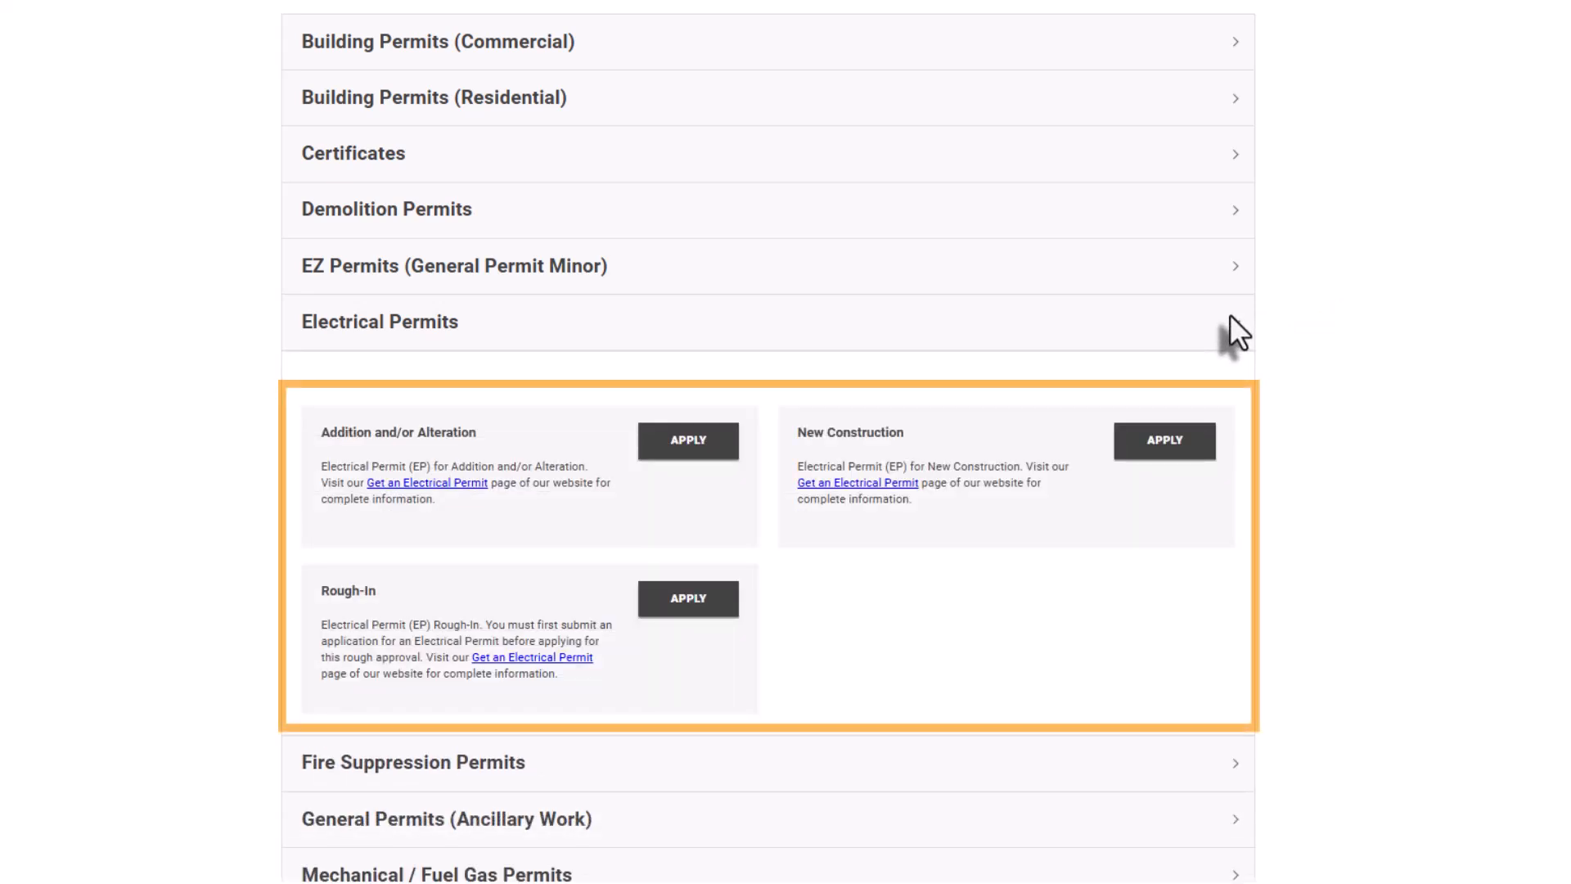
click(711, 446)
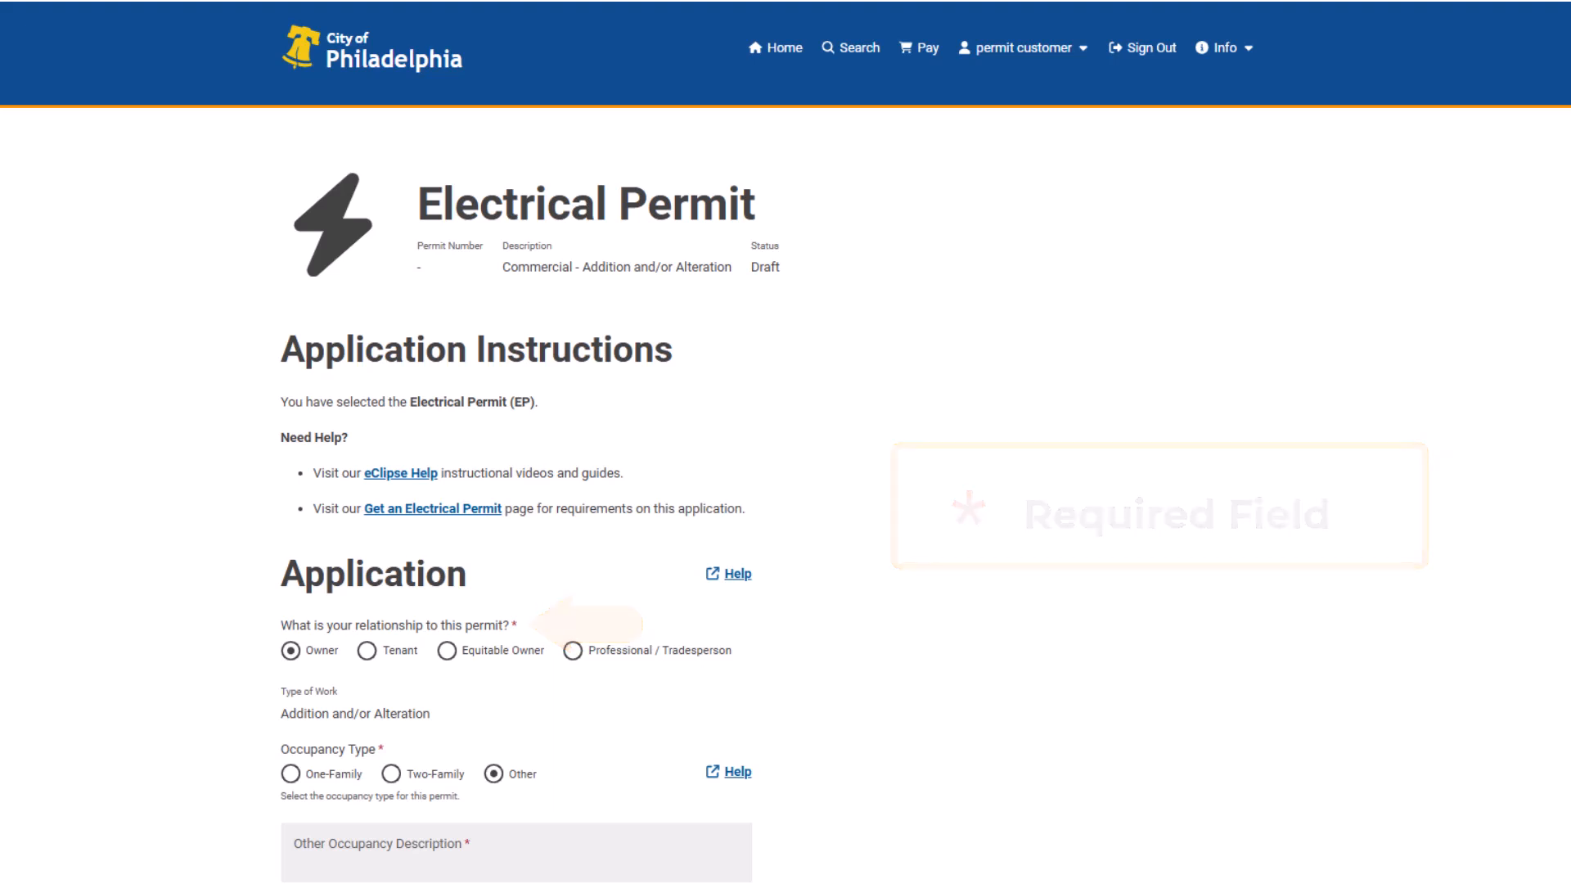
scroll(786, 442, down, 5)
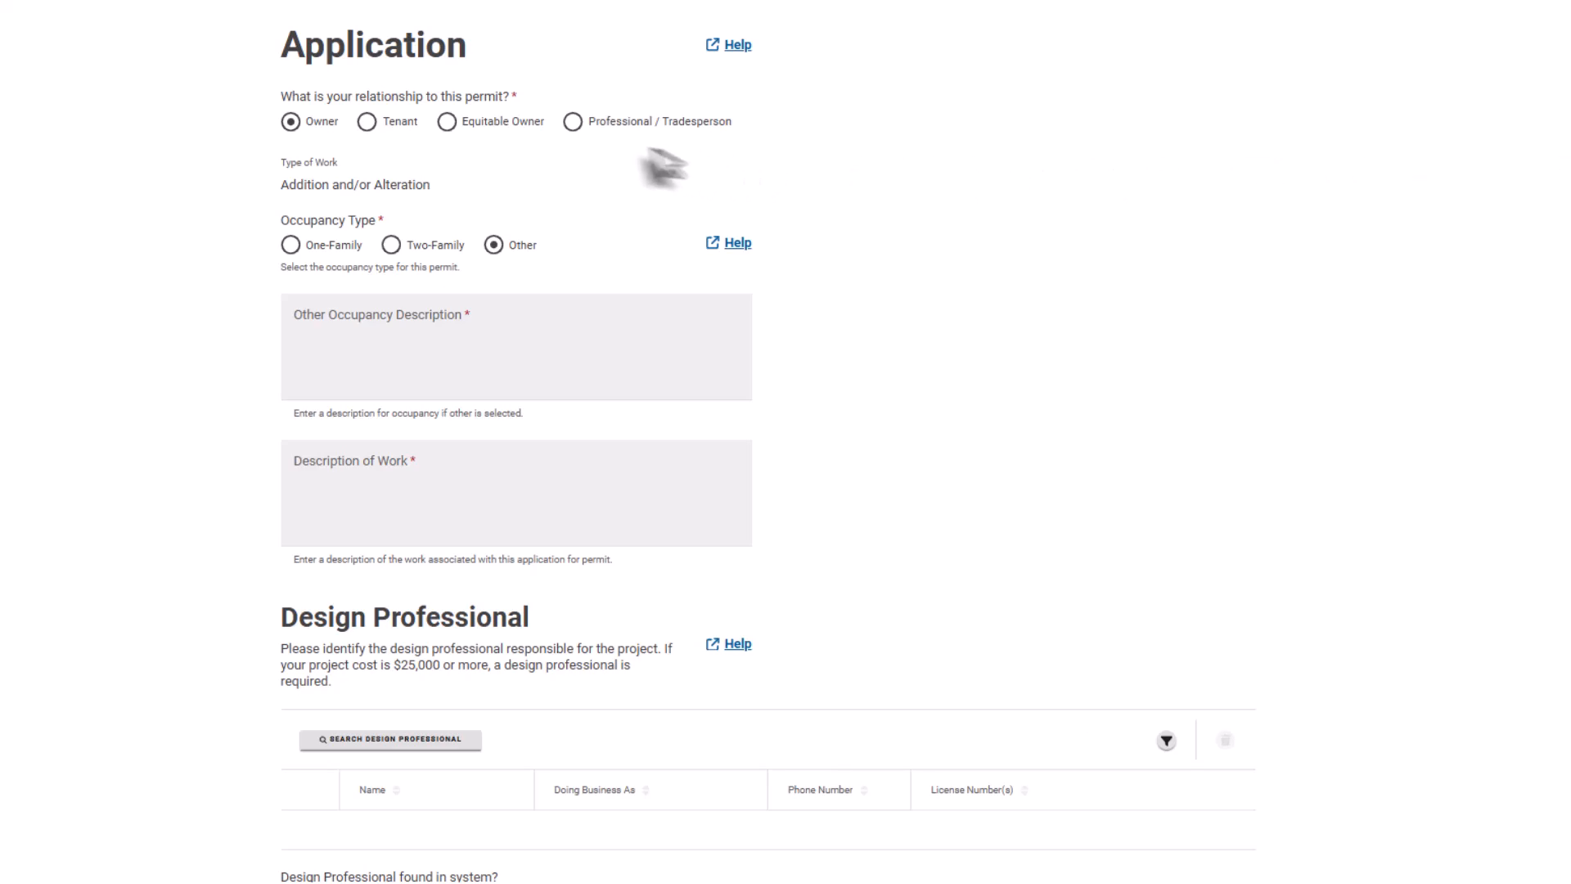
click(572, 123)
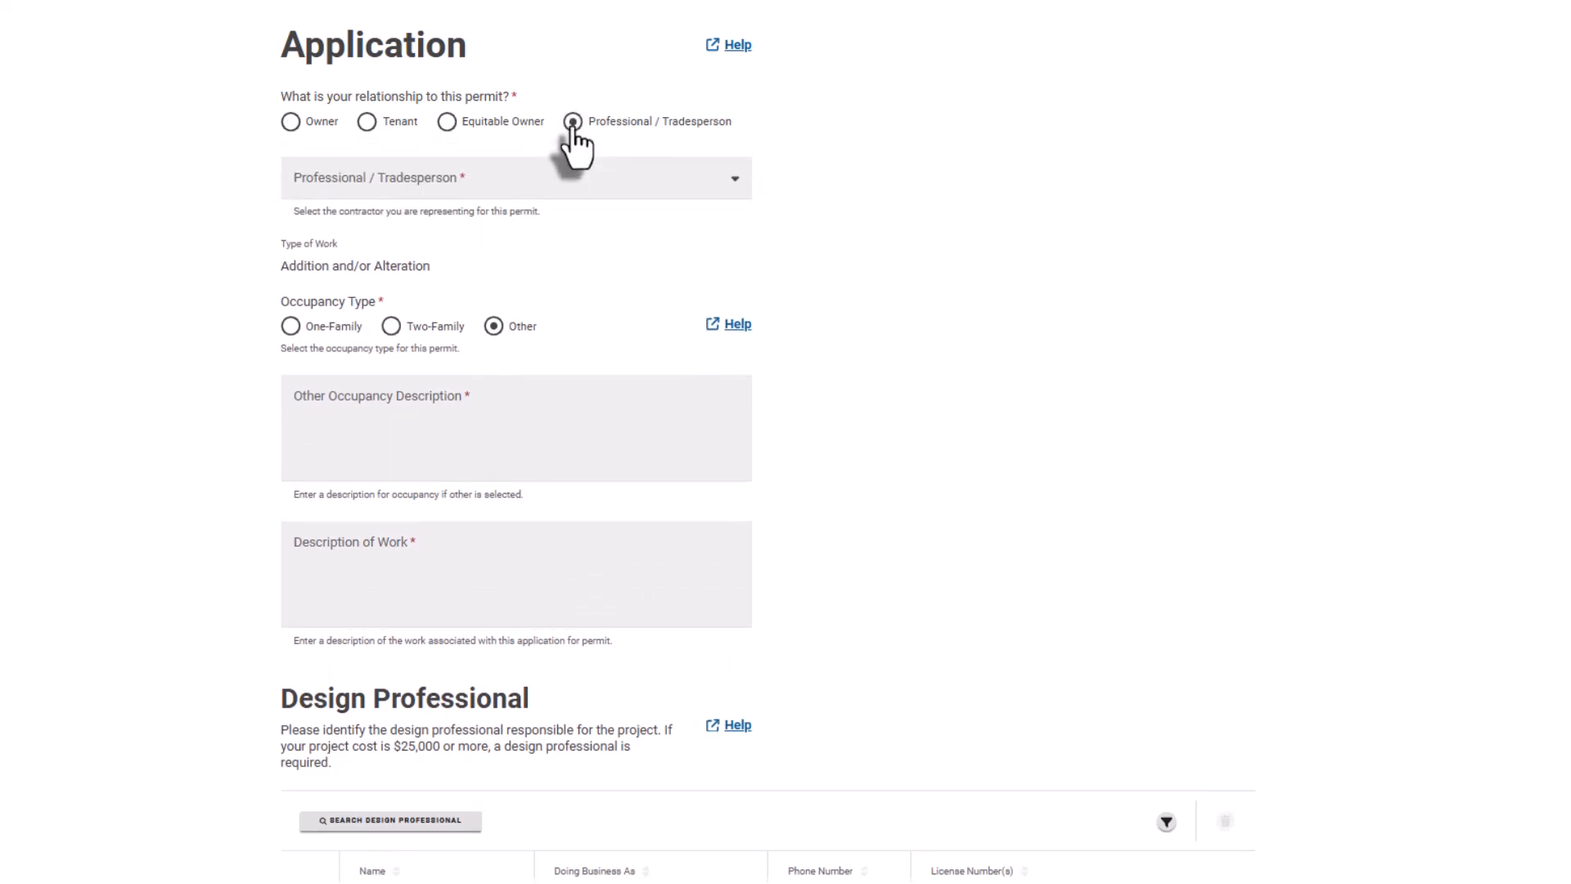
click(733, 184)
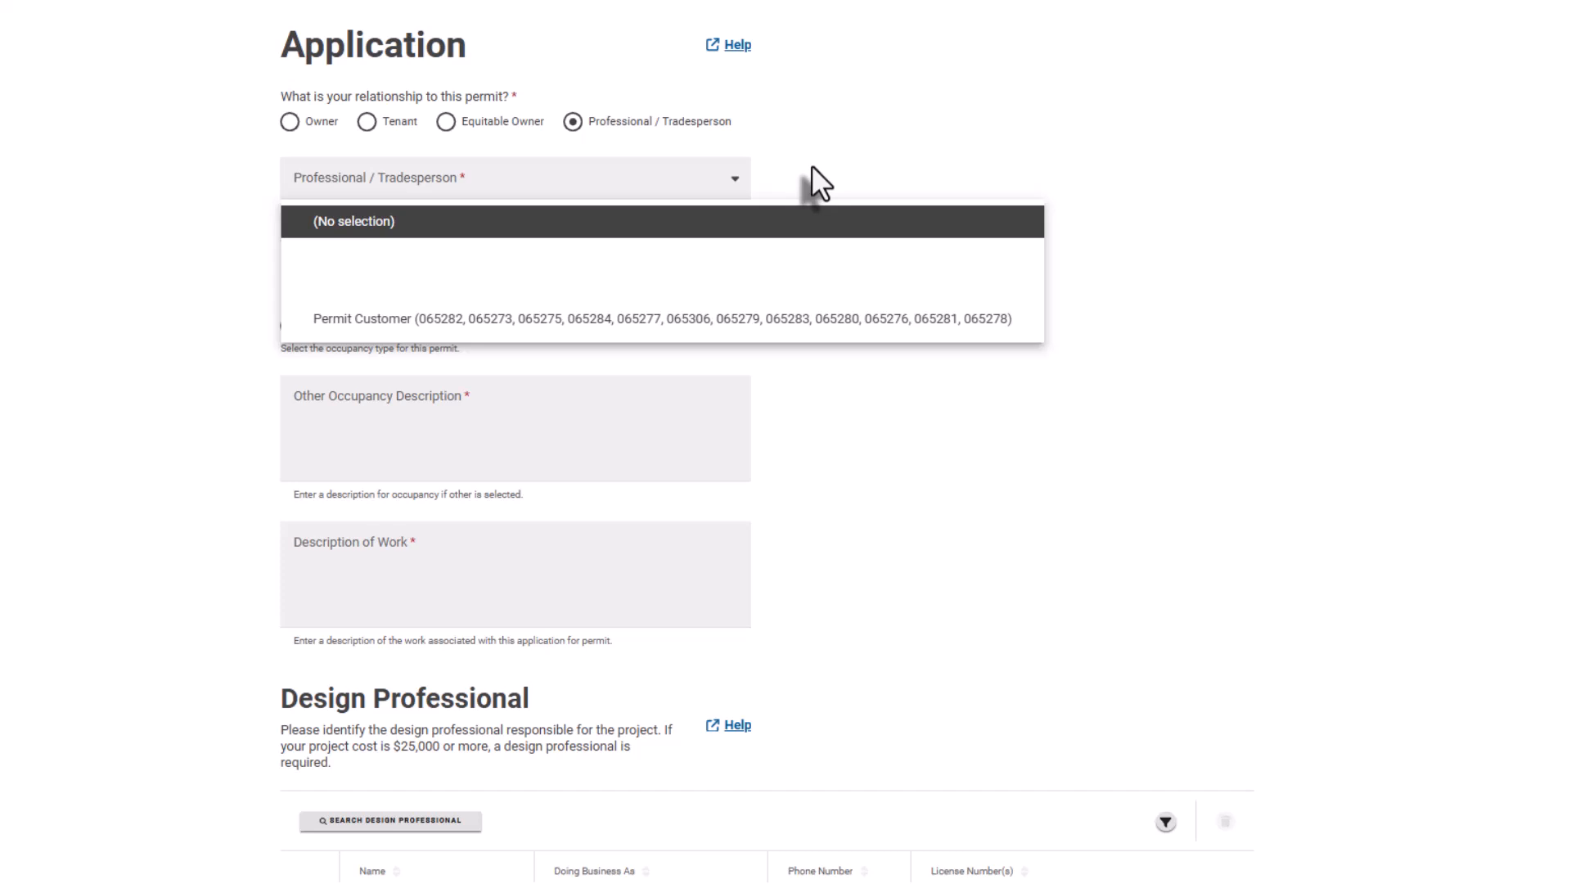
key(Escape)
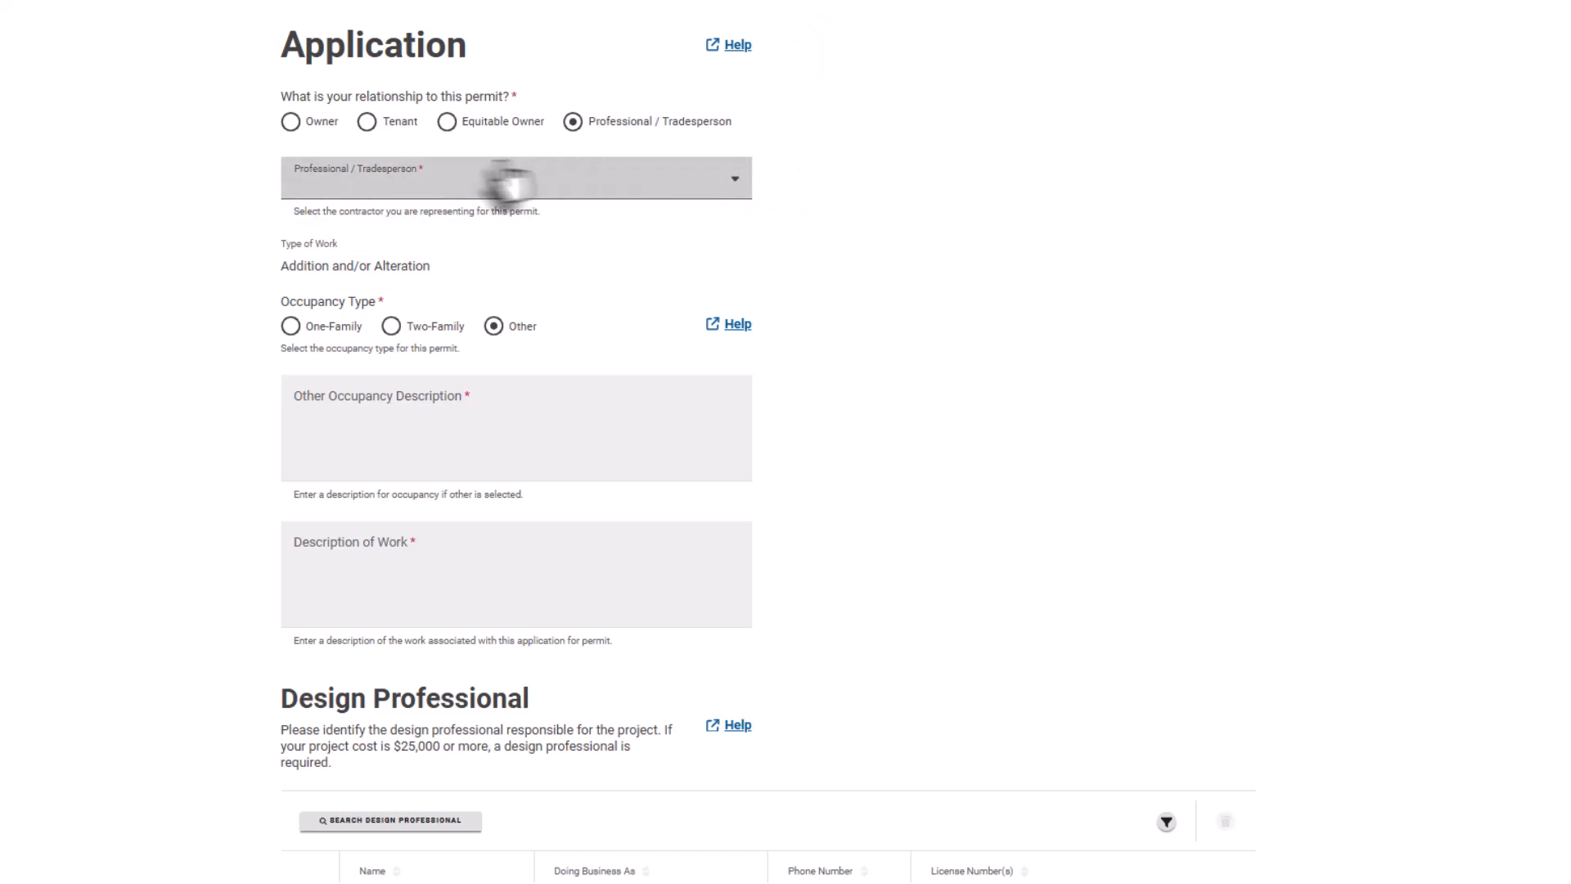
click(291, 122)
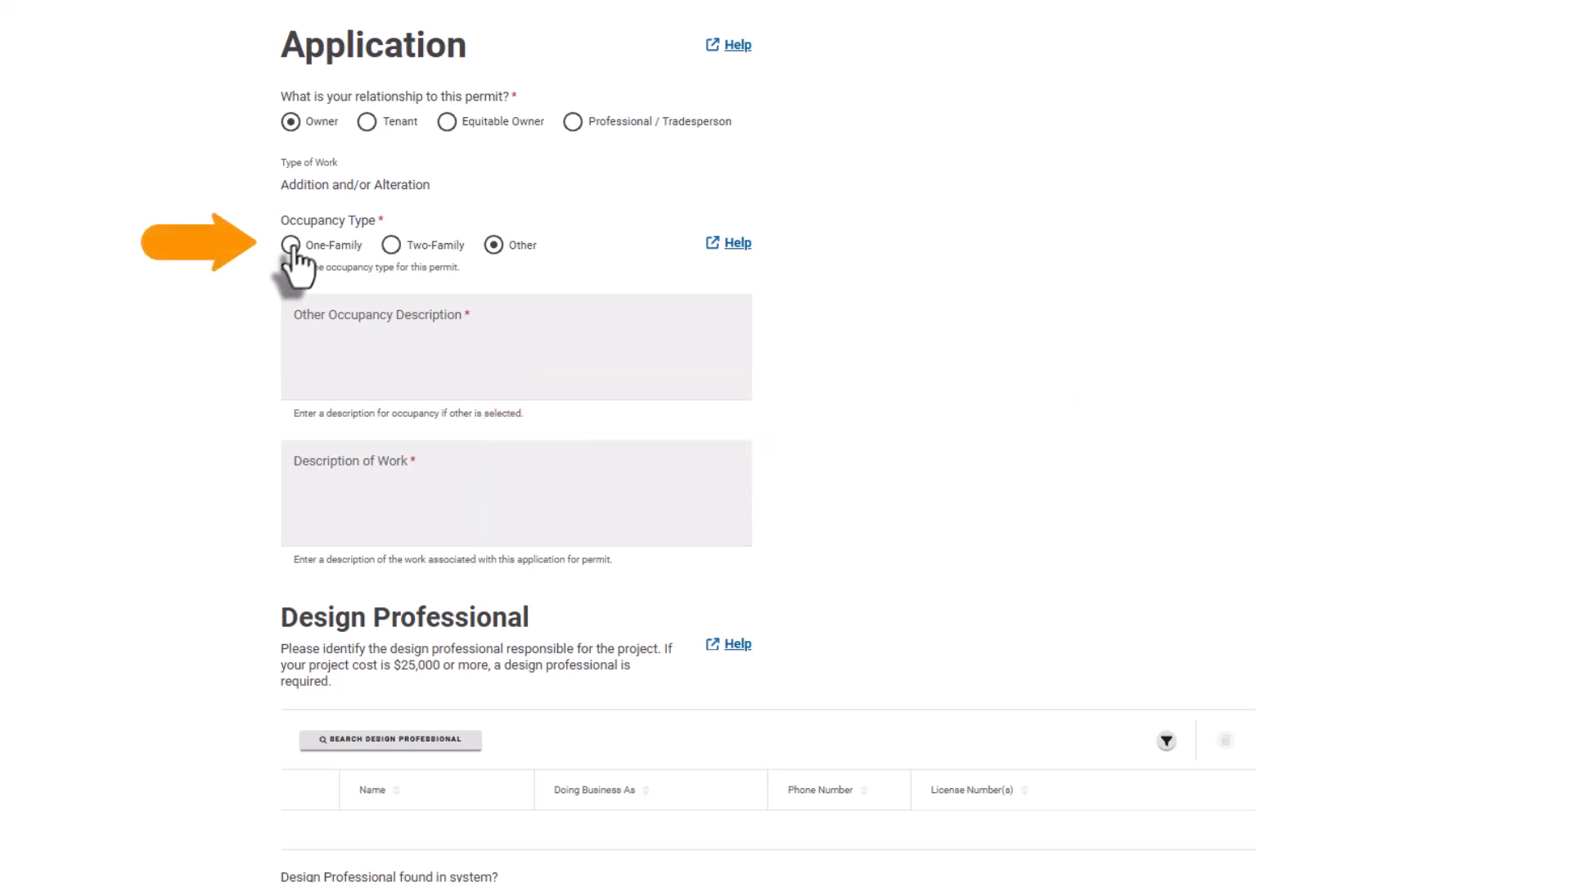
Choose One-Family occupancy and describe the work as 'New 200 amp service and complete rewire of a 3 story home.'.
click(291, 245)
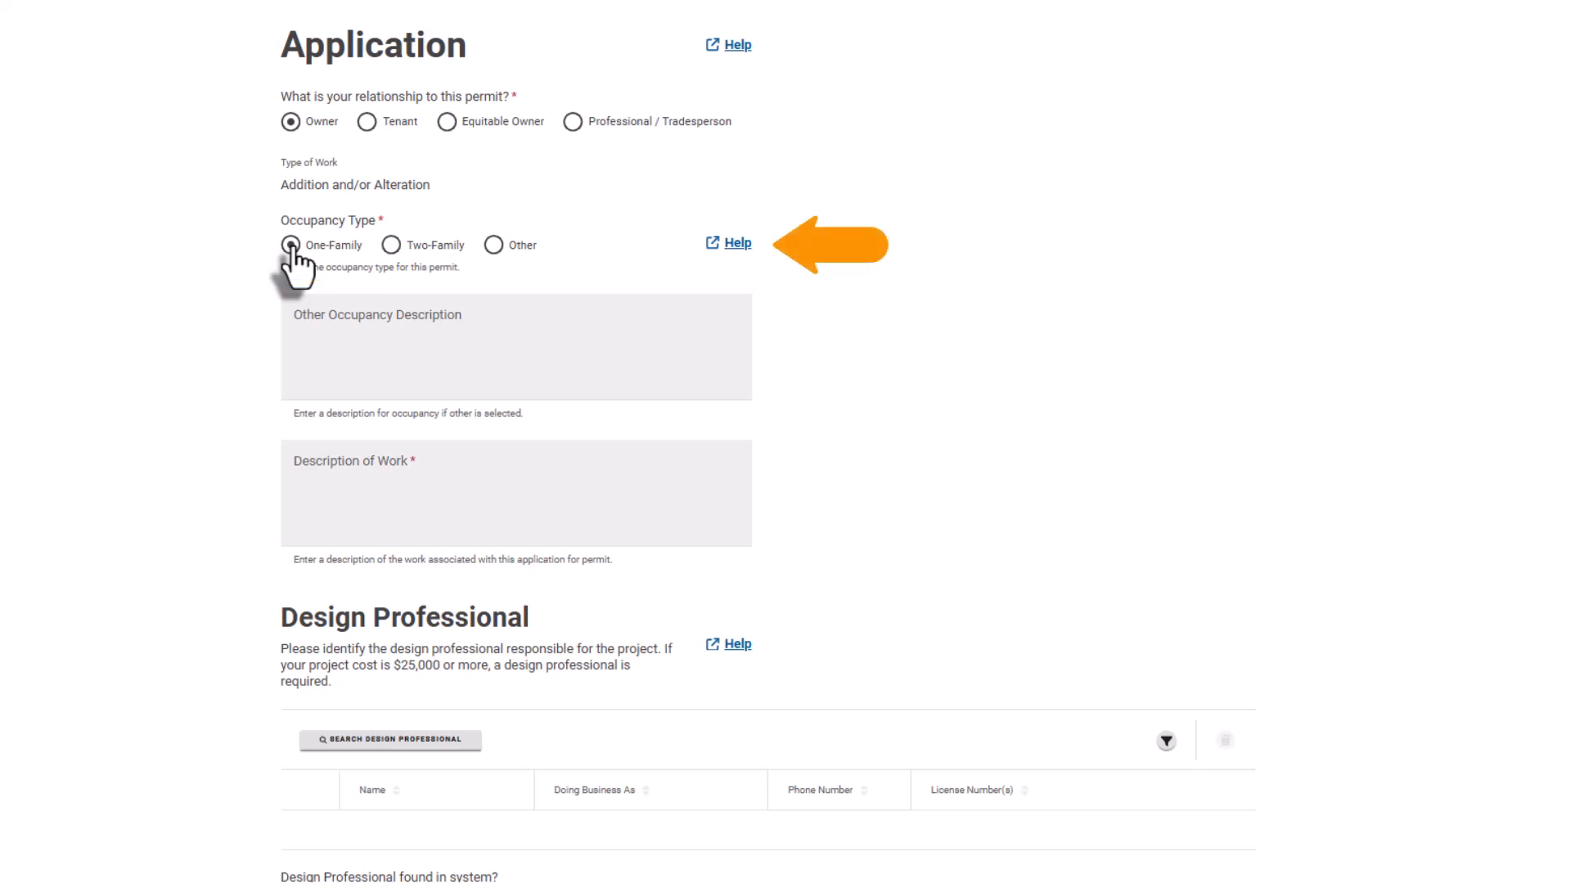
click(308, 464)
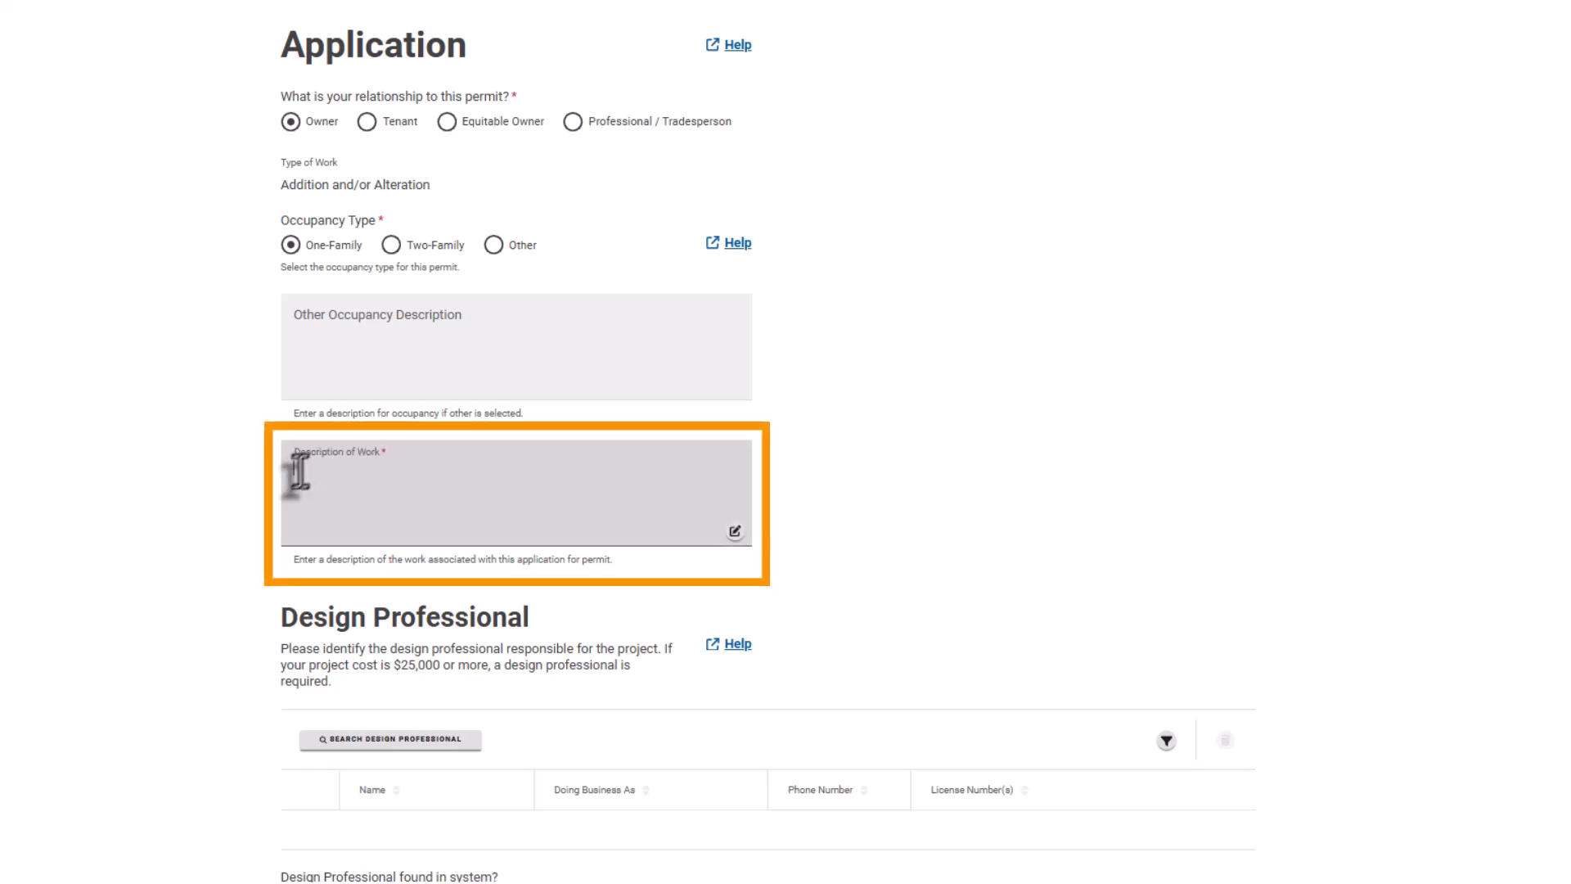
text(New 200 amp service )
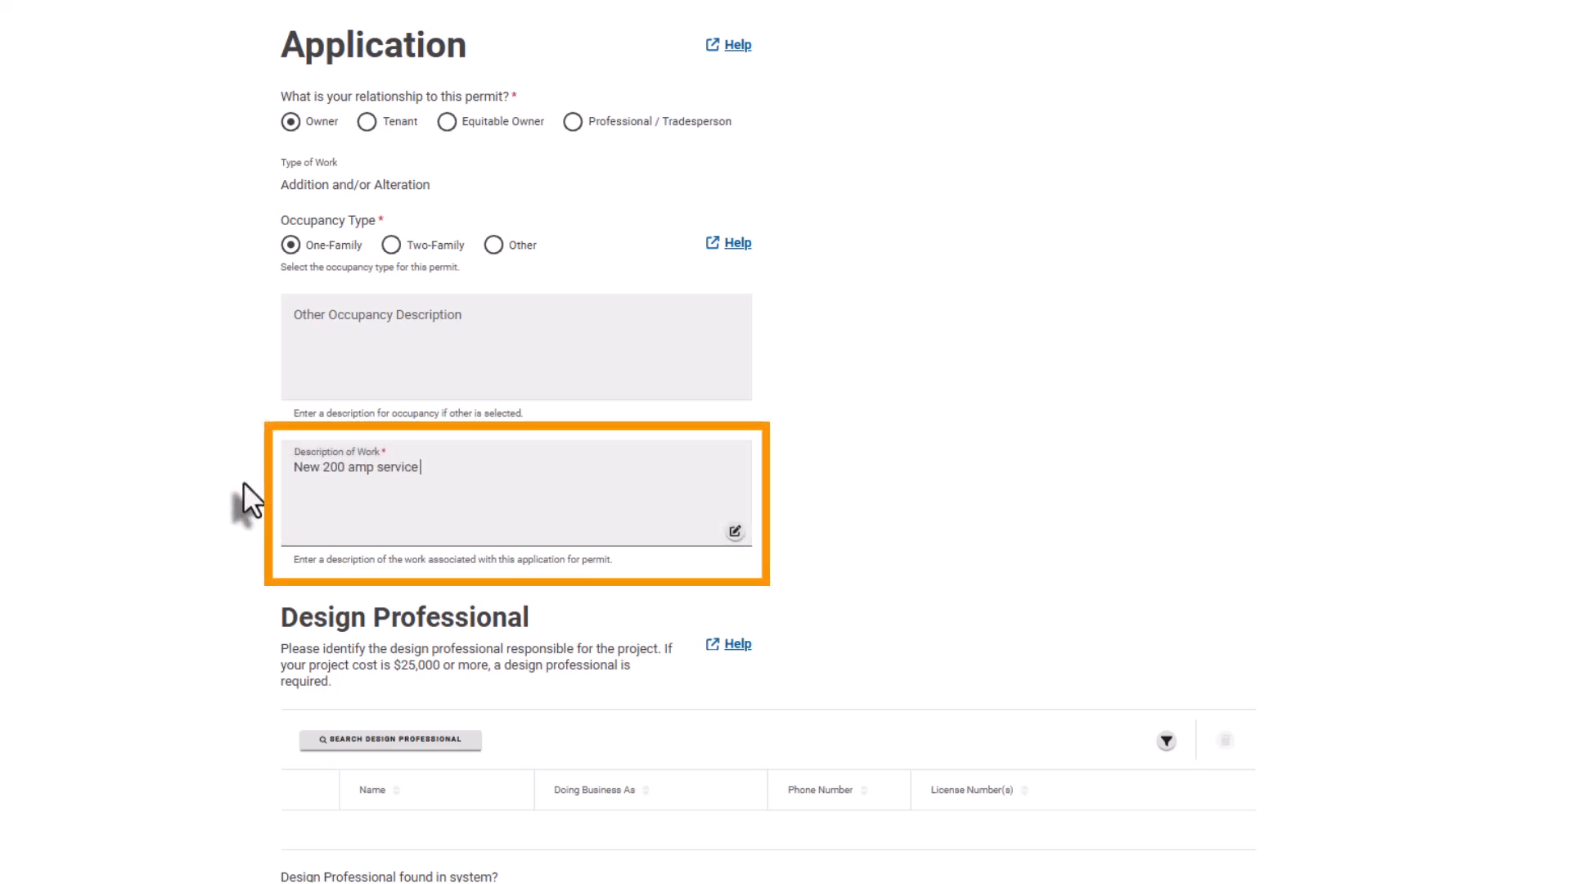
text(and complete rewire of a 3 story home.)
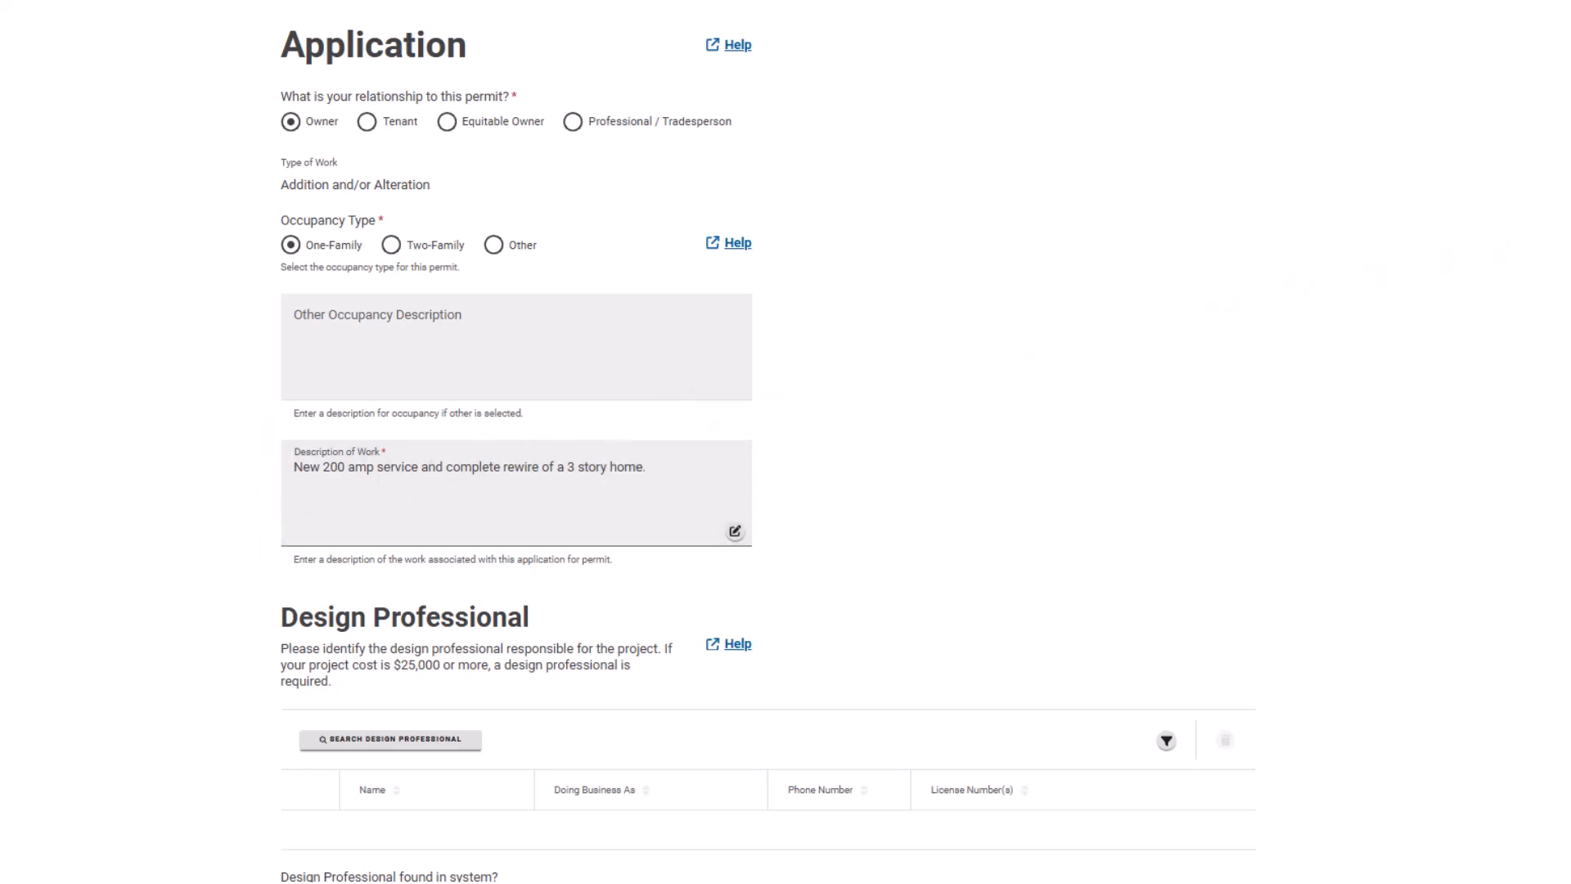
scroll(769, 442, down, 7)
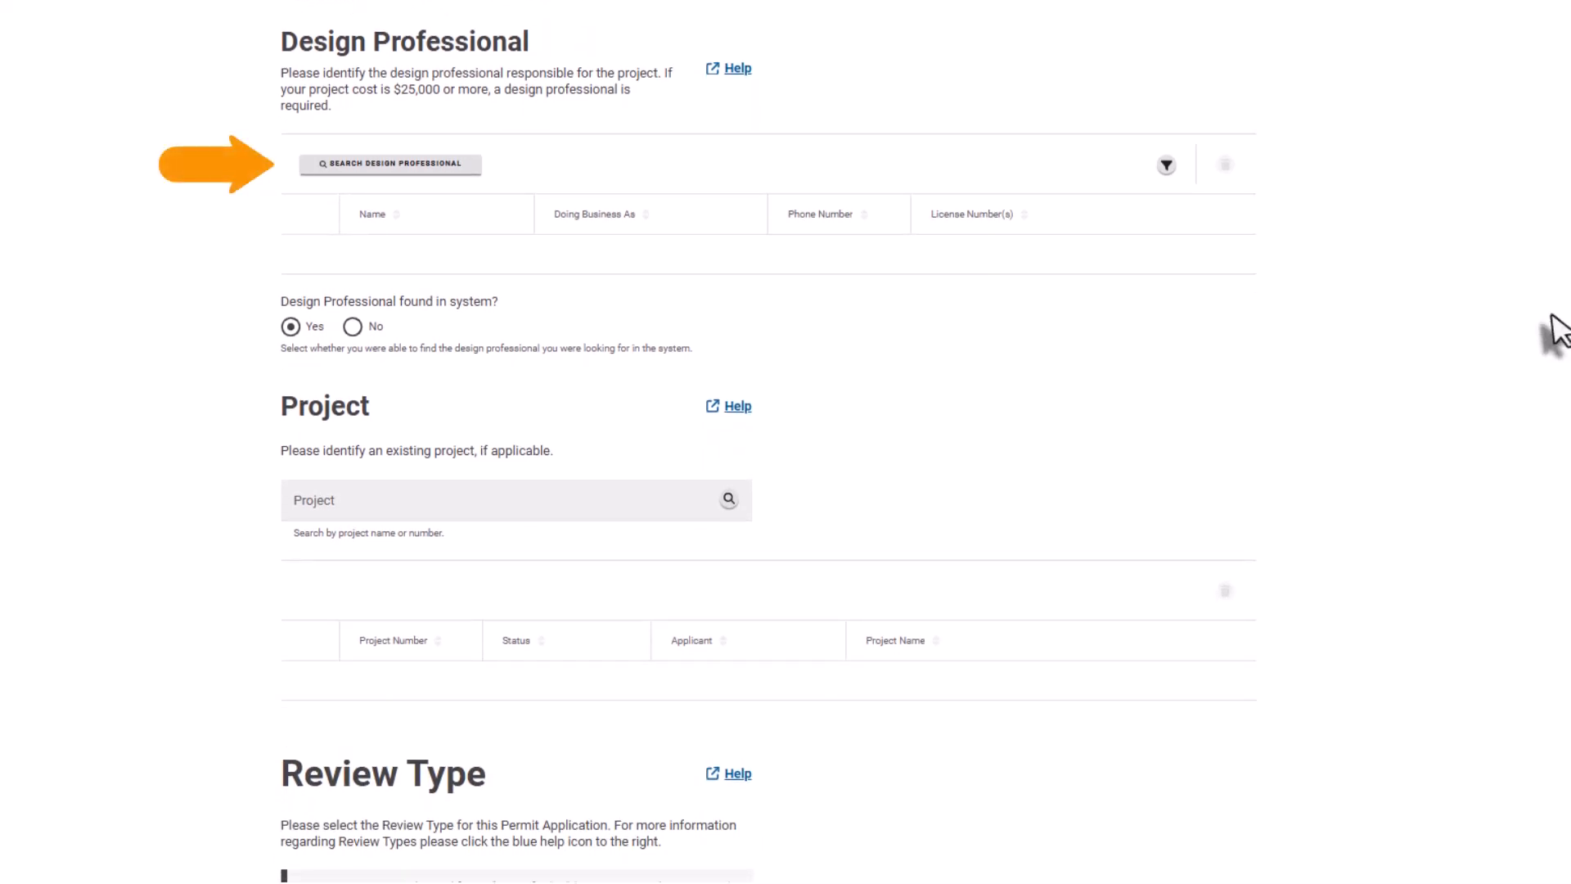
Search the design professional list for 'example' and close the results without selecting one.
click(344, 167)
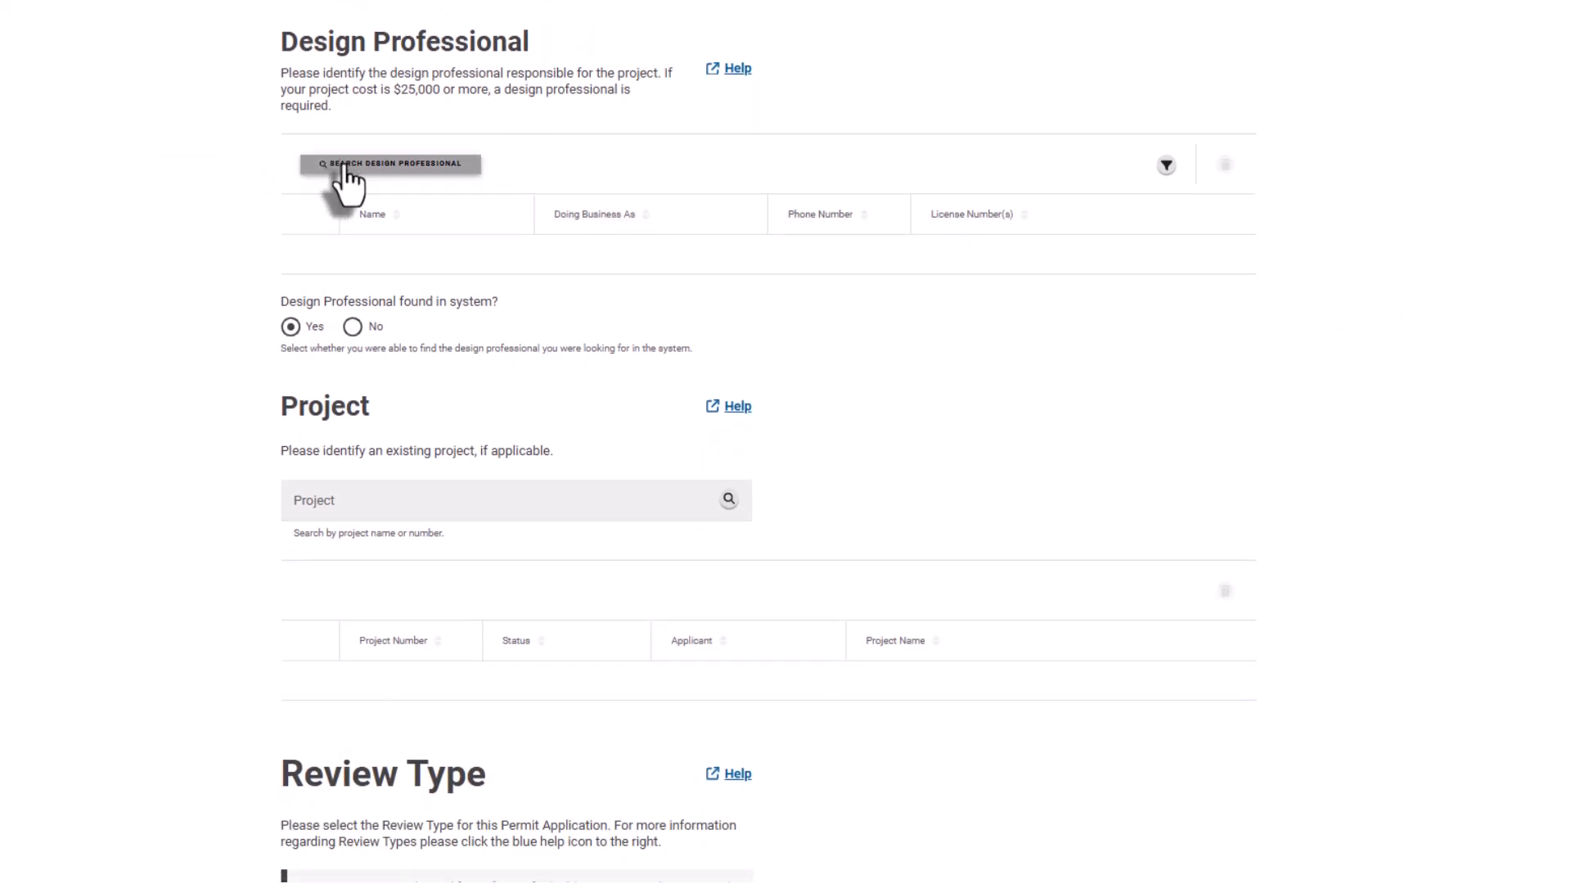
text(example)
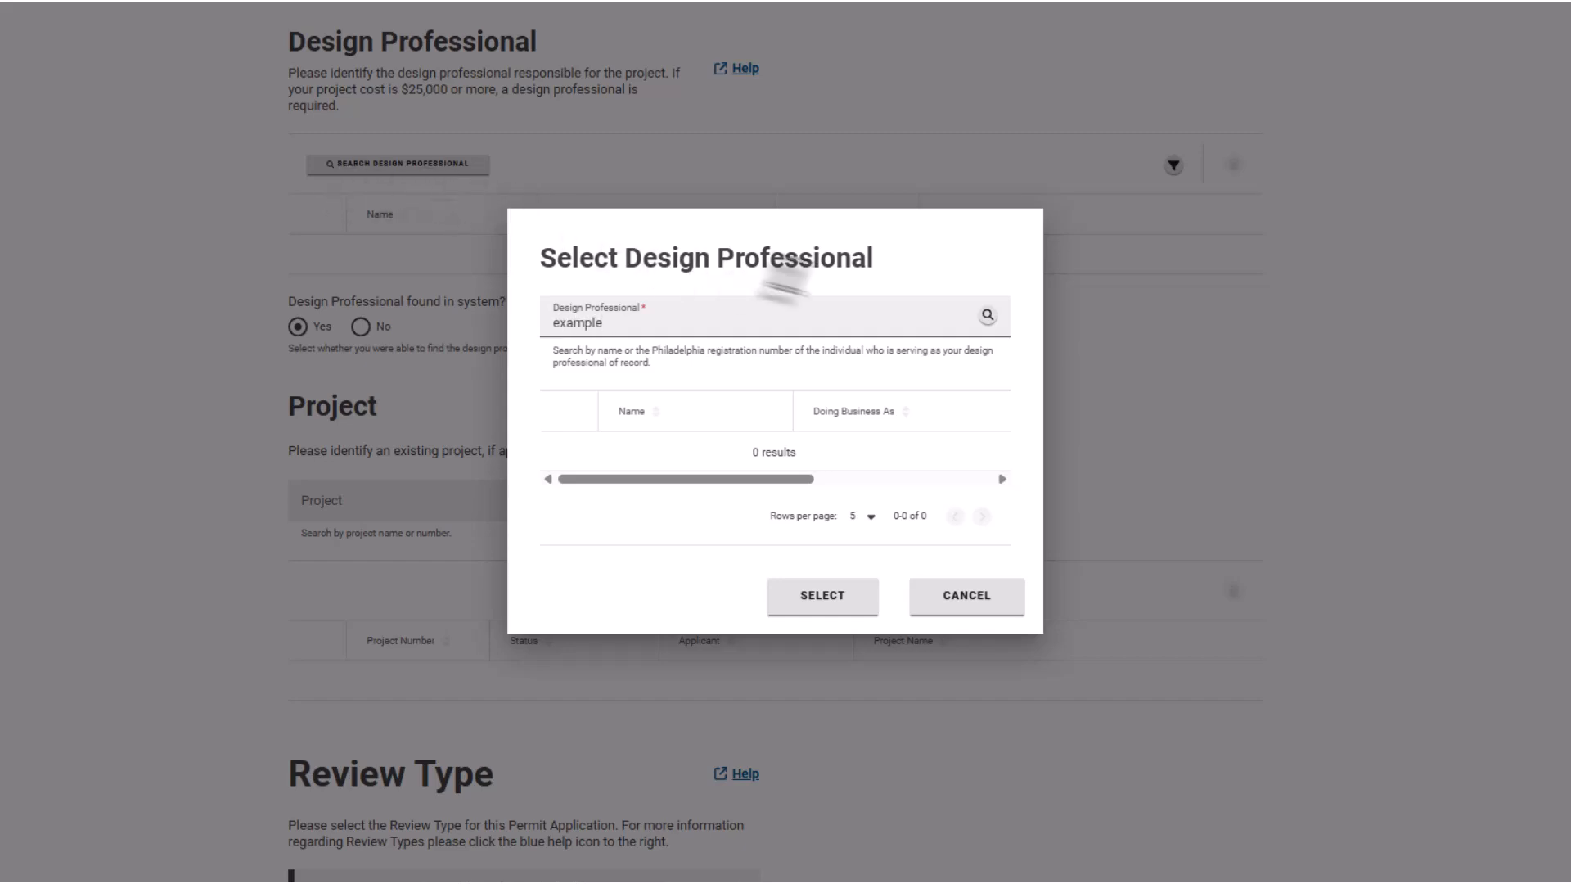
click(989, 320)
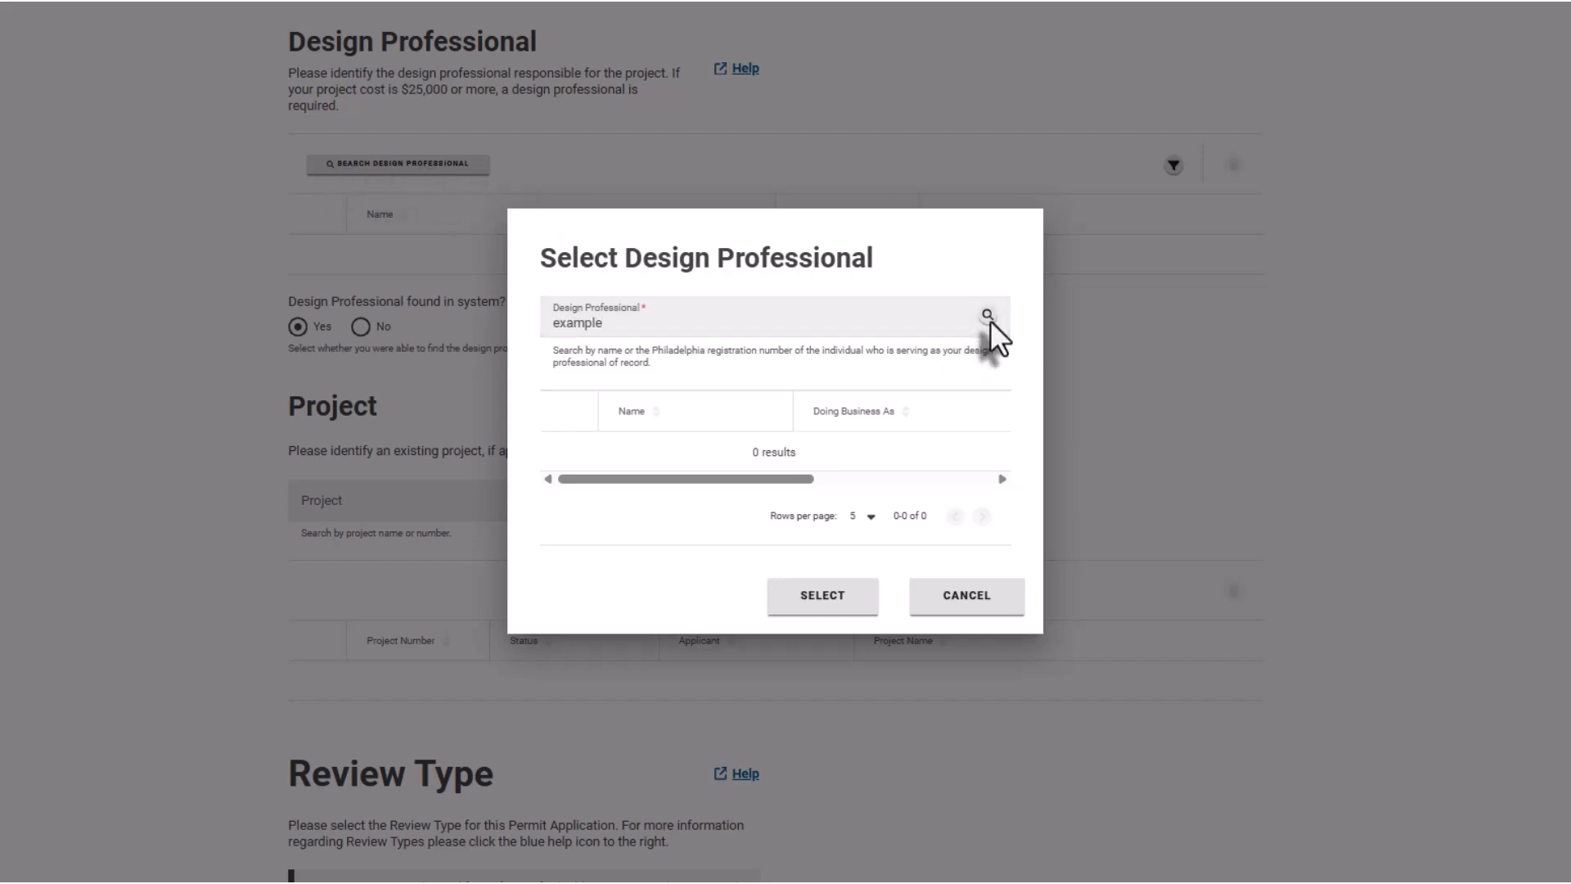
click(976, 604)
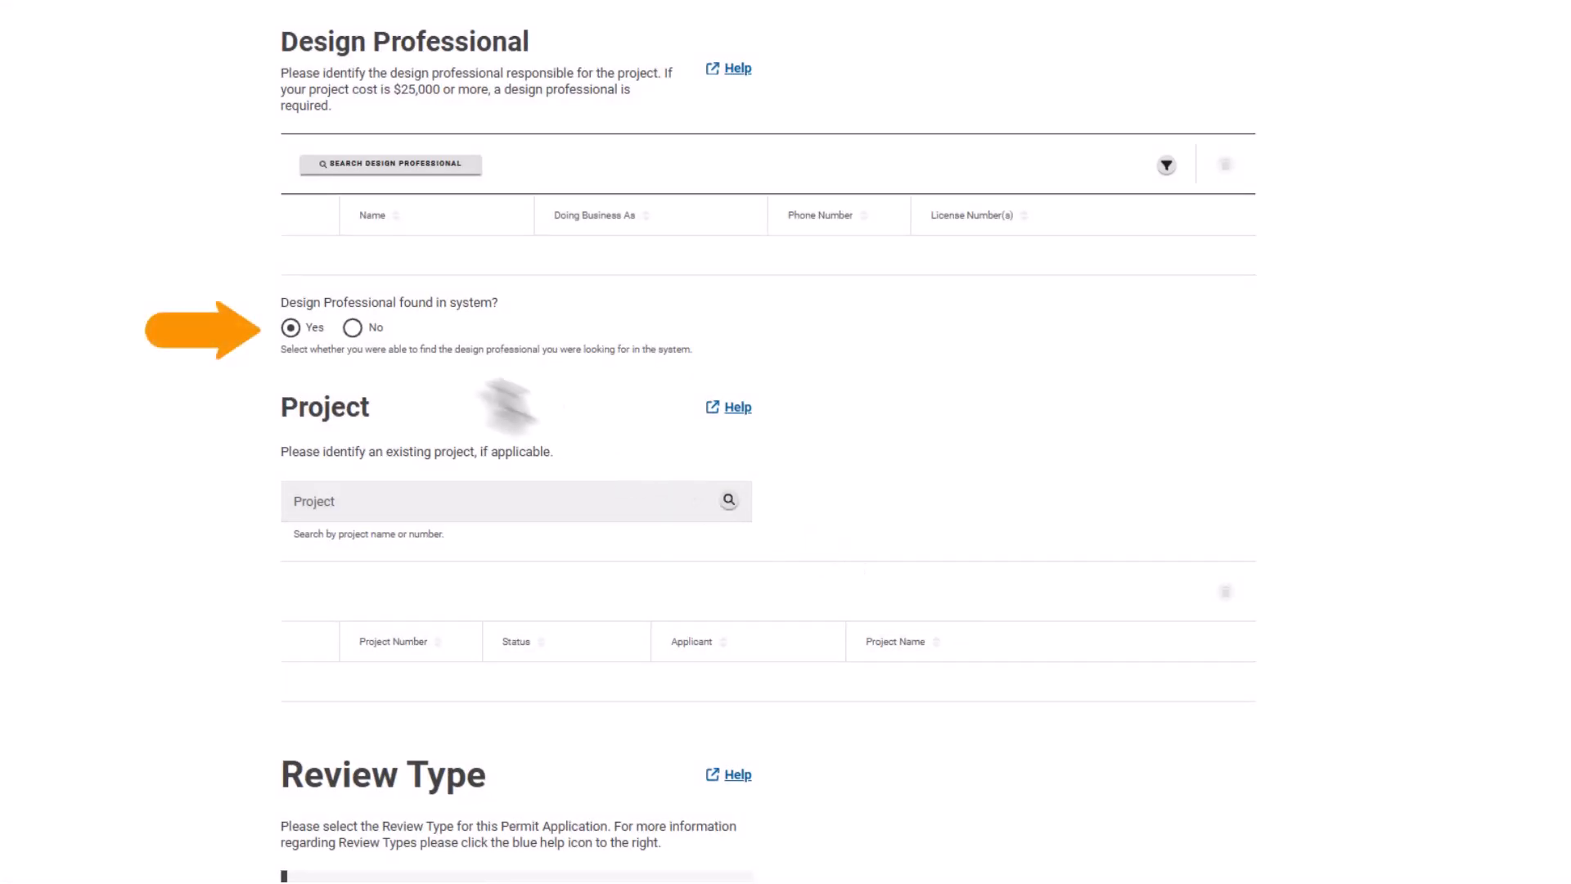
Mark the design professional as not in the system and enter their name, company, address, email and phone.
click(352, 328)
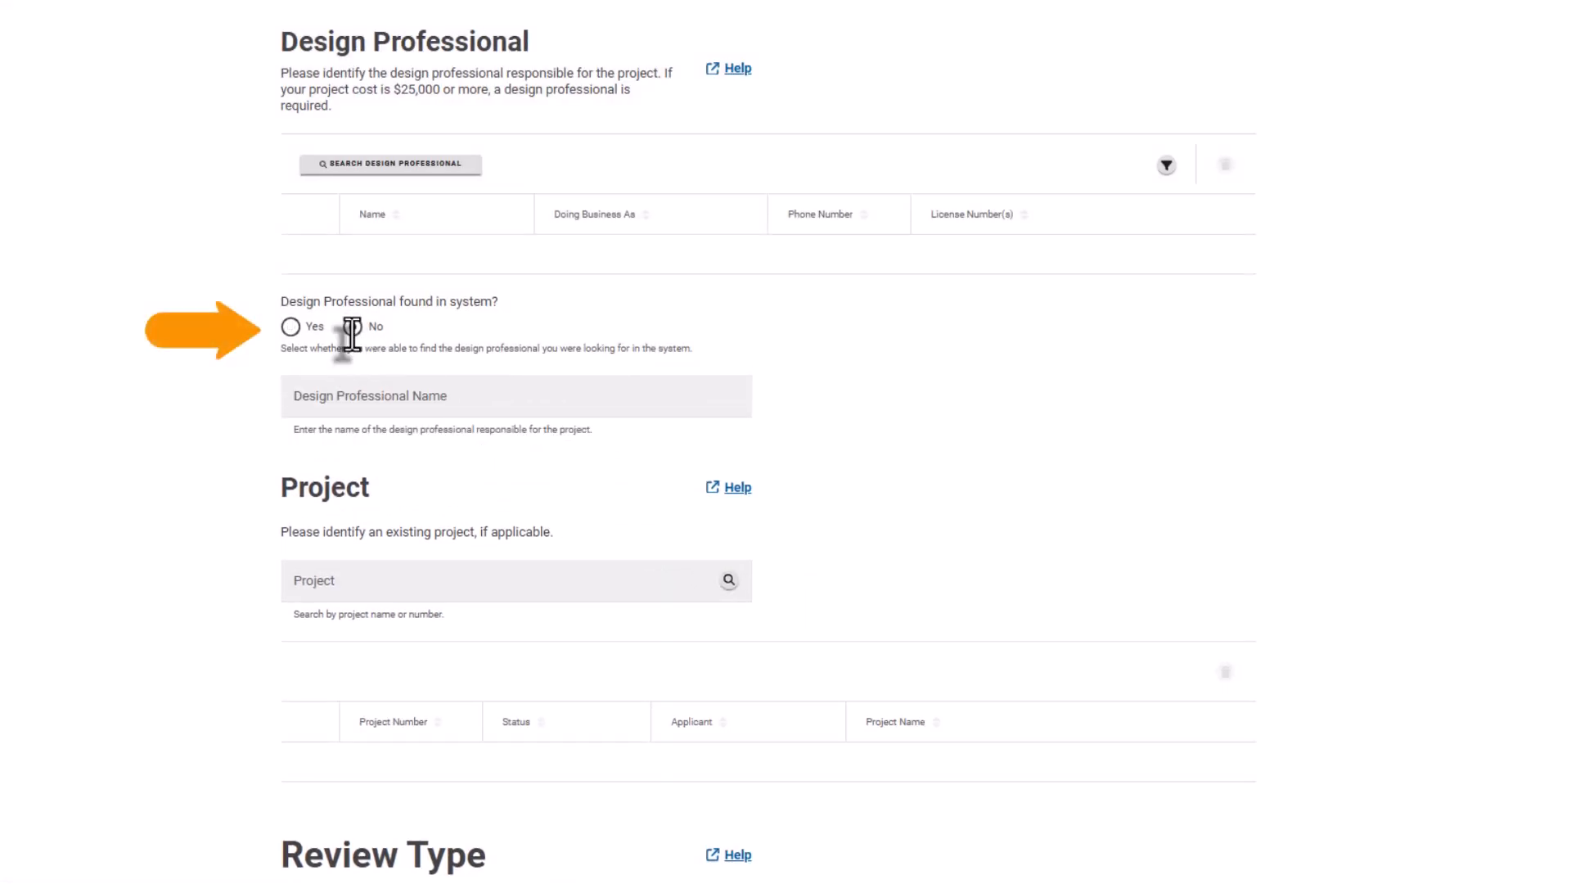
click(303, 399)
text(De)
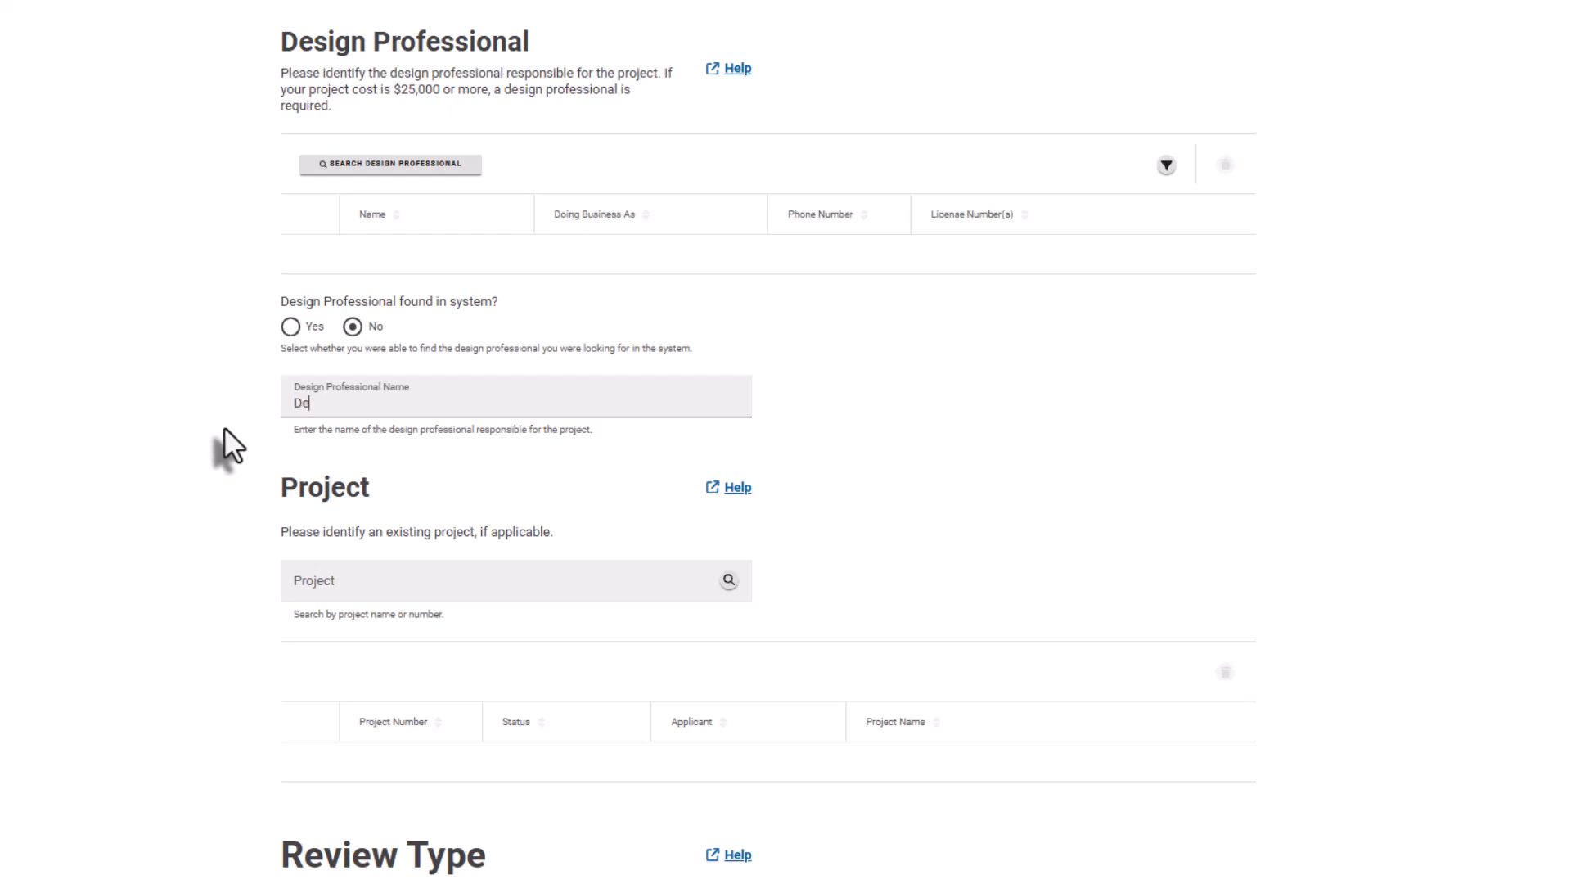
text(sign Professional Name, Com)
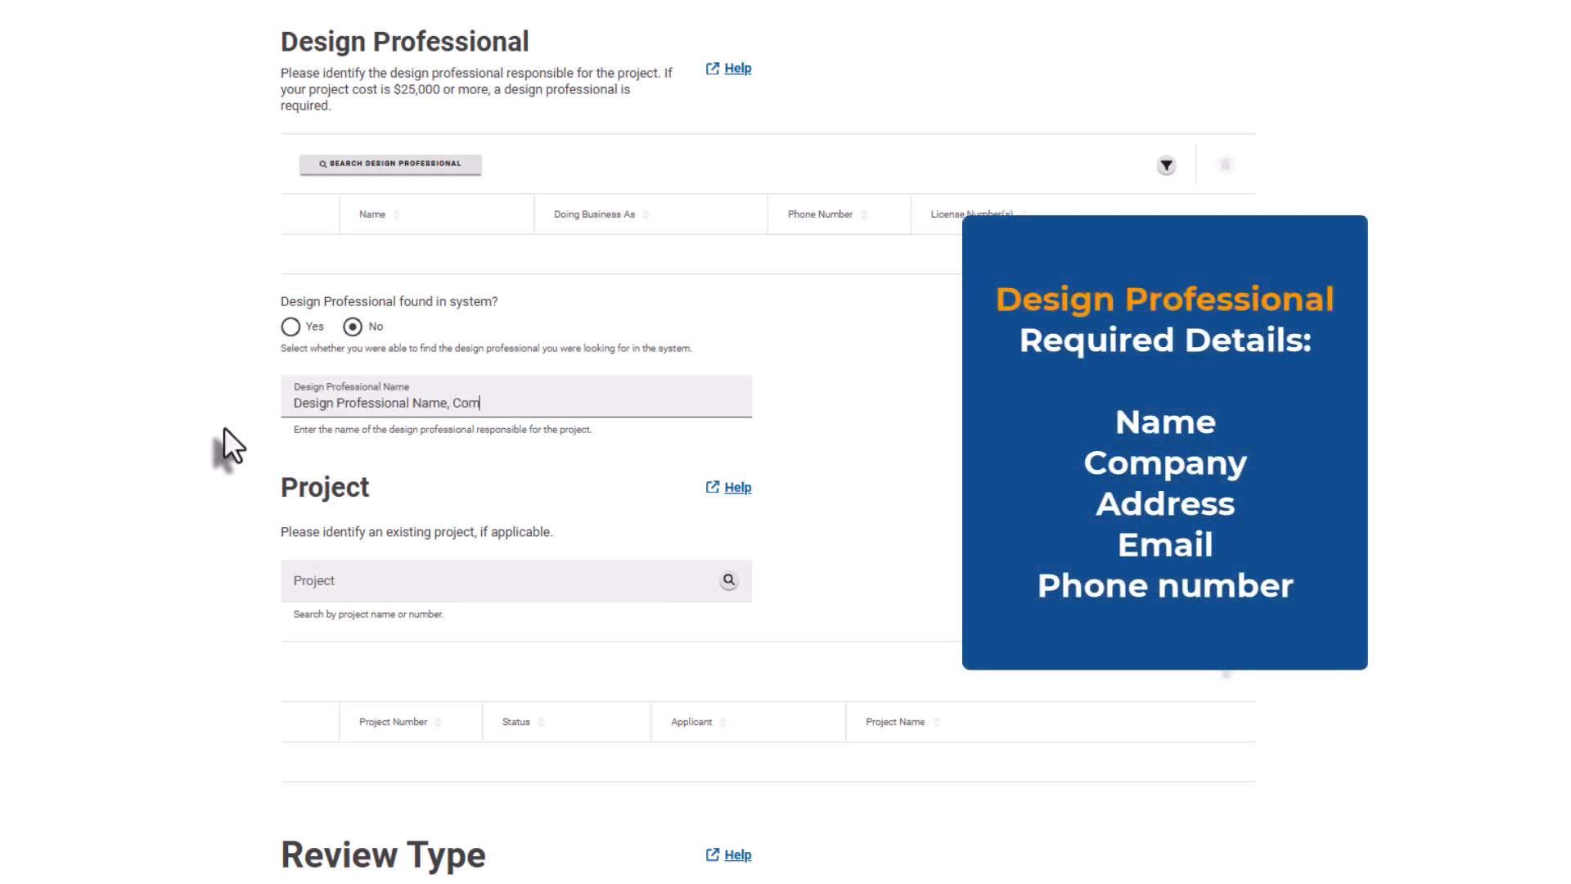
text(pany, Address, Email, Phon)
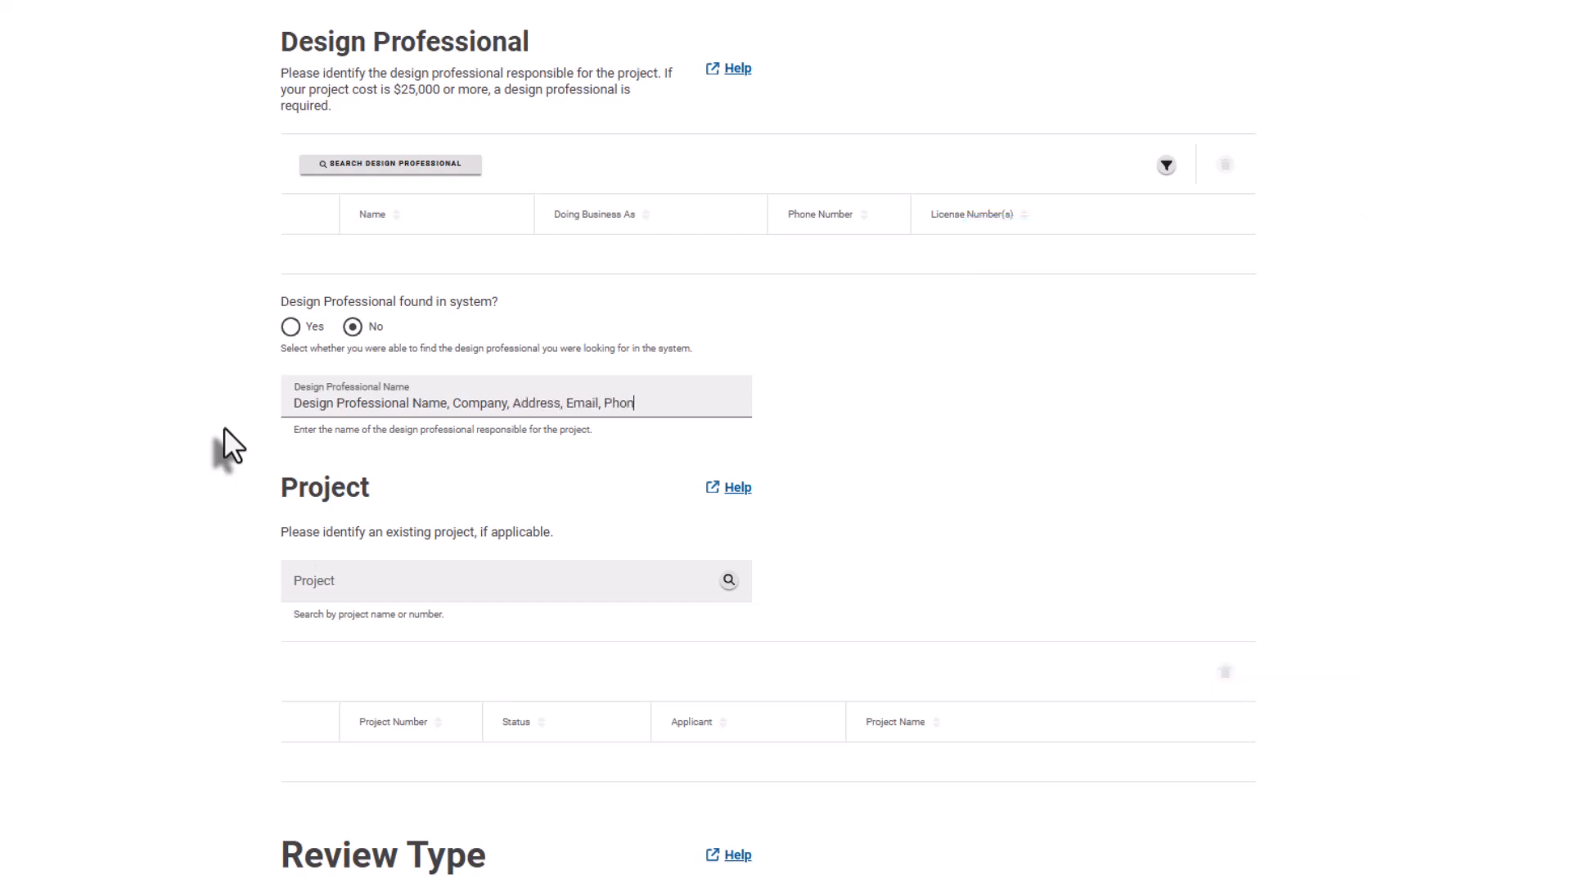
text(e)
Search '1401 John F Kennedy' and select the single matching parcel as the addressed location.
scroll(785, 442, down, 2)
scroll(786, 442, down, 8)
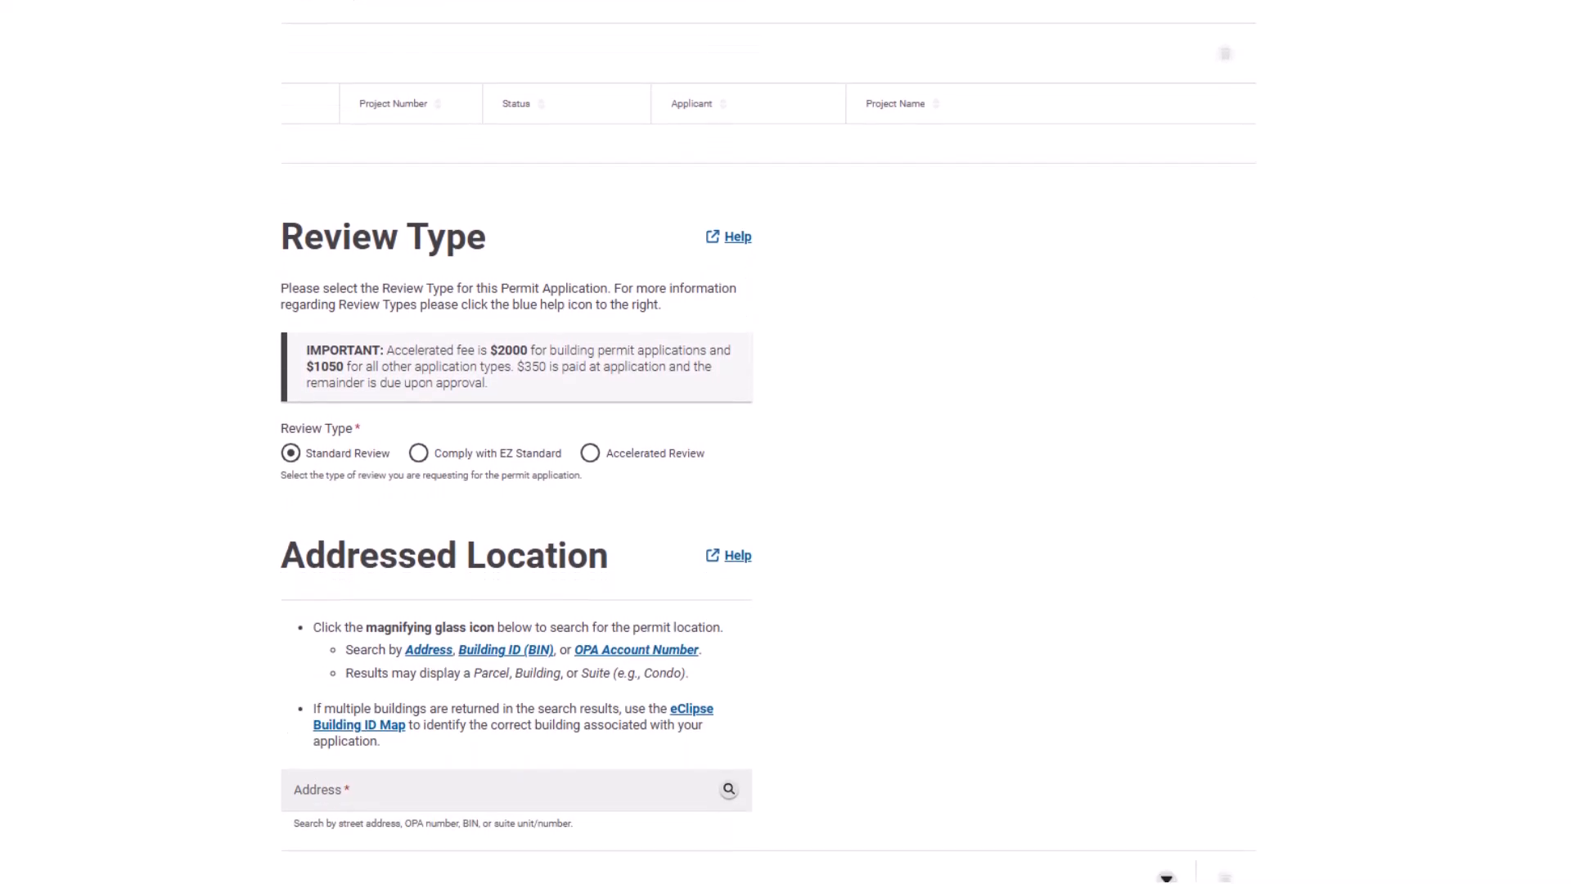
scroll(785, 442, down, 1)
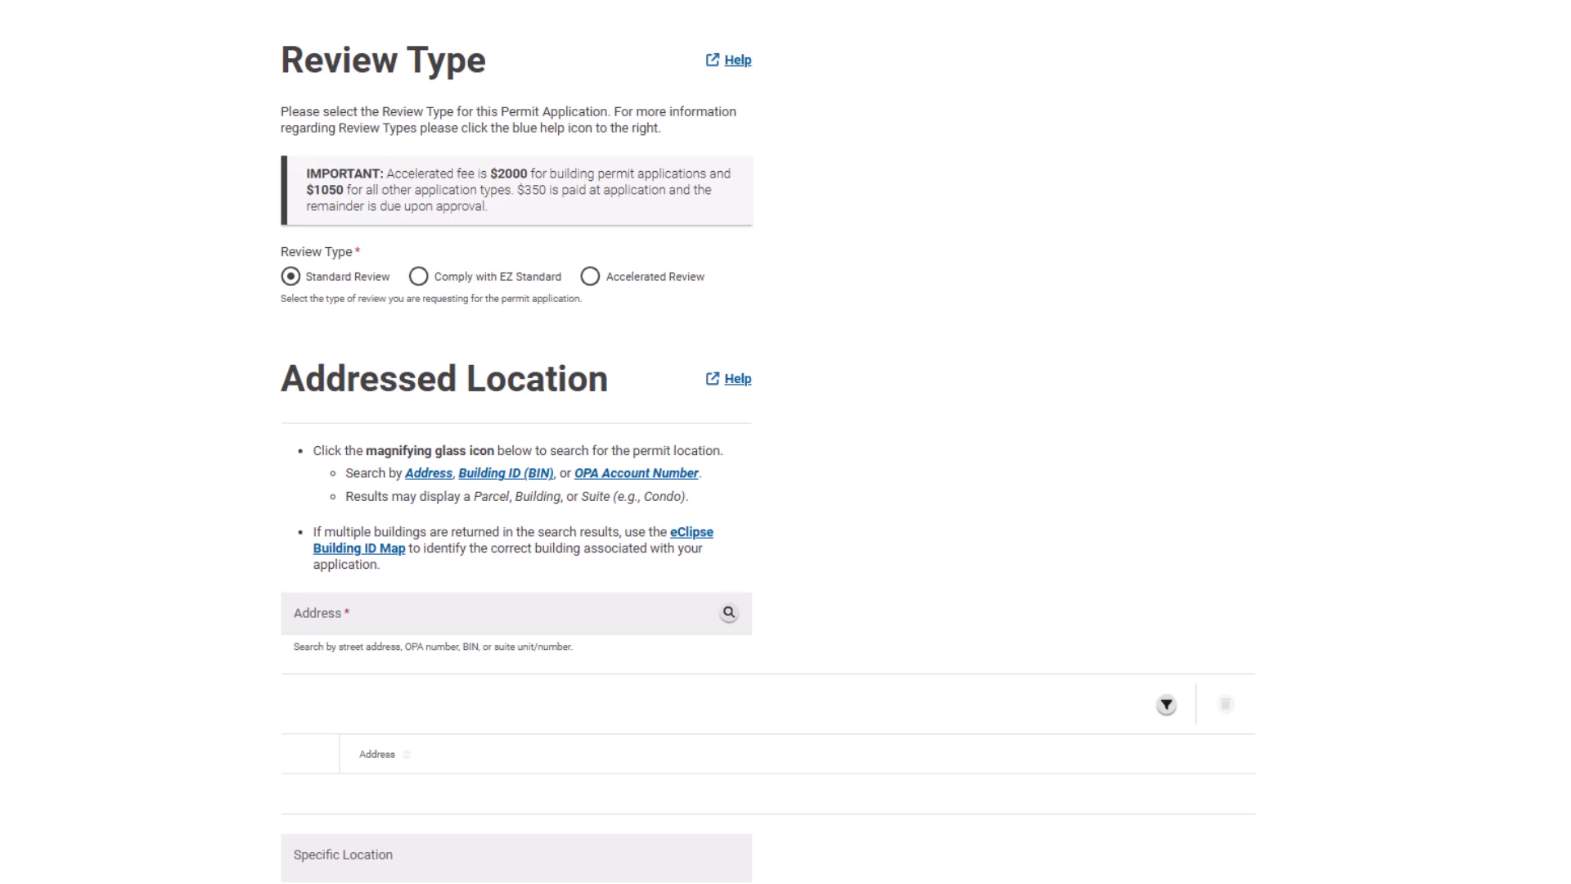
scroll(785, 442, down, 4)
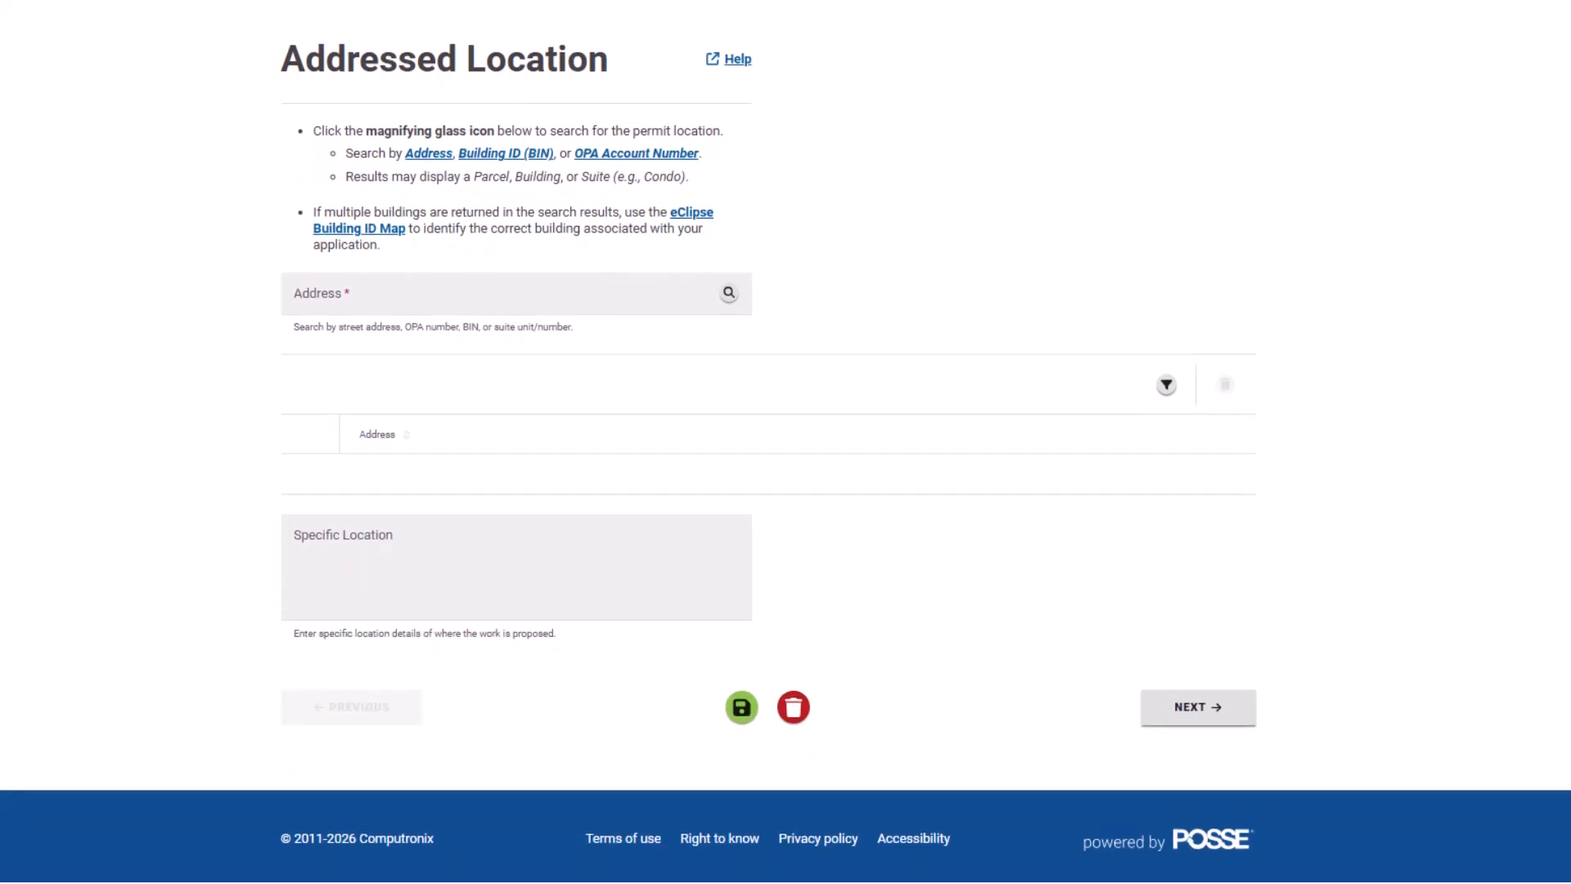
click(632, 301)
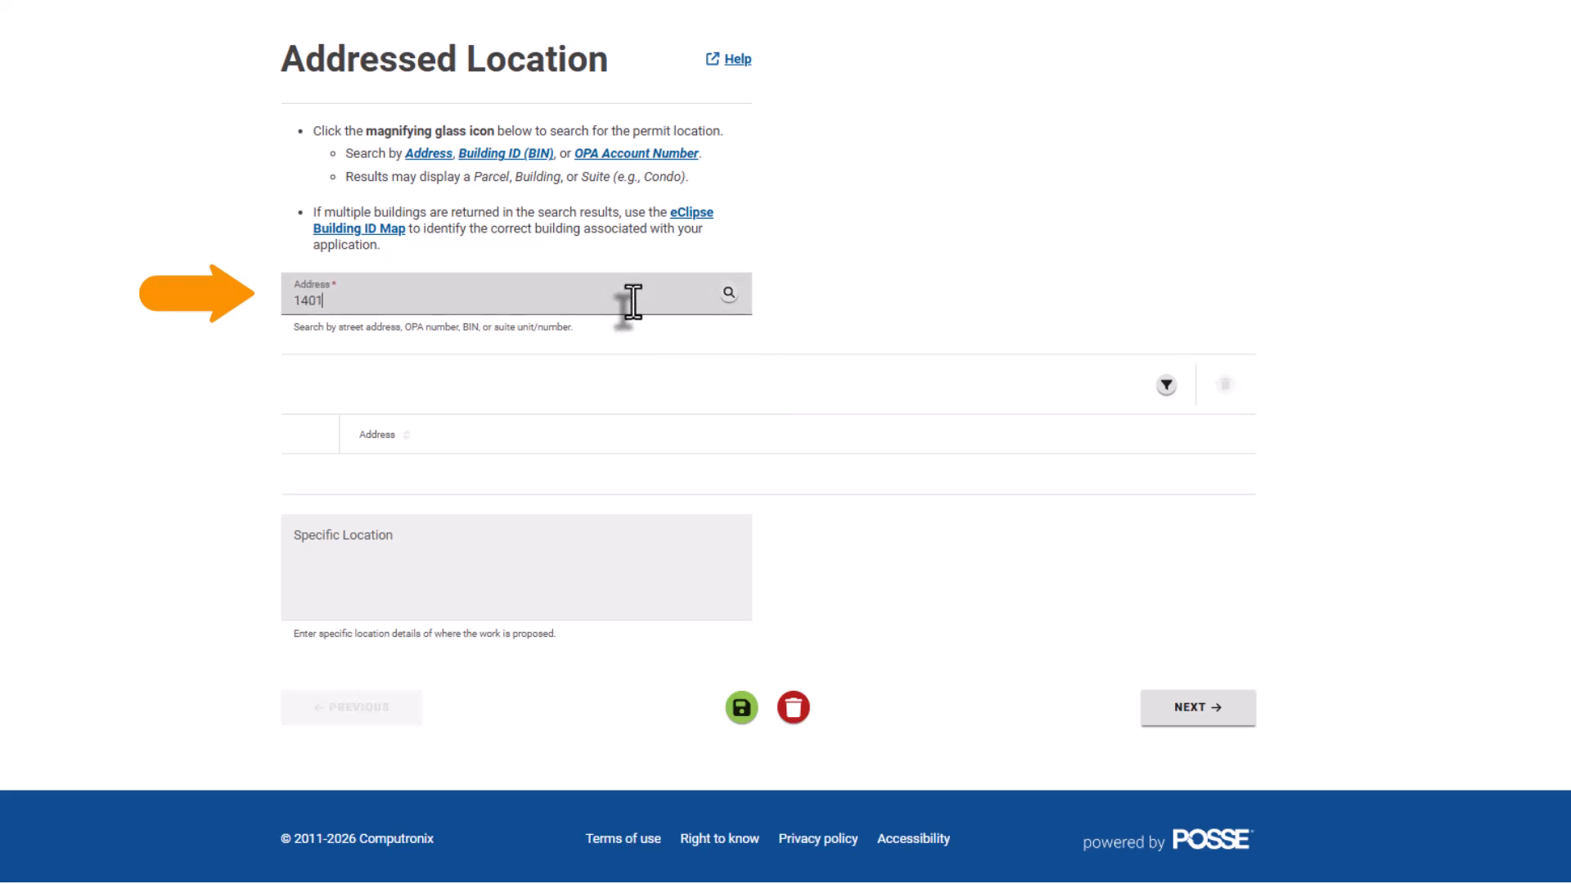
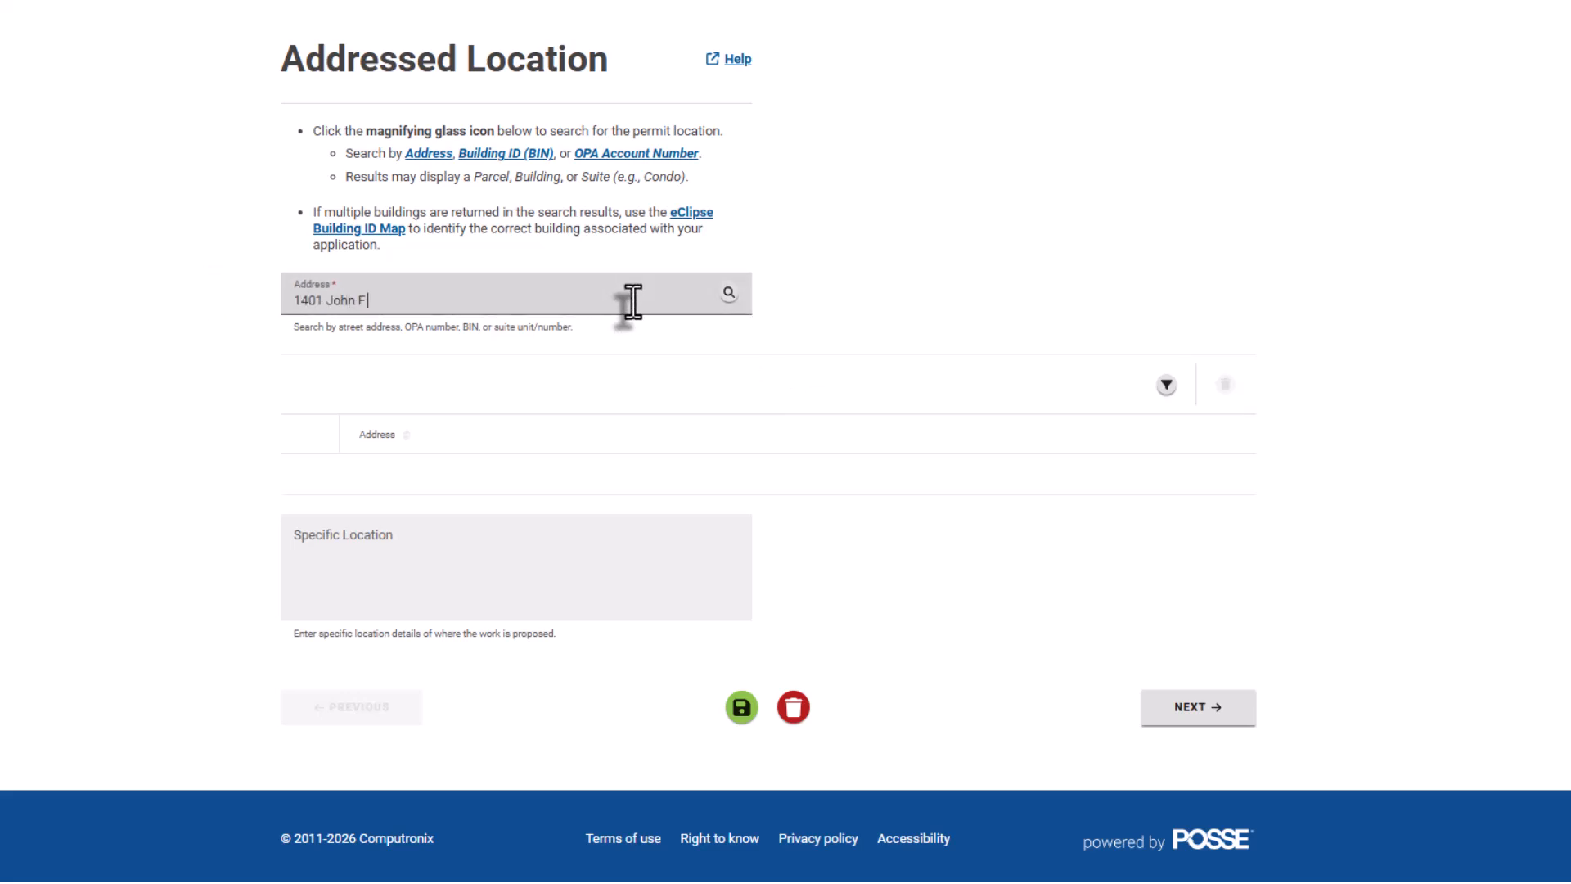
click(728, 293)
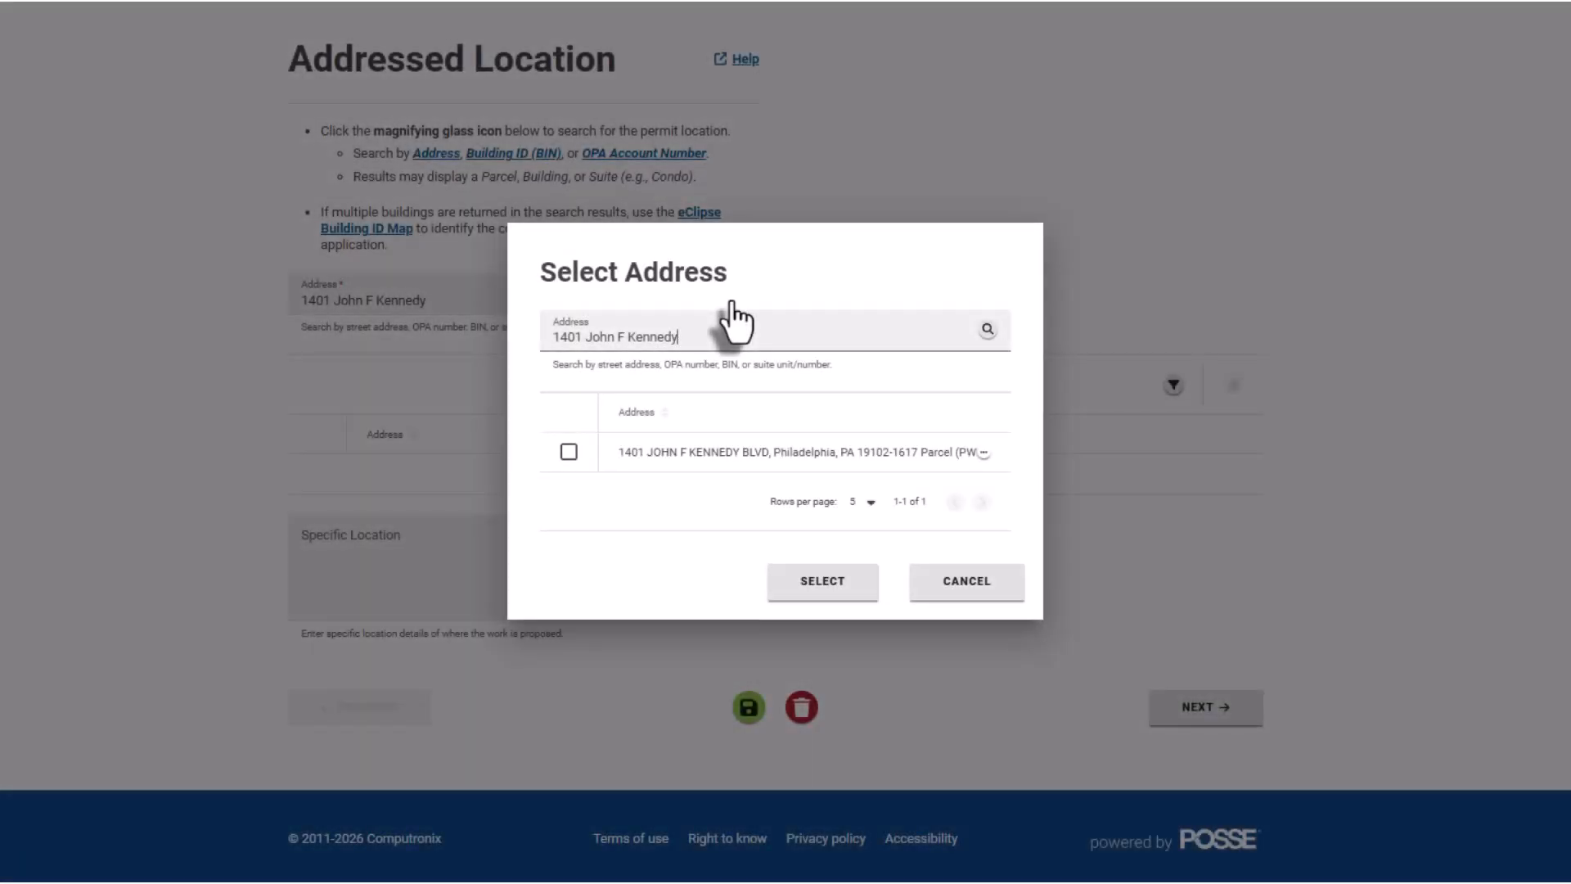
click(568, 451)
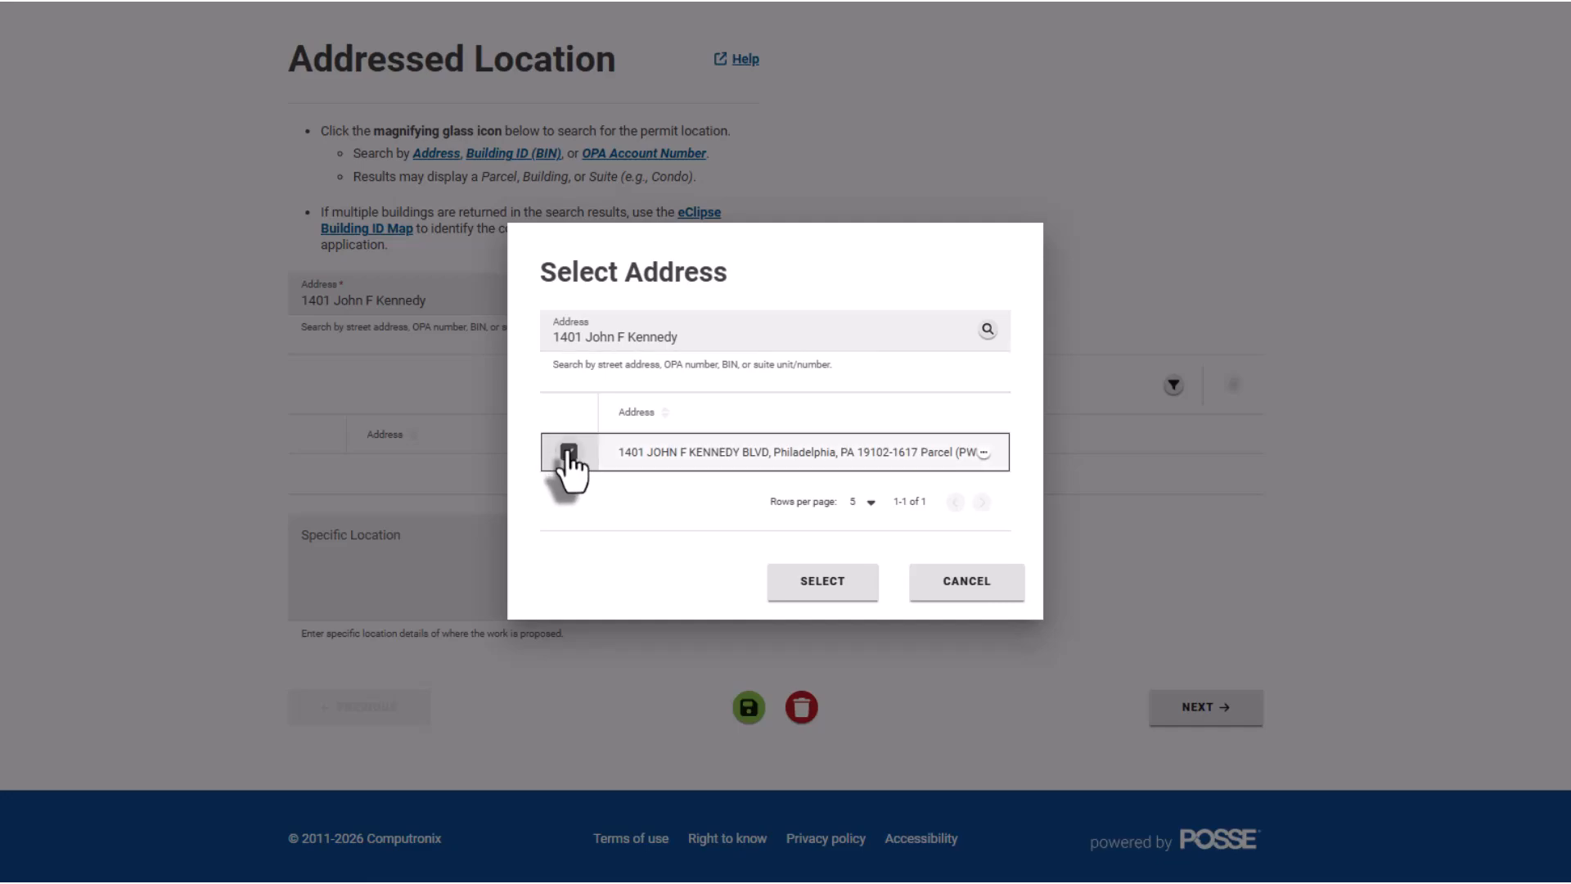
click(783, 595)
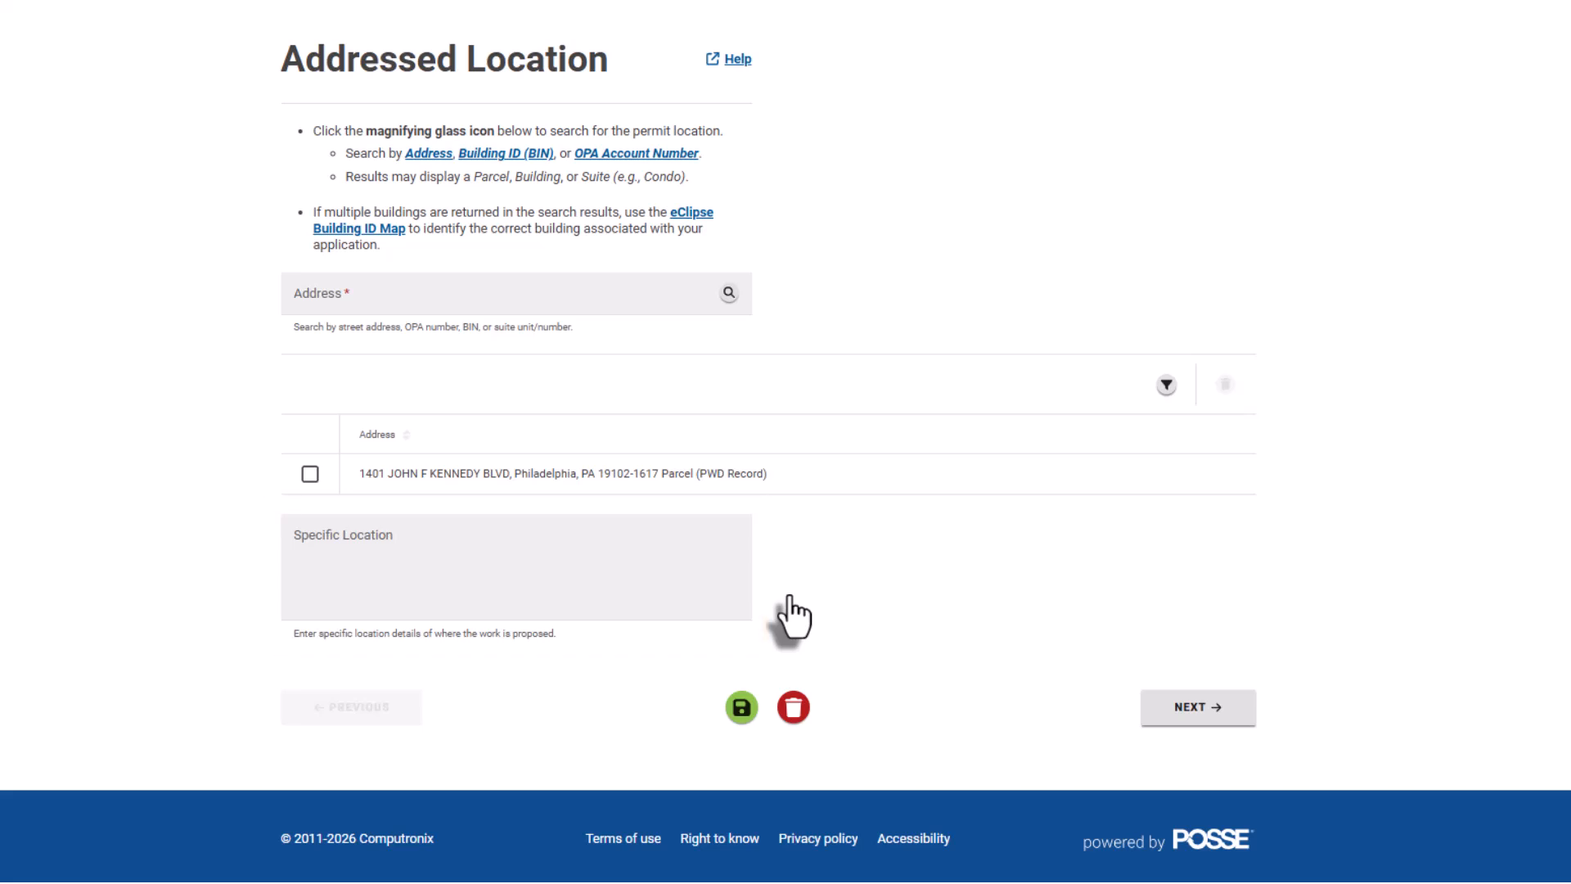
Go to Property Info and review the Property Information and Owner sections, including the work-without-permit warning.
click(1169, 720)
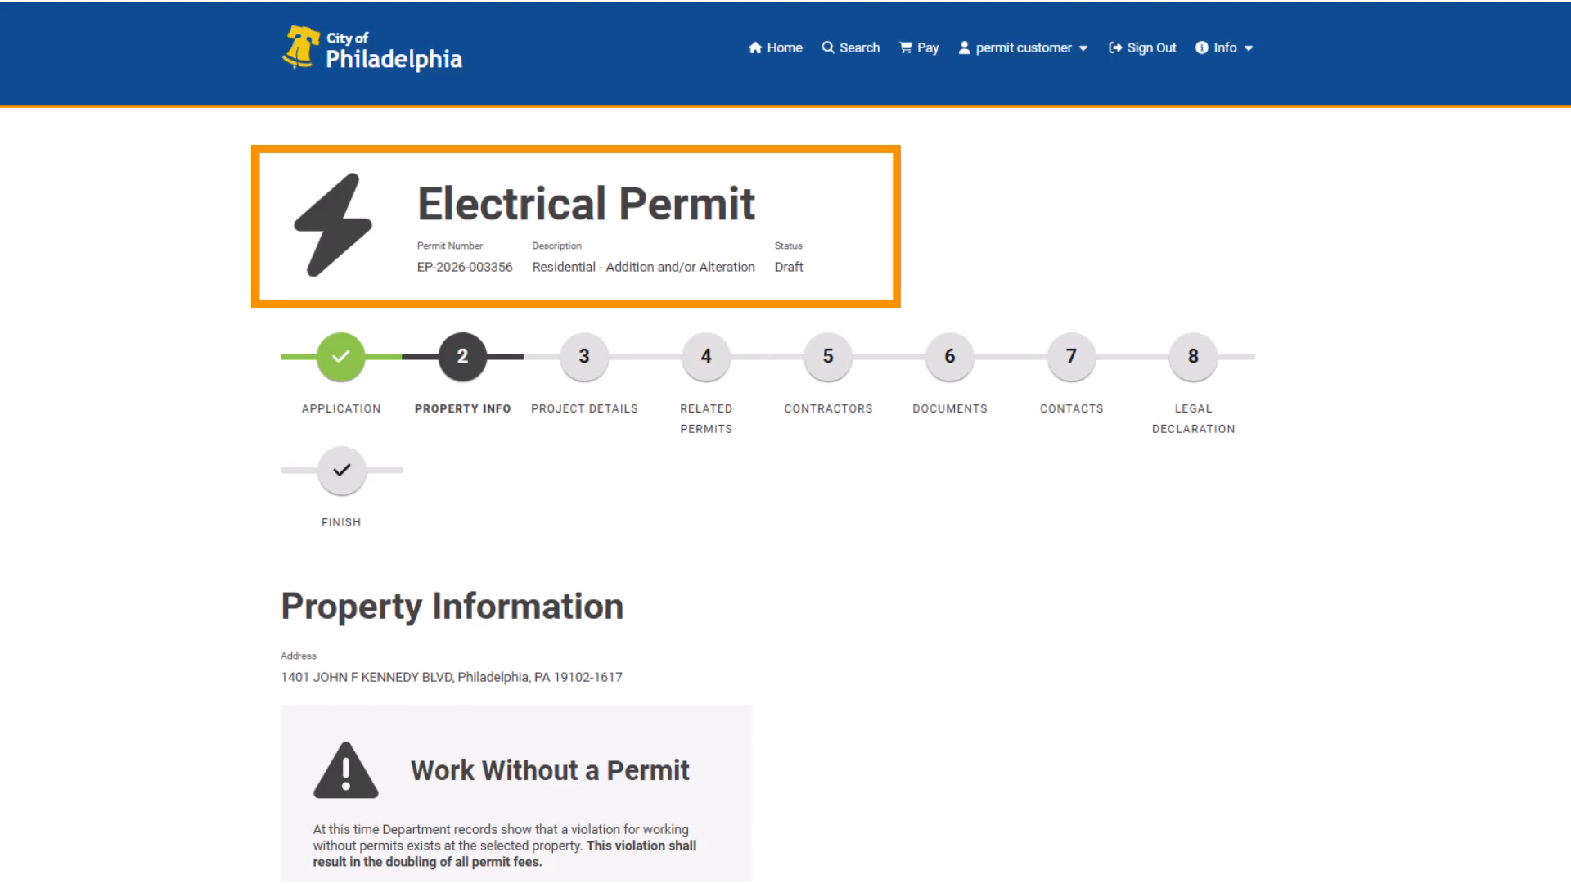
scroll(785, 441, down, 5)
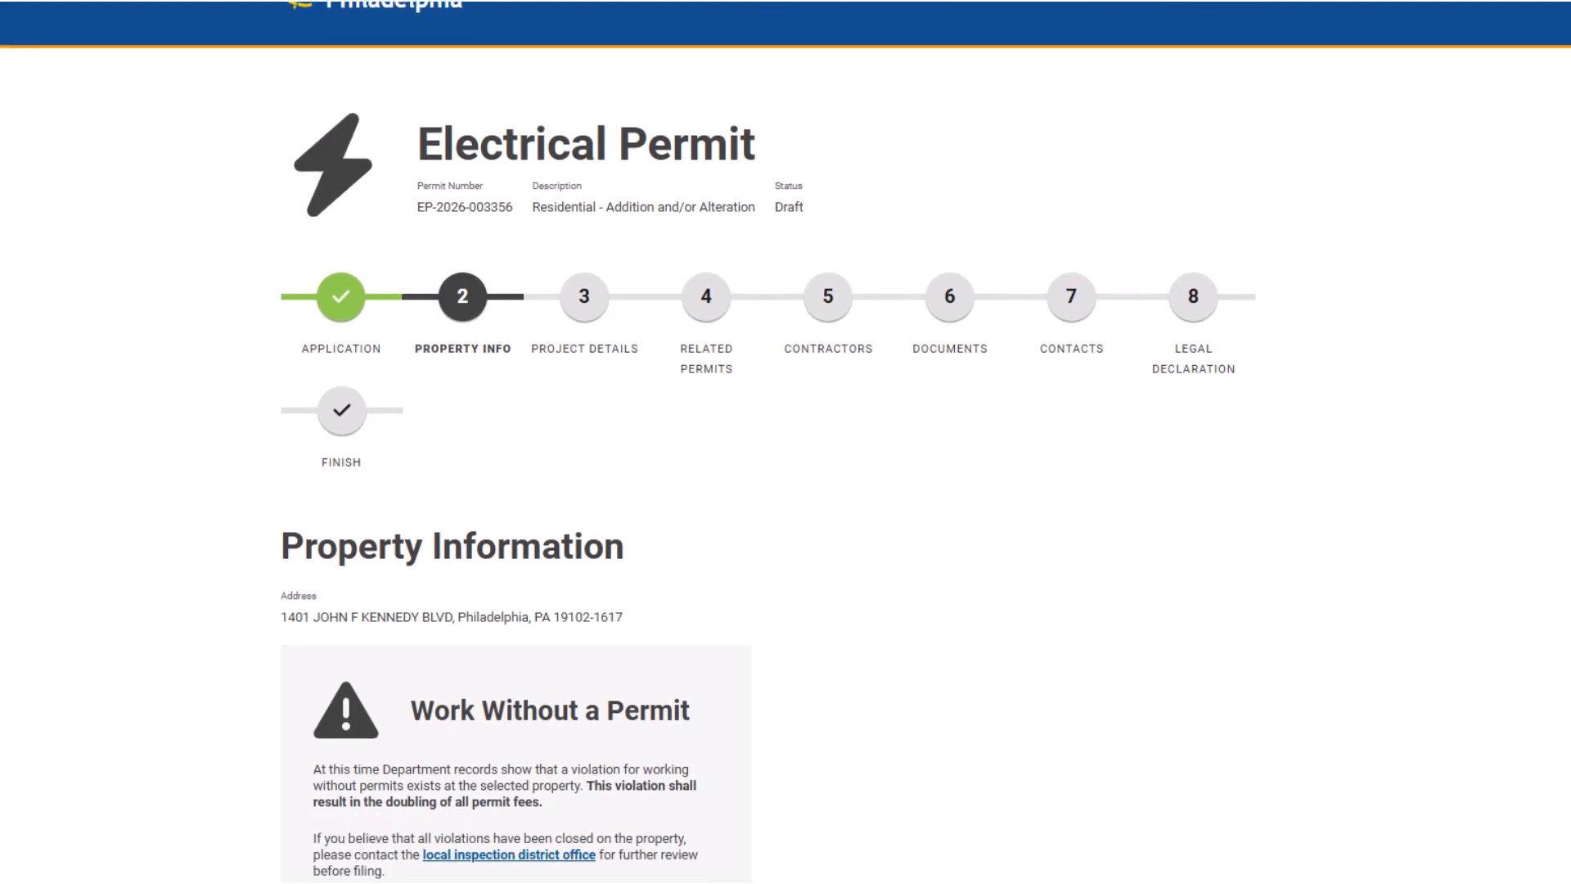
scroll(785, 442, down, 3)
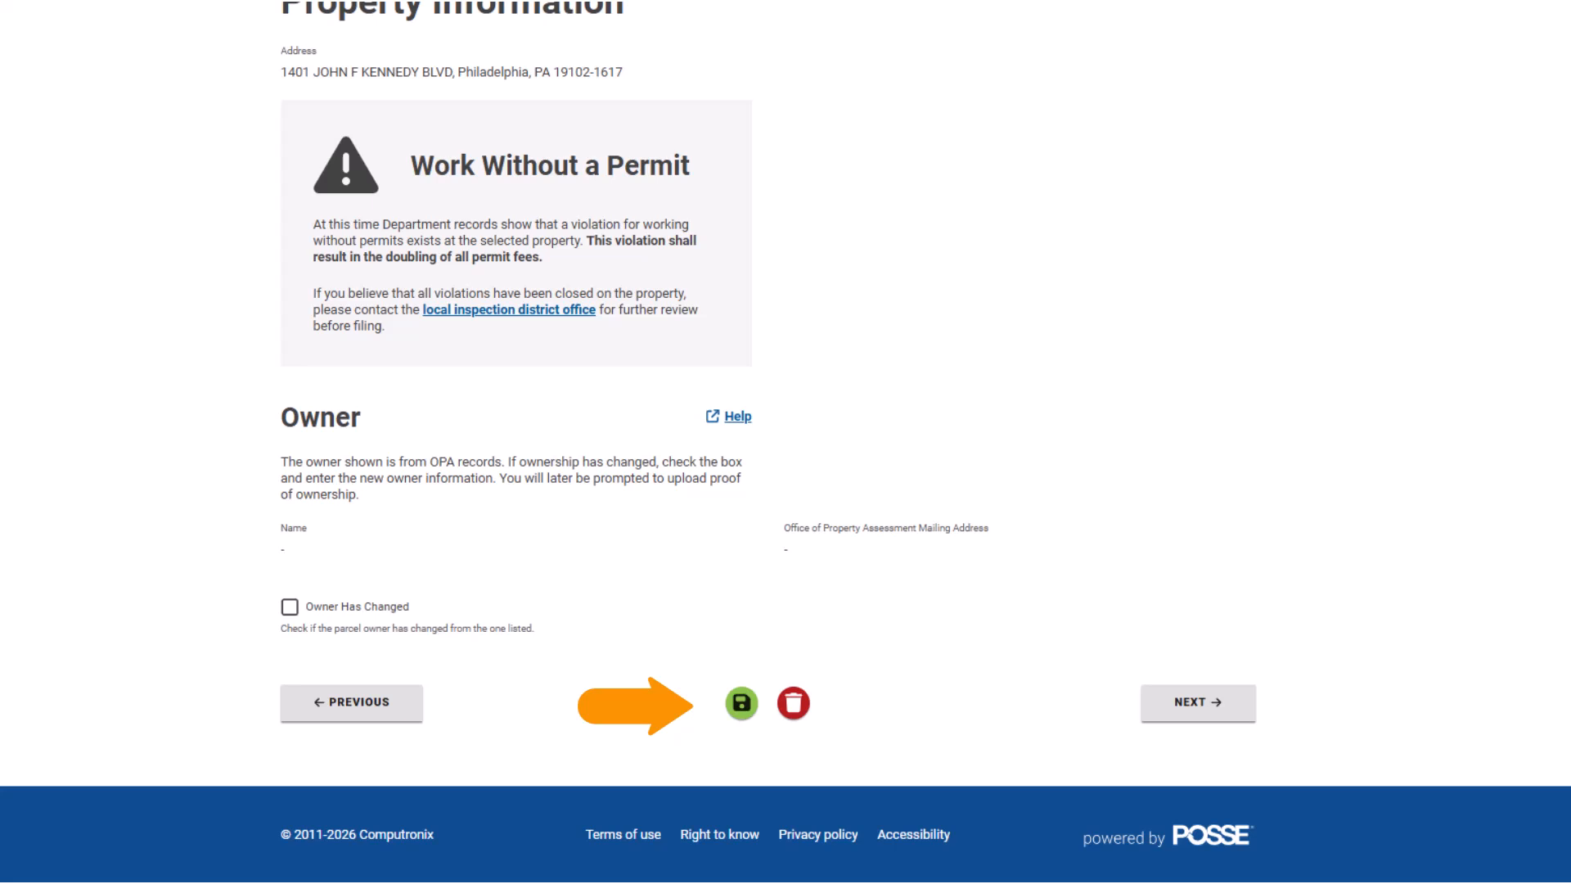
scroll(785, 442, up, 2)
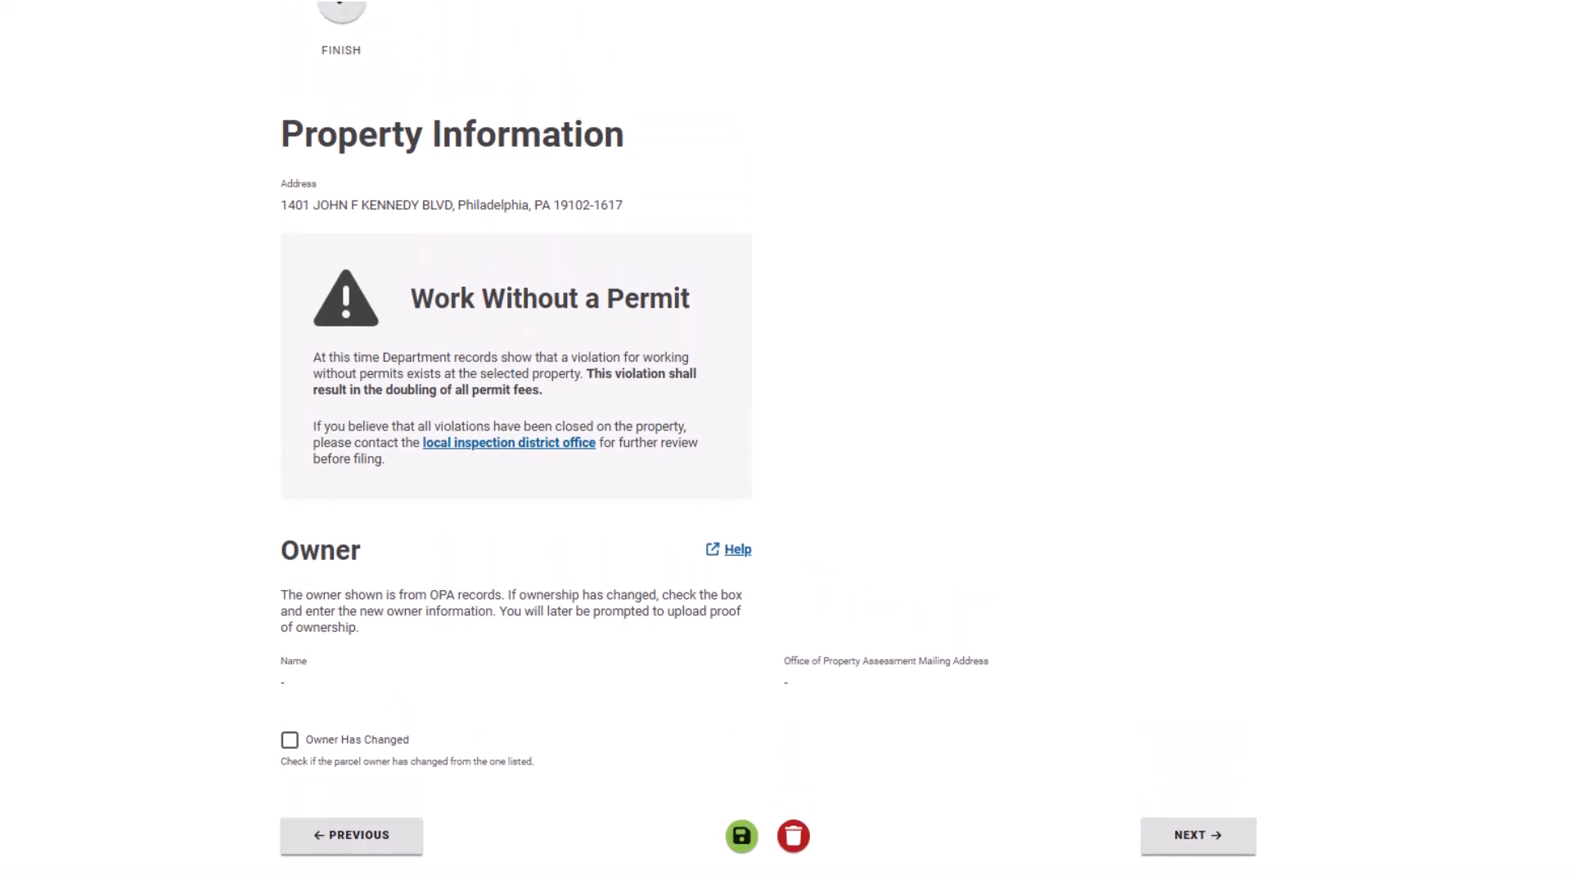
scroll(768, 441, up, 5)
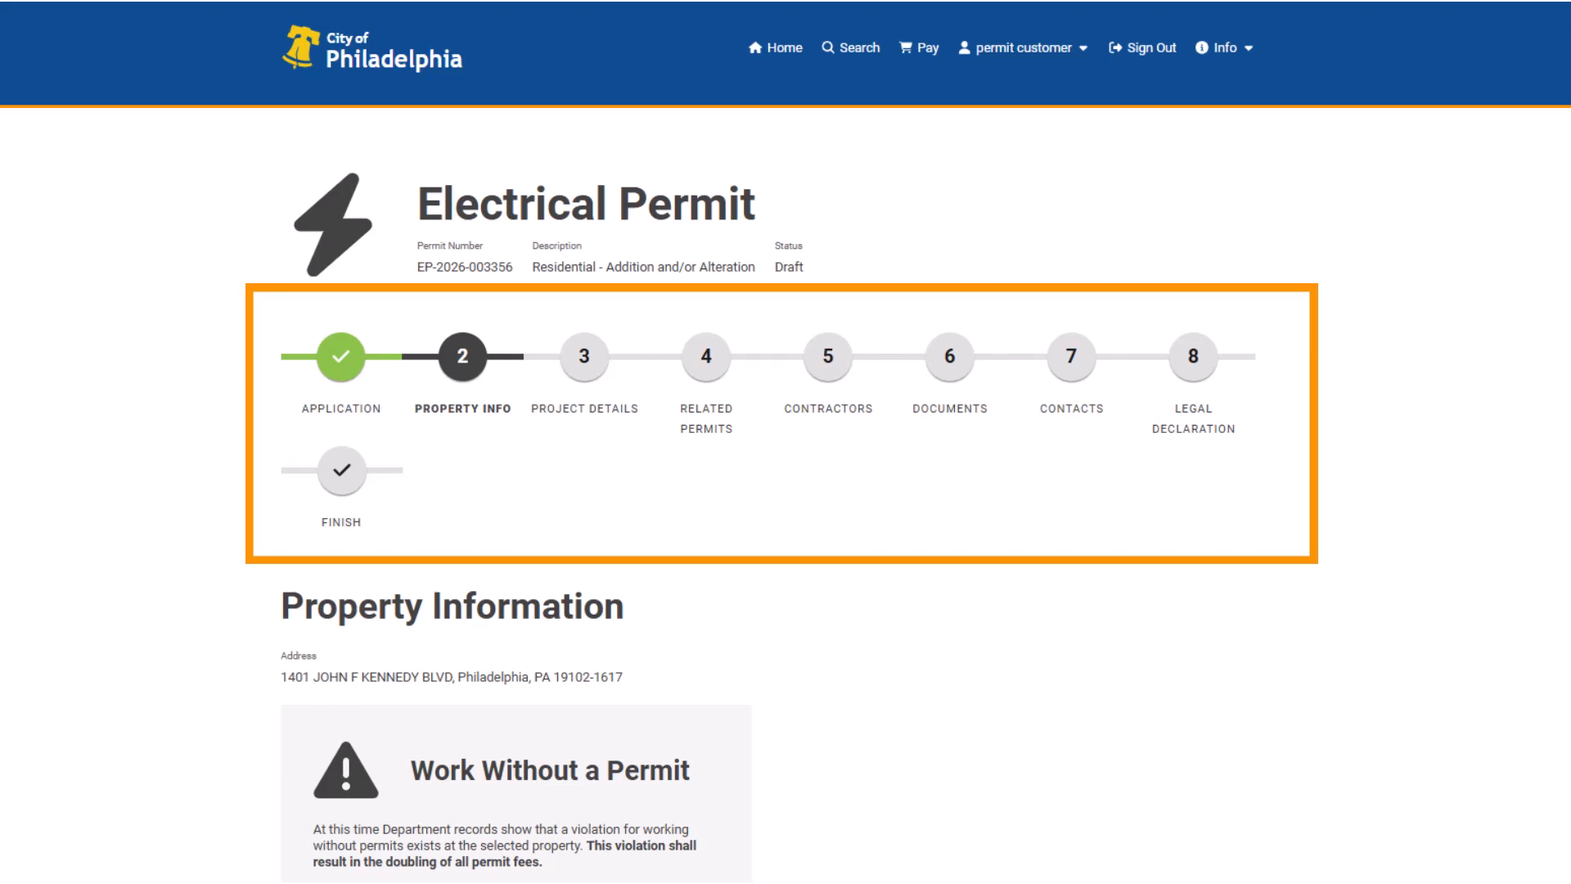
scroll(786, 491, down, 1)
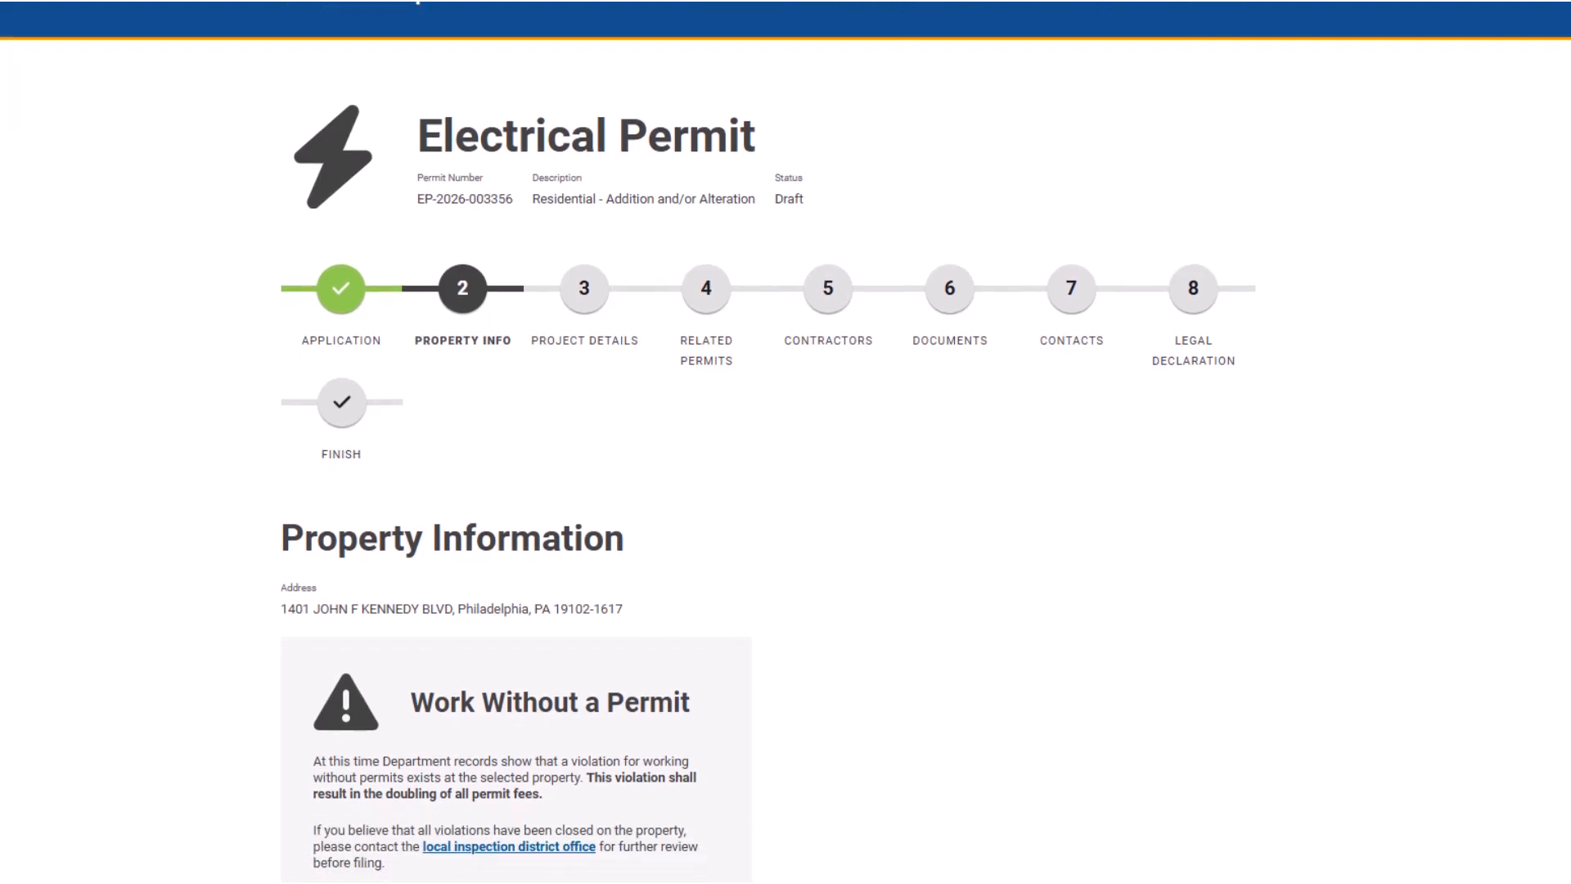
scroll(786, 491, down, 6)
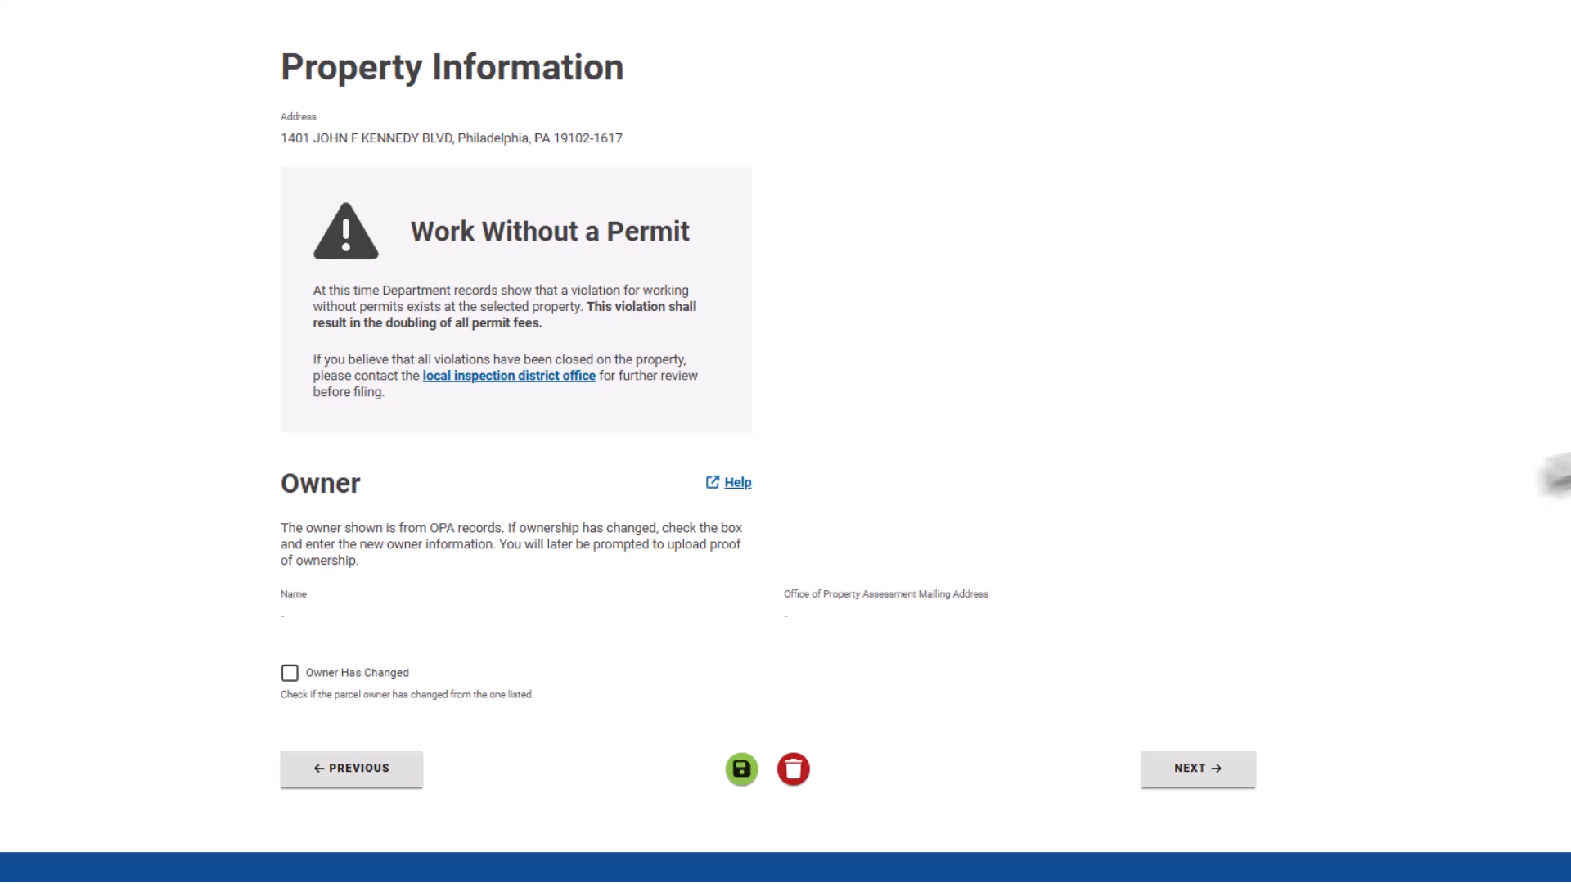
click(290, 673)
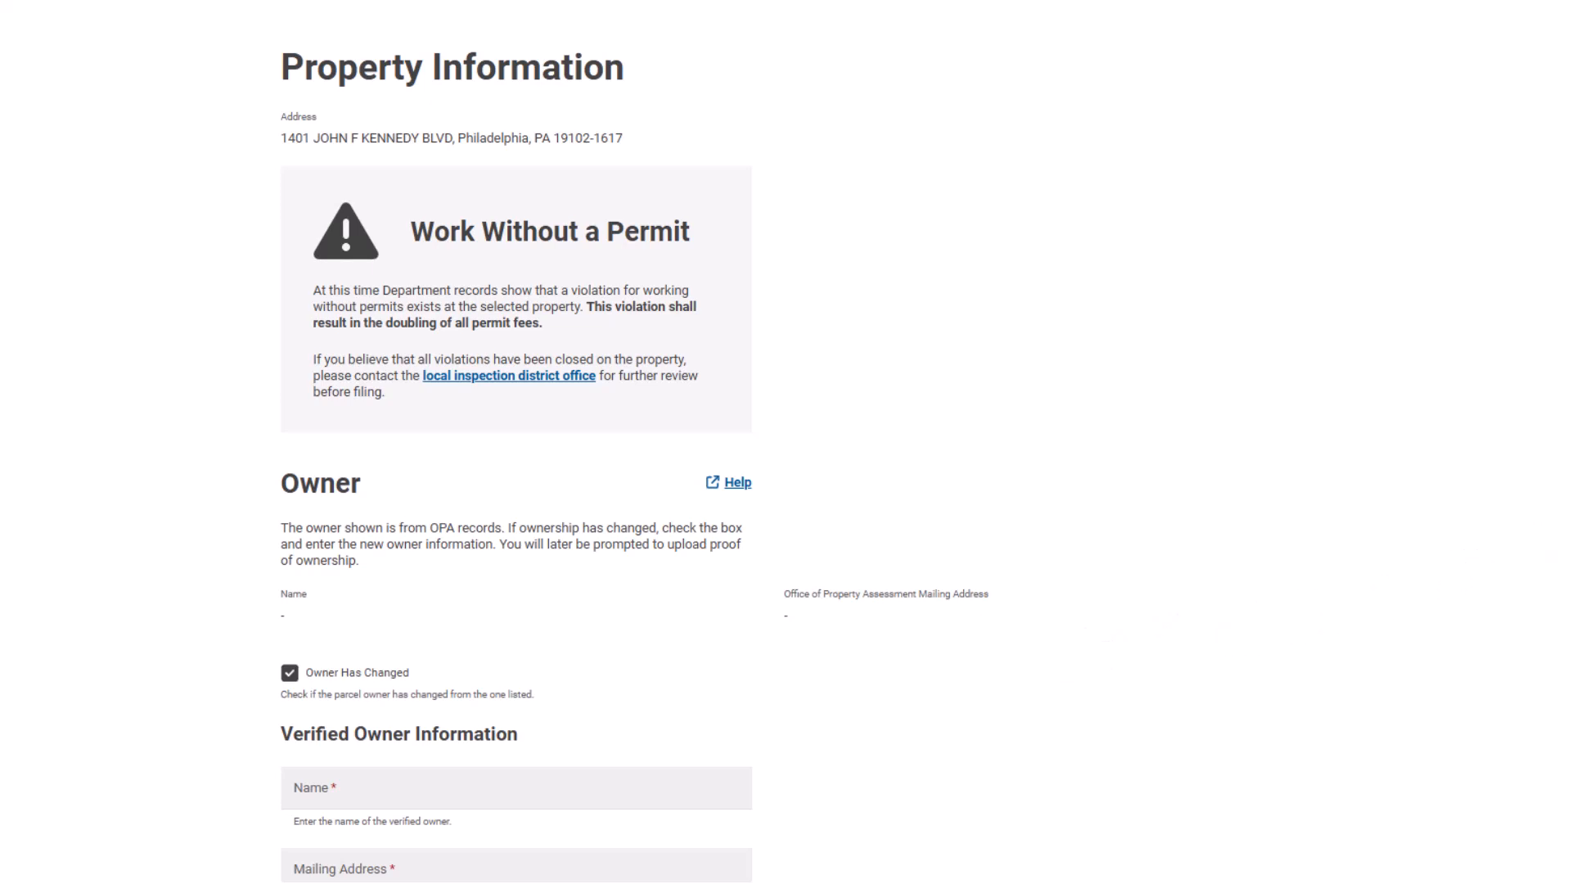
scroll(635, 442, down, 5)
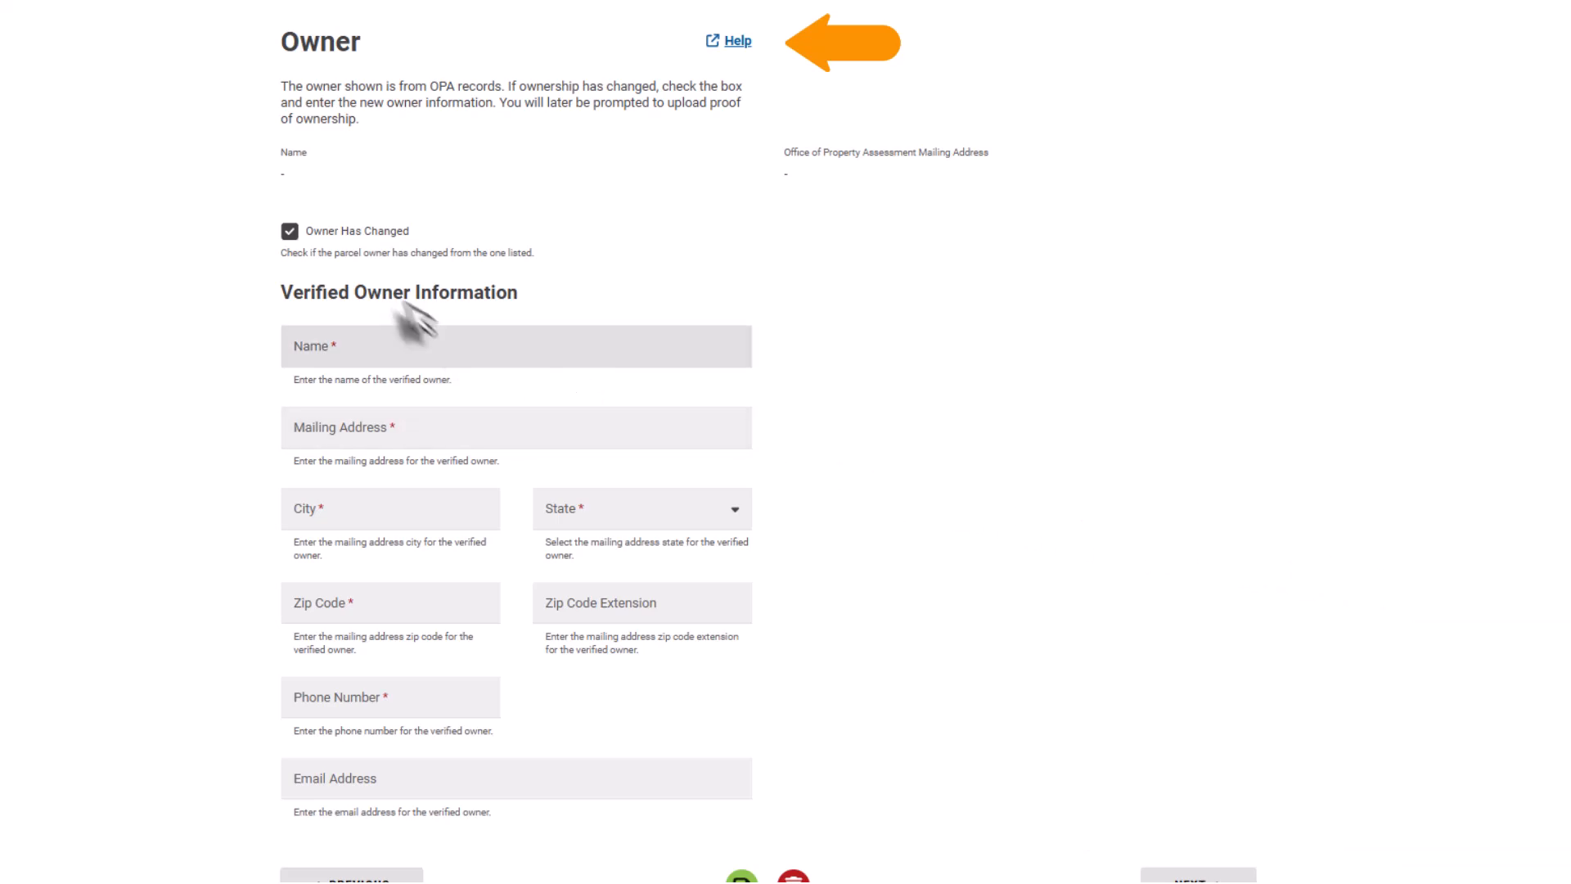
click(290, 232)
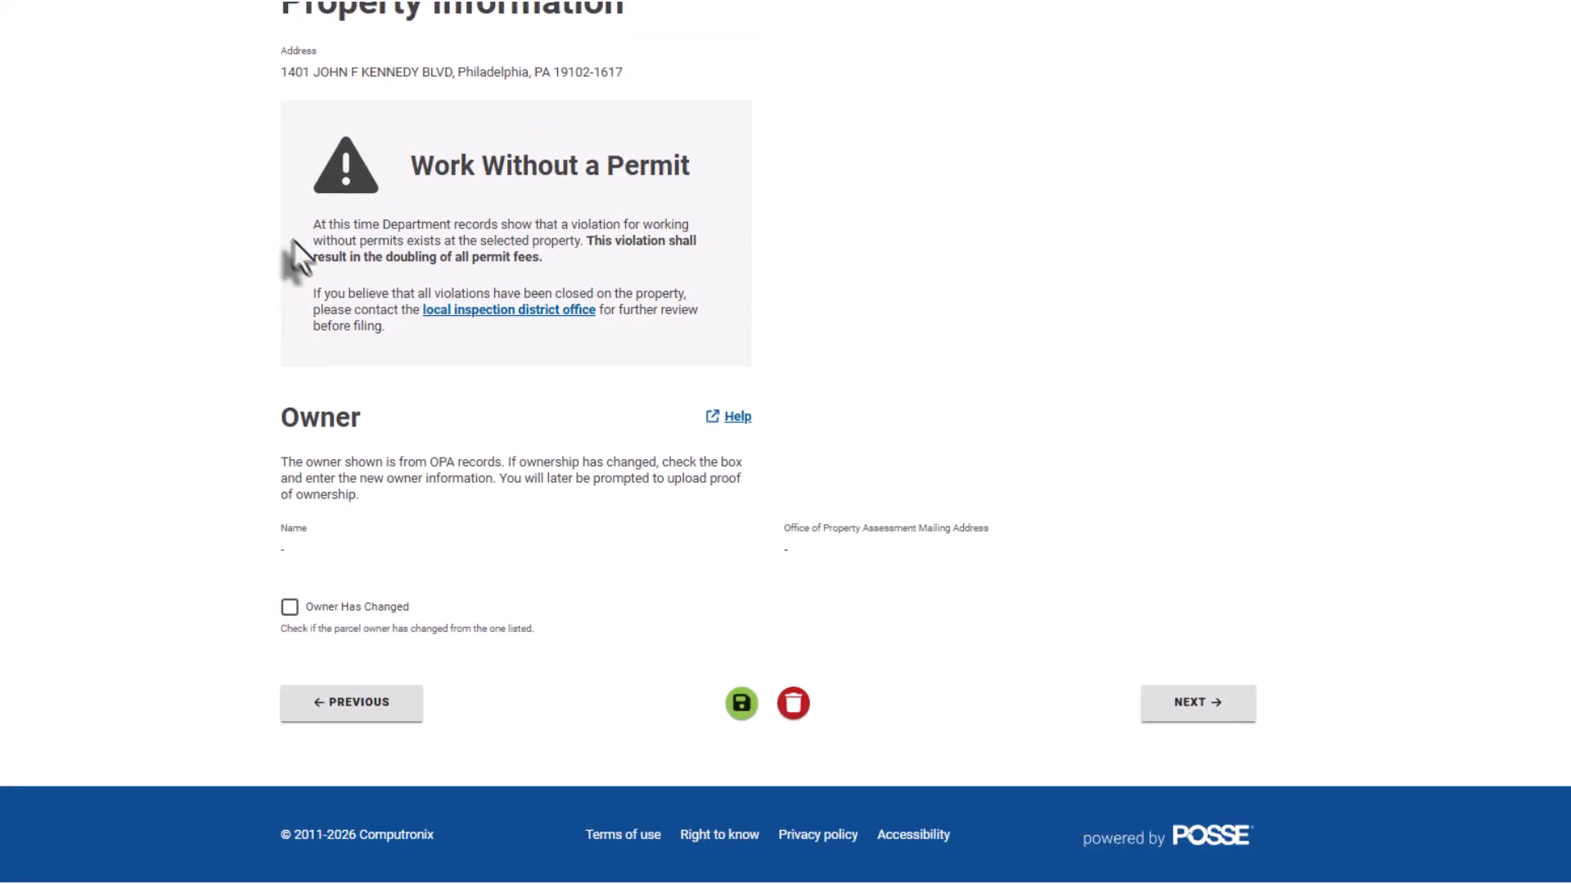
Continue to Project Details and enter 8000 as the Electrical Cost of Work.
click(1162, 709)
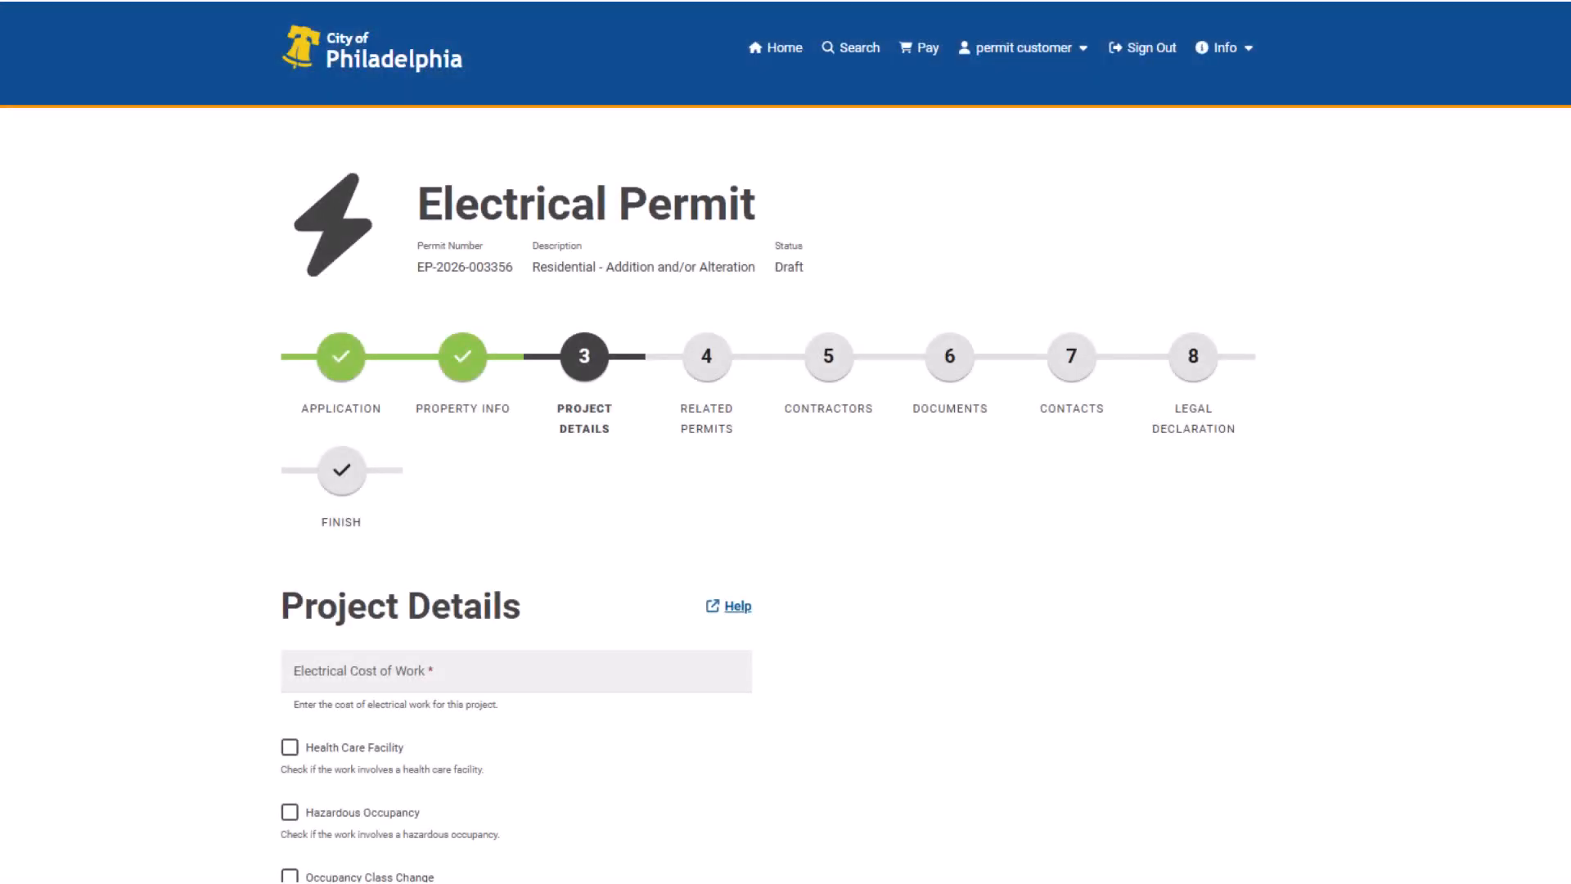
scroll(785, 442, down, 7)
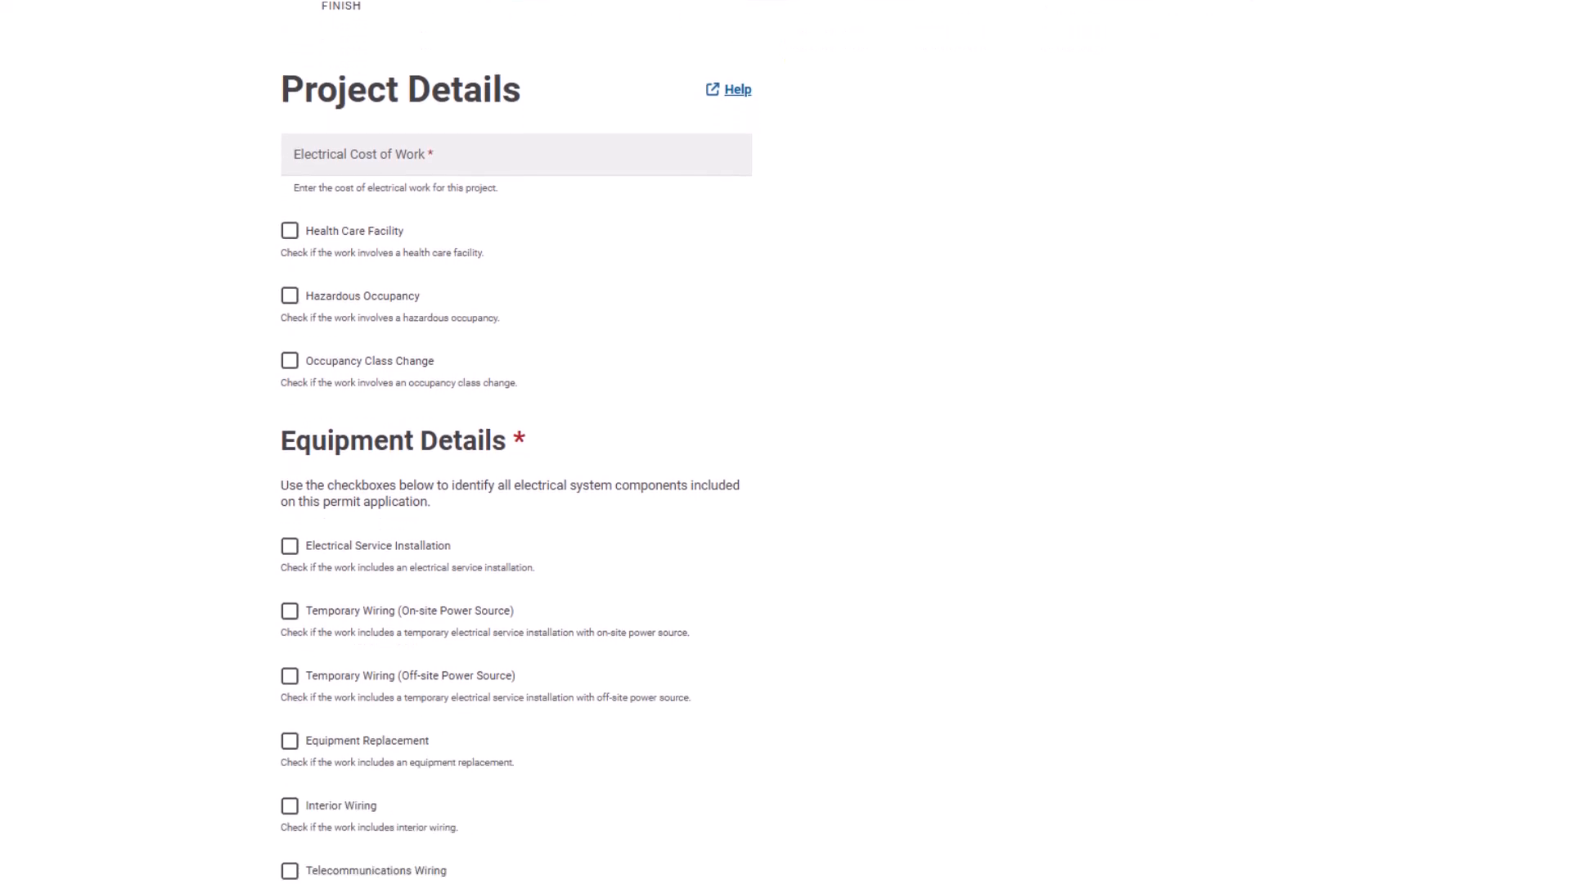
click(746, 131)
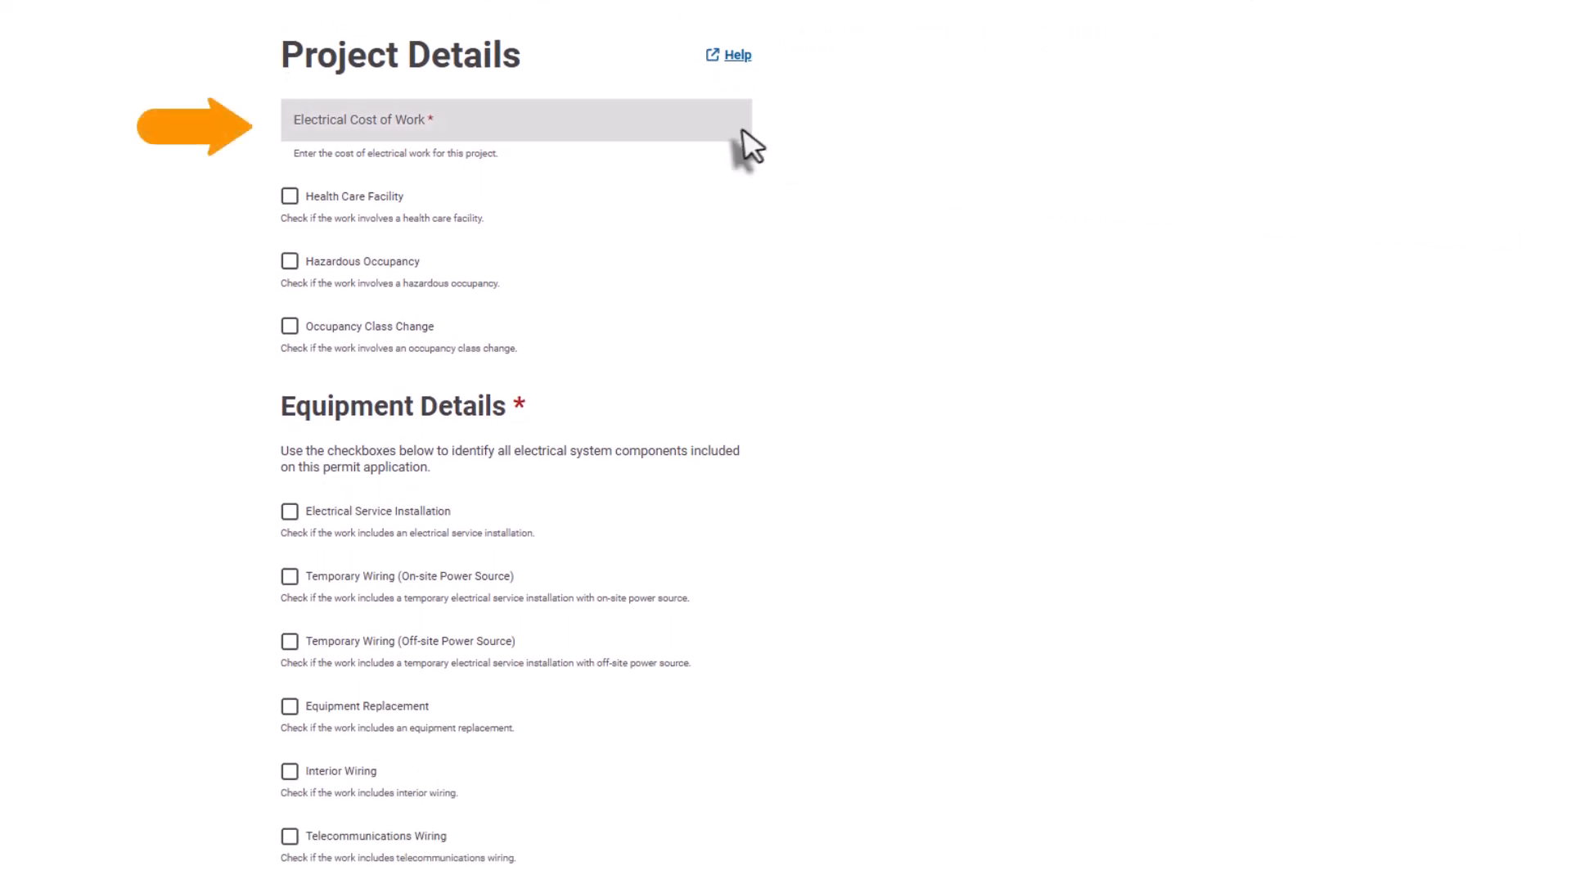
text(8000)
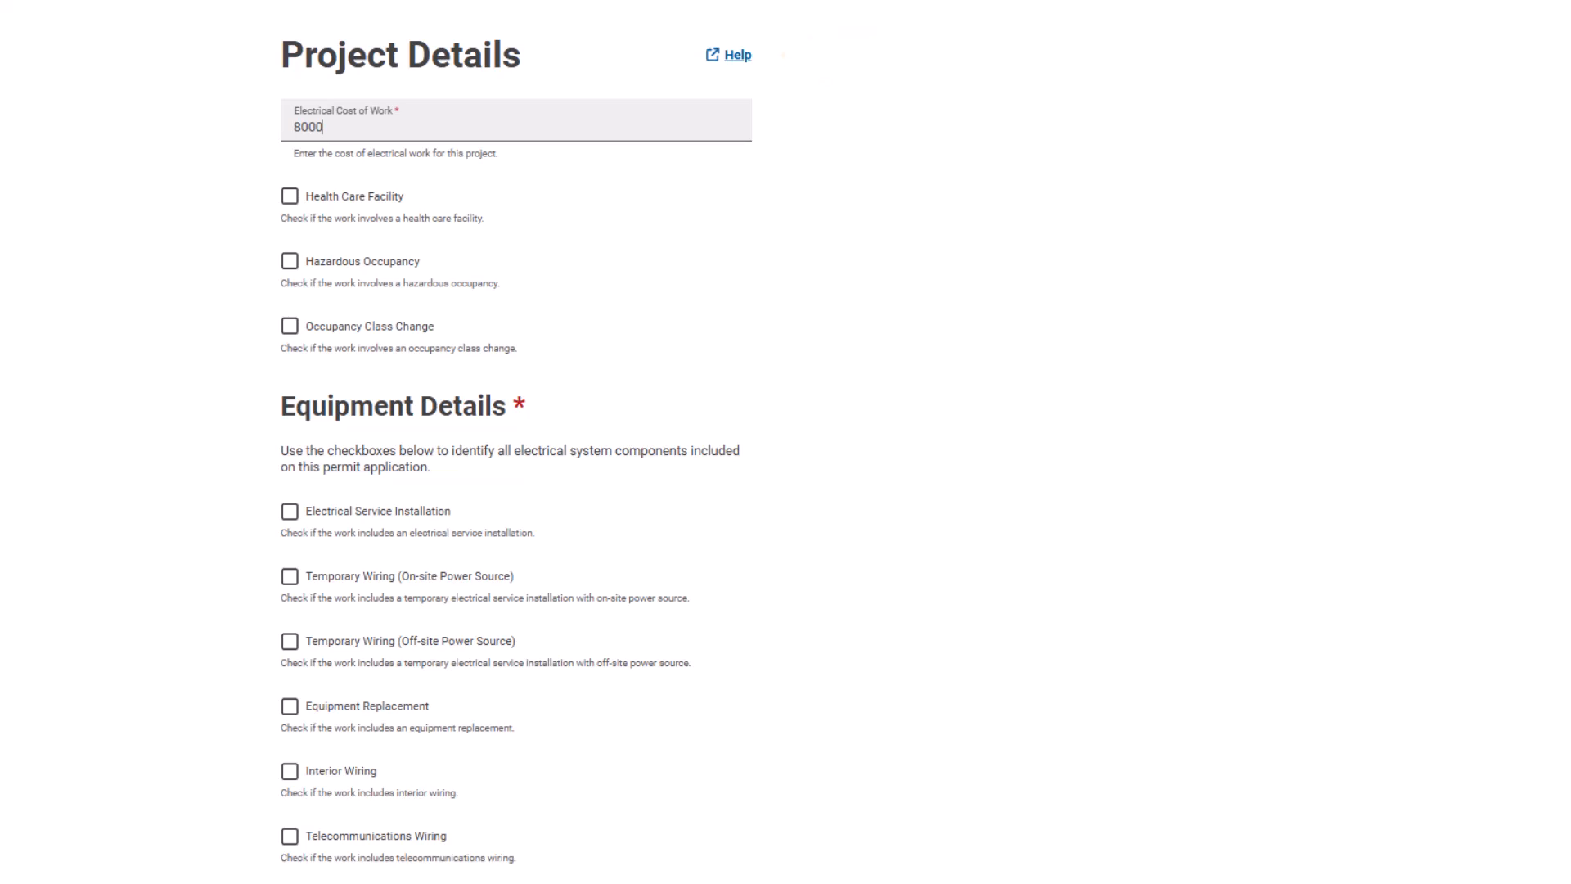
scroll(516, 442, down, 3)
scroll(517, 442, down, 3)
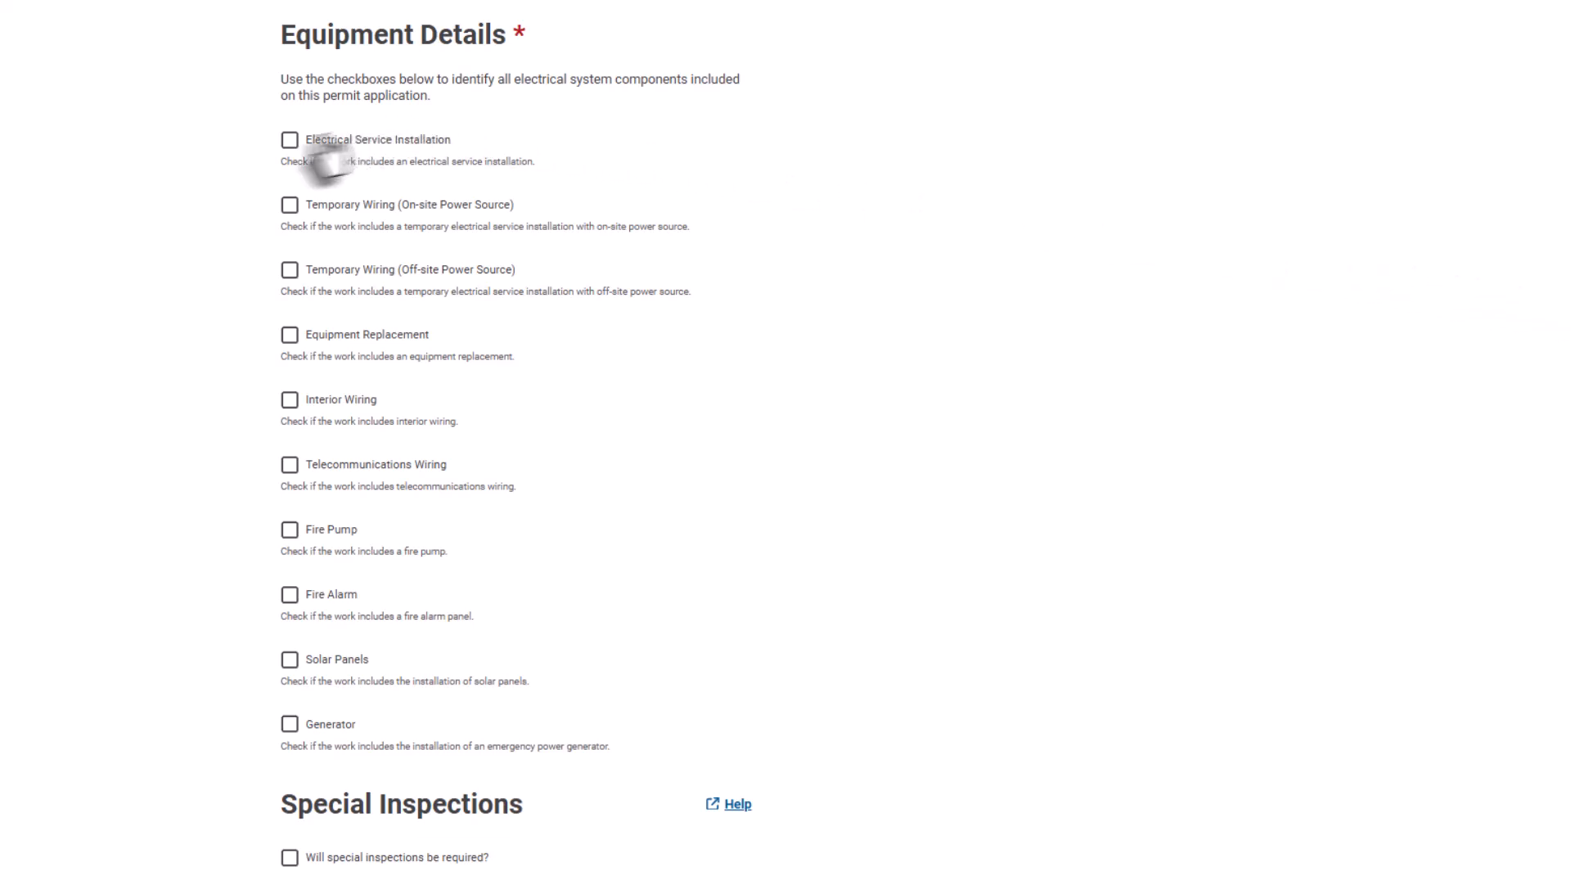
Check Electrical Service (yes, 200 amps) and Interior Wiring (yes, under 2000 square feet).
click(290, 141)
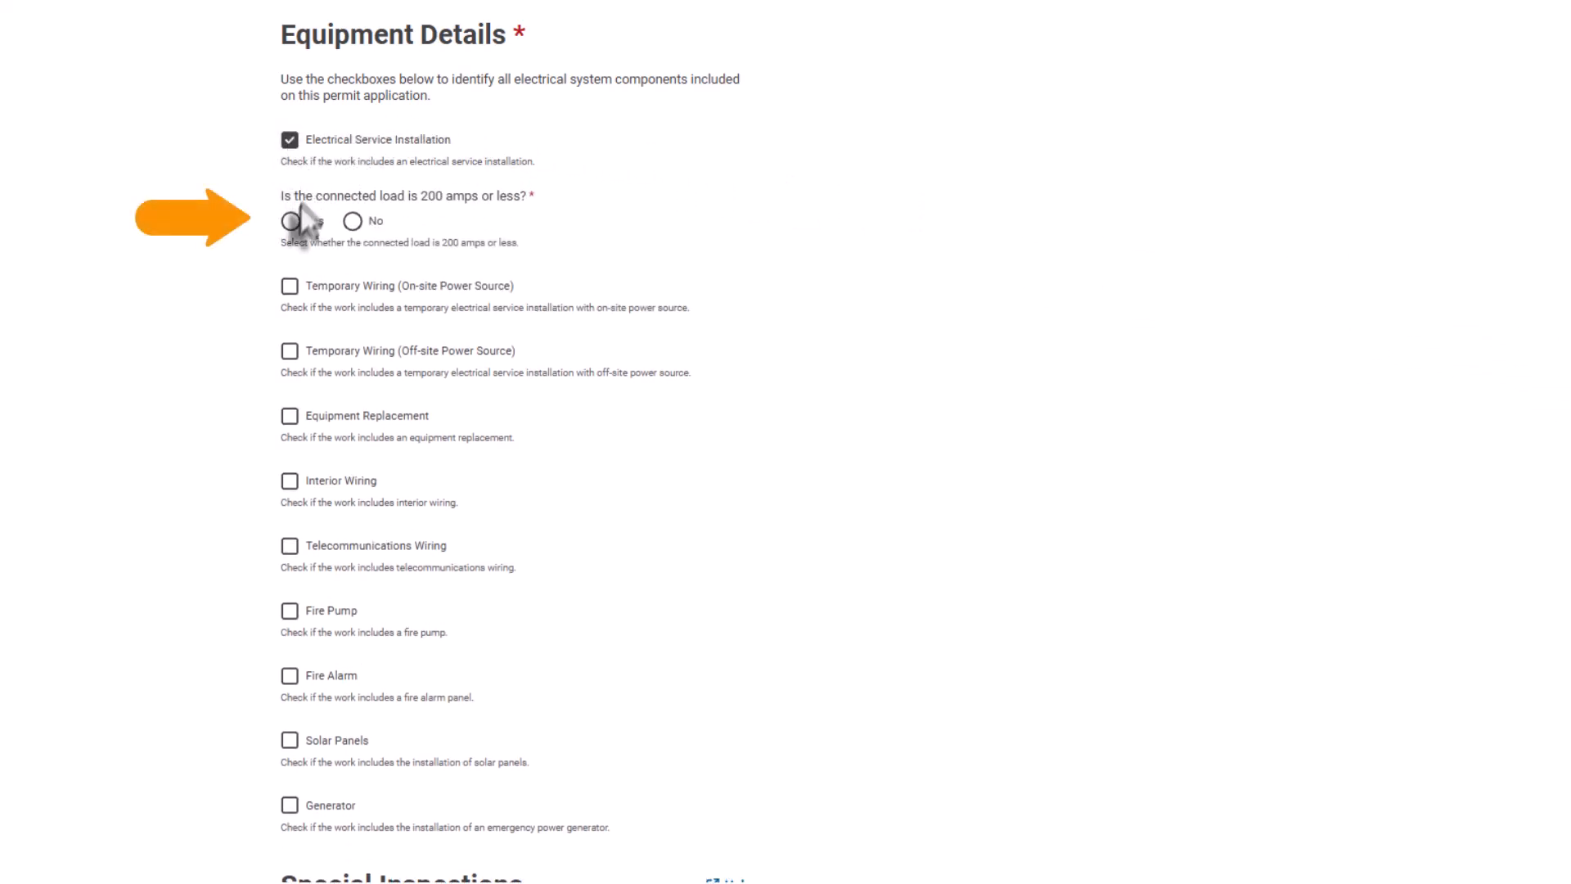
click(291, 221)
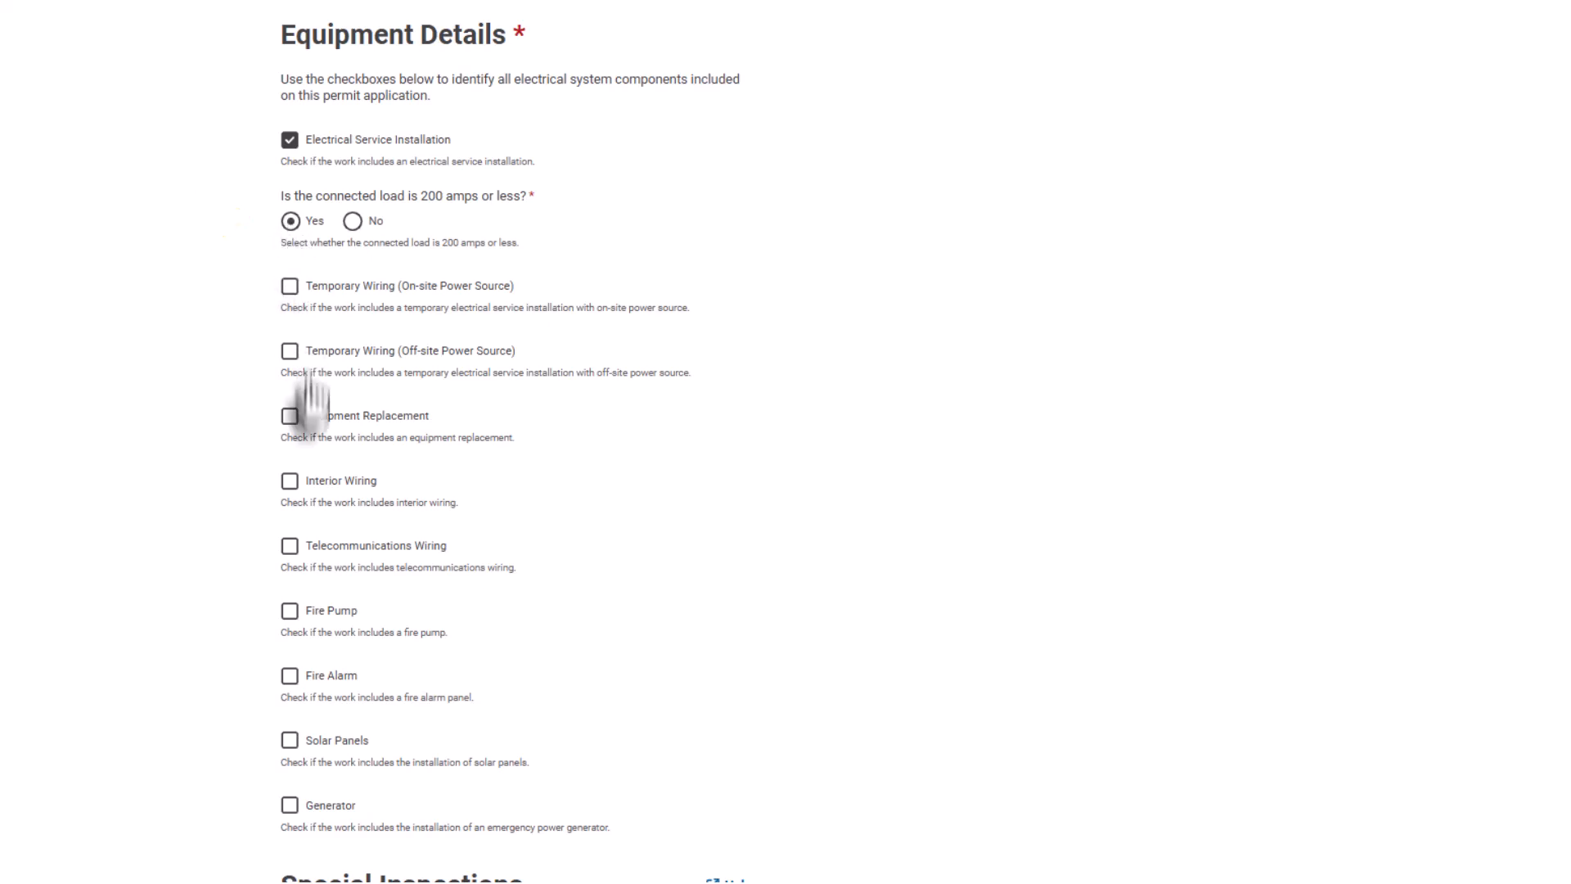
click(290, 481)
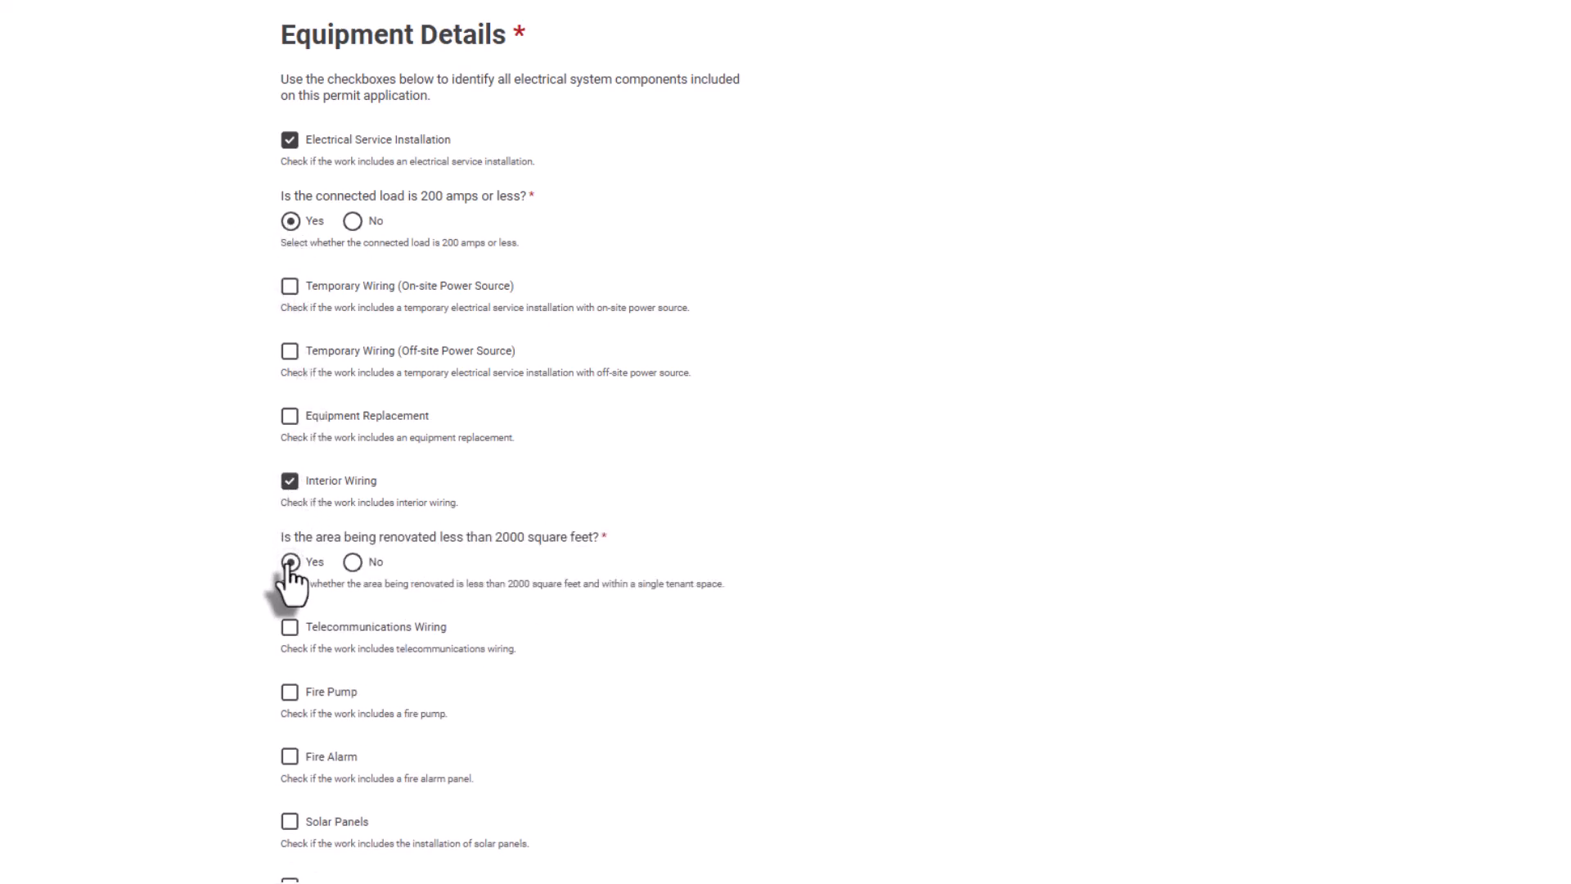
click(290, 562)
scroll(785, 442, down, 10)
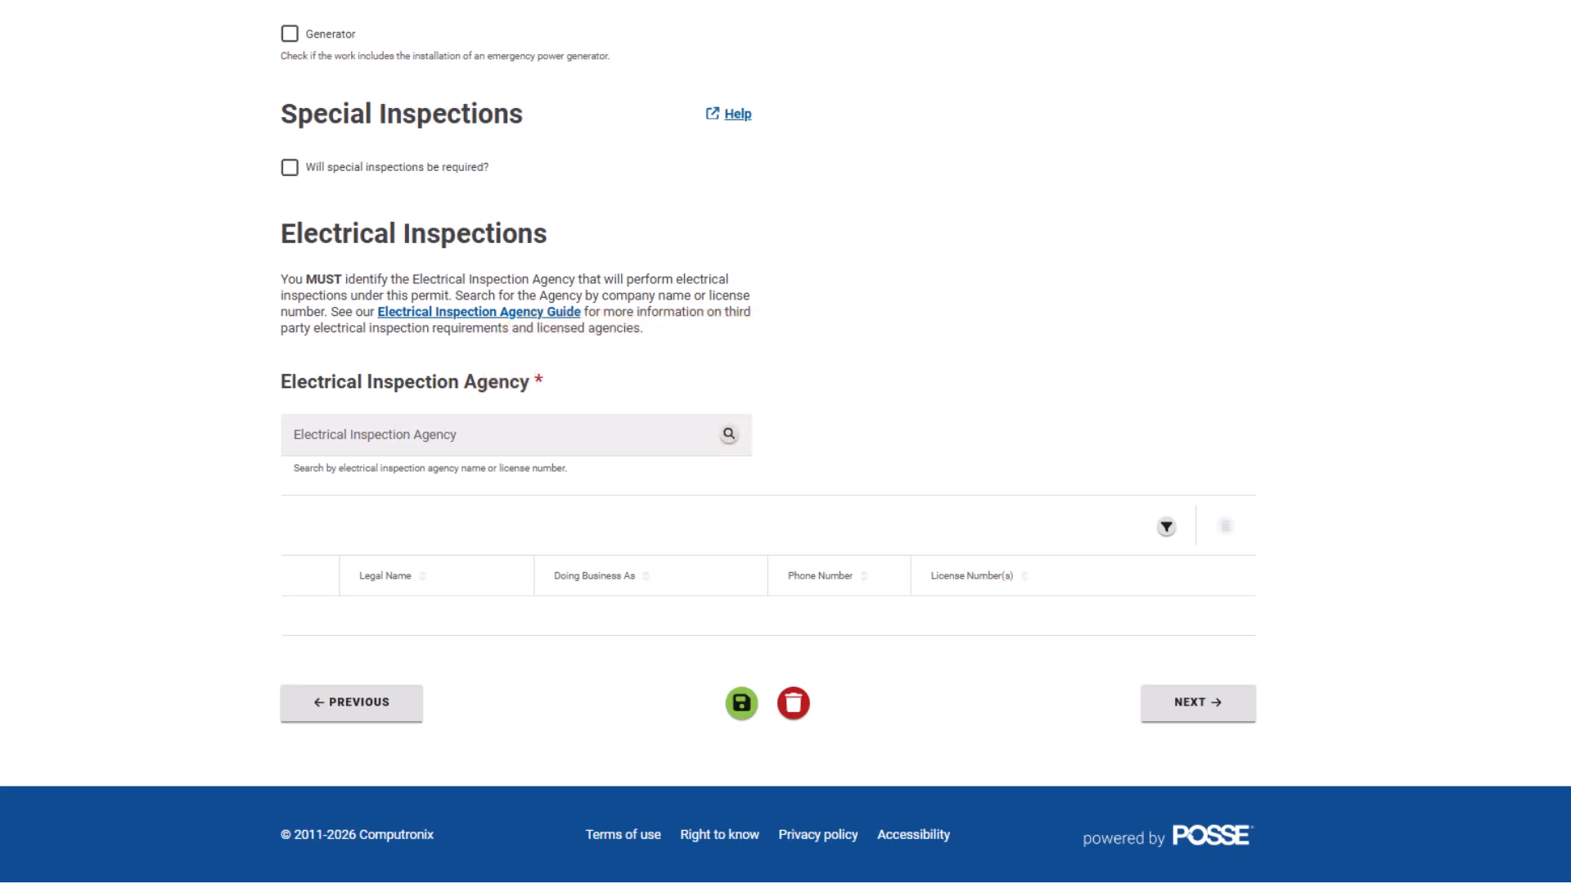
Select Permit Customer as the Electrical Inspection Agency and continue to Related Permits.
click(643, 442)
text(Pe)
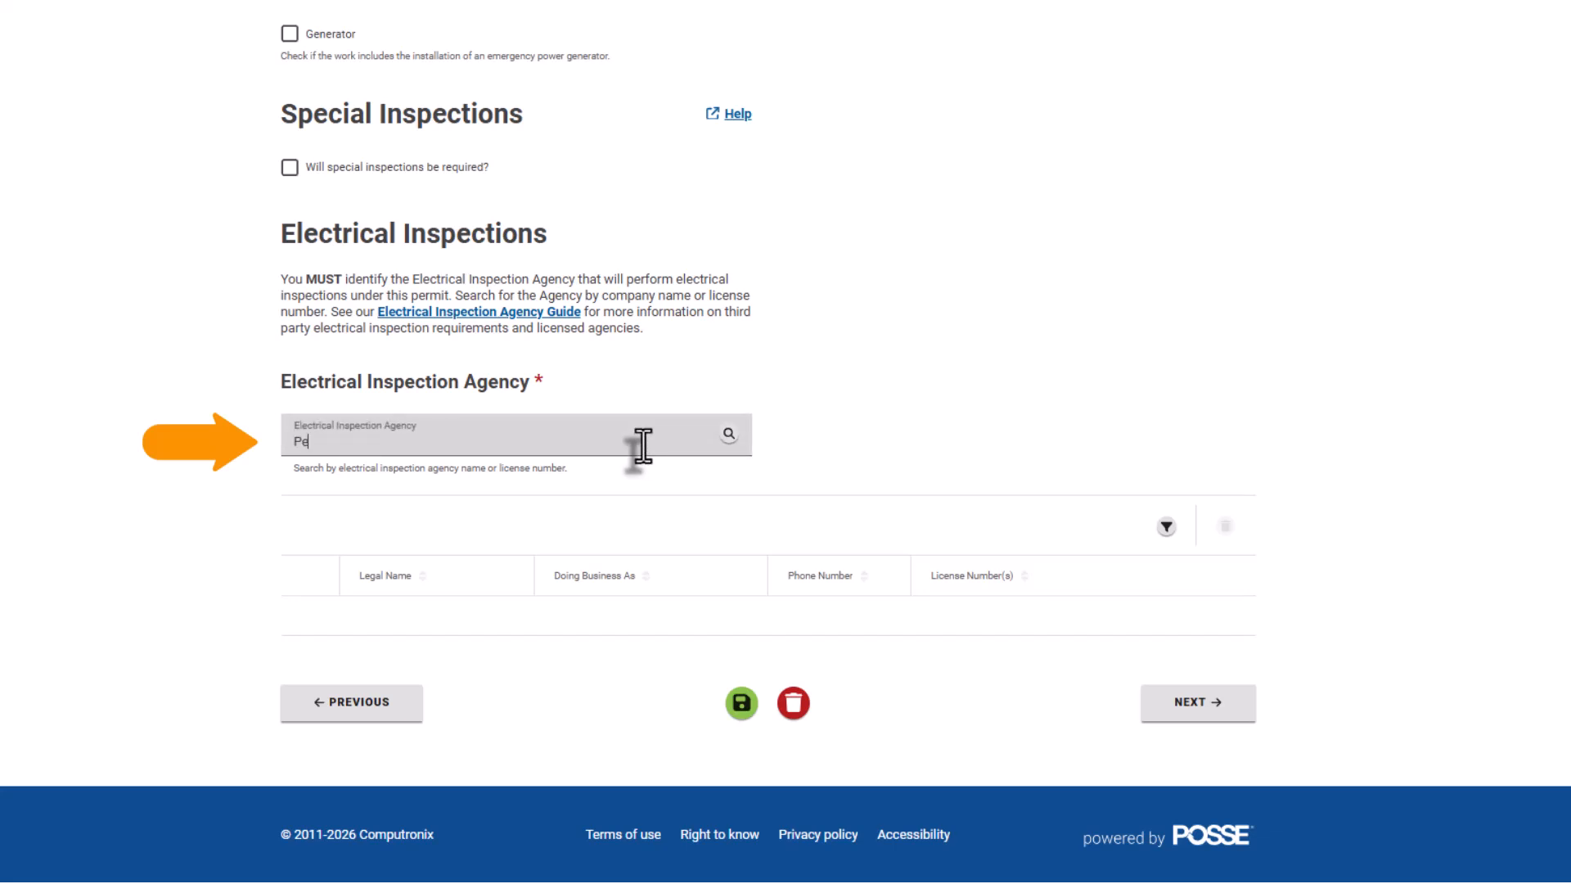
text(rmit Customer)
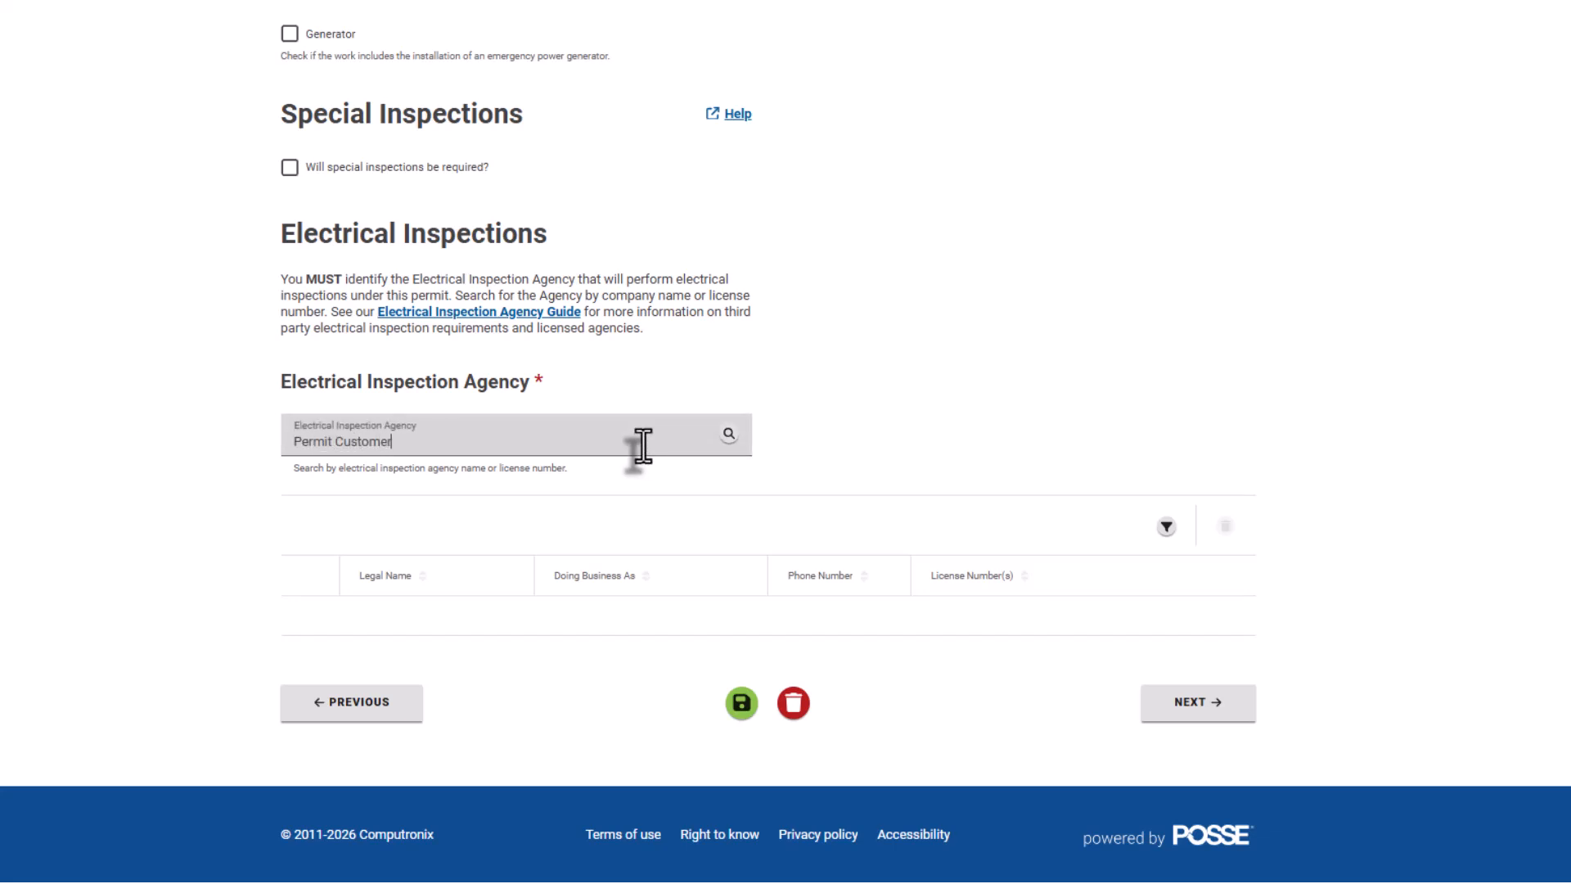
click(726, 435)
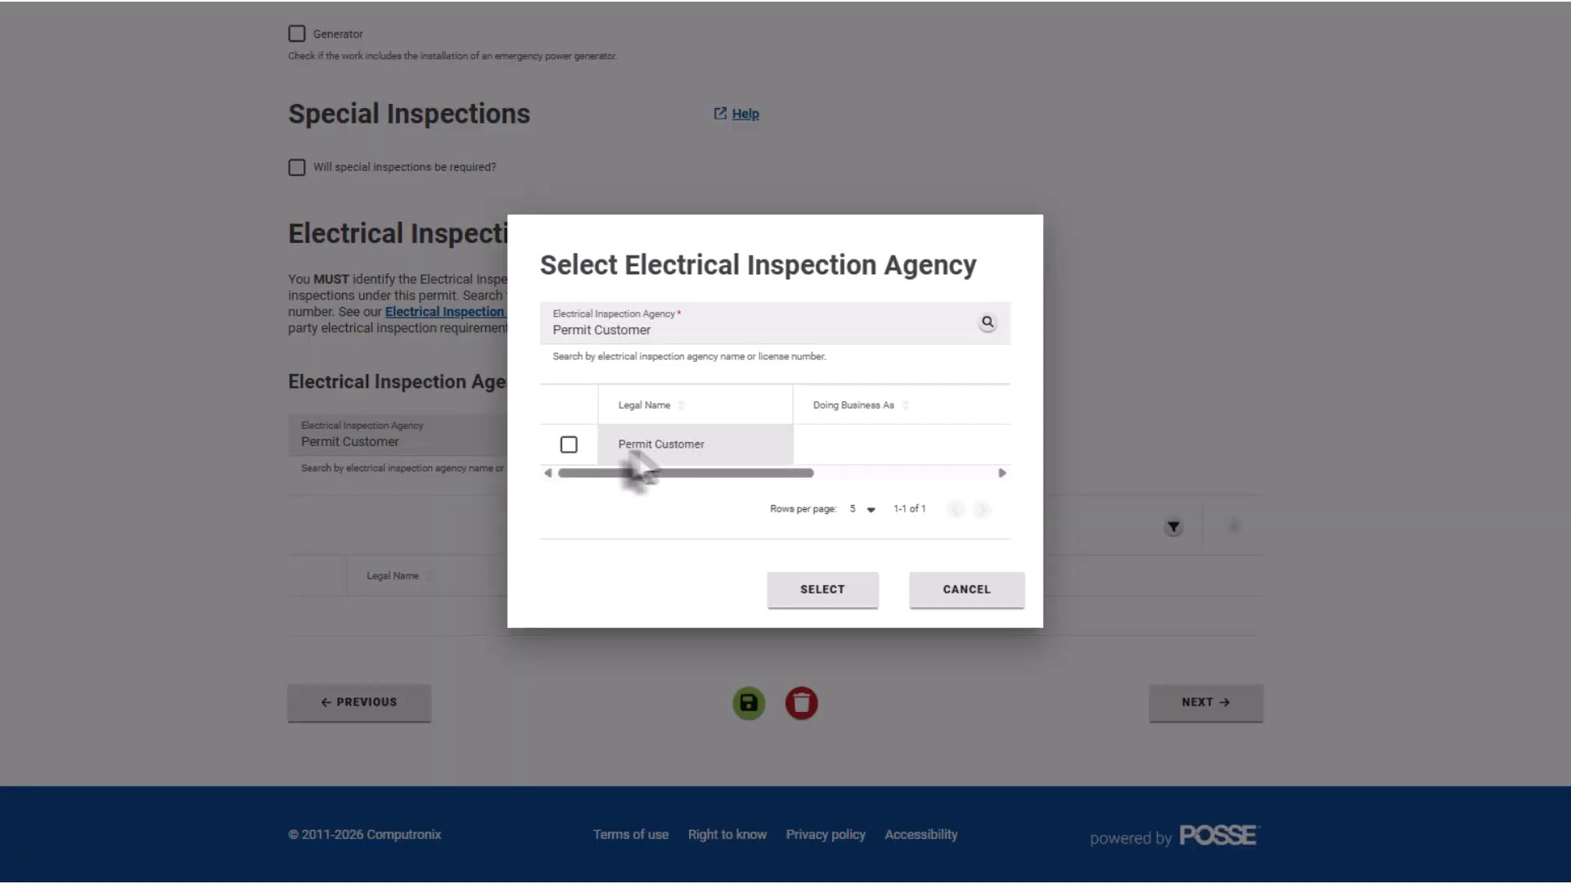
click(568, 446)
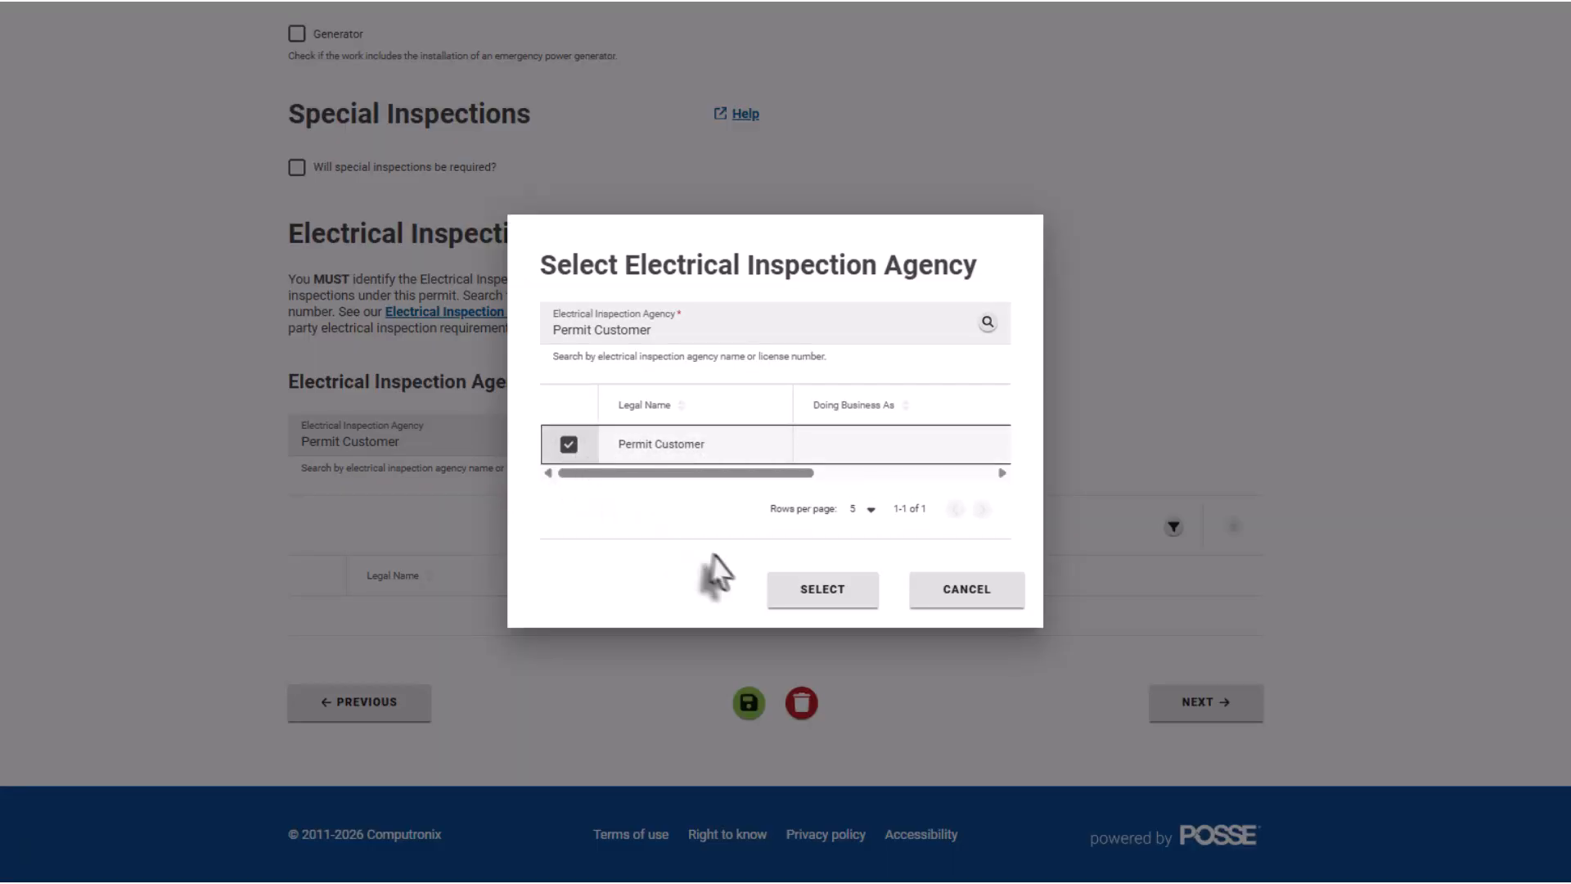
click(814, 591)
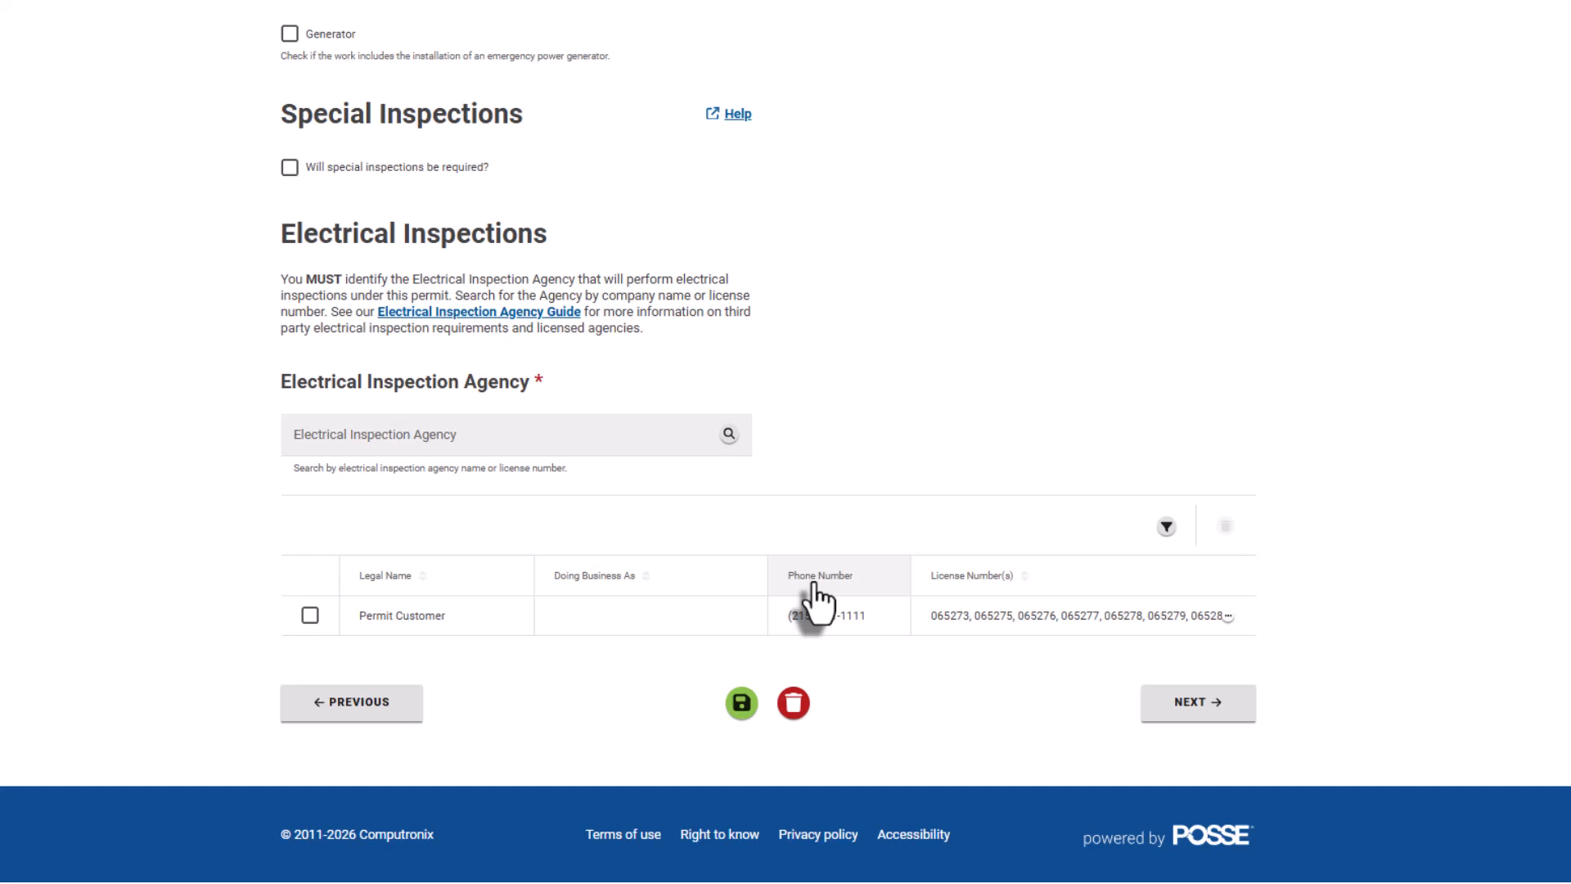
click(1176, 712)
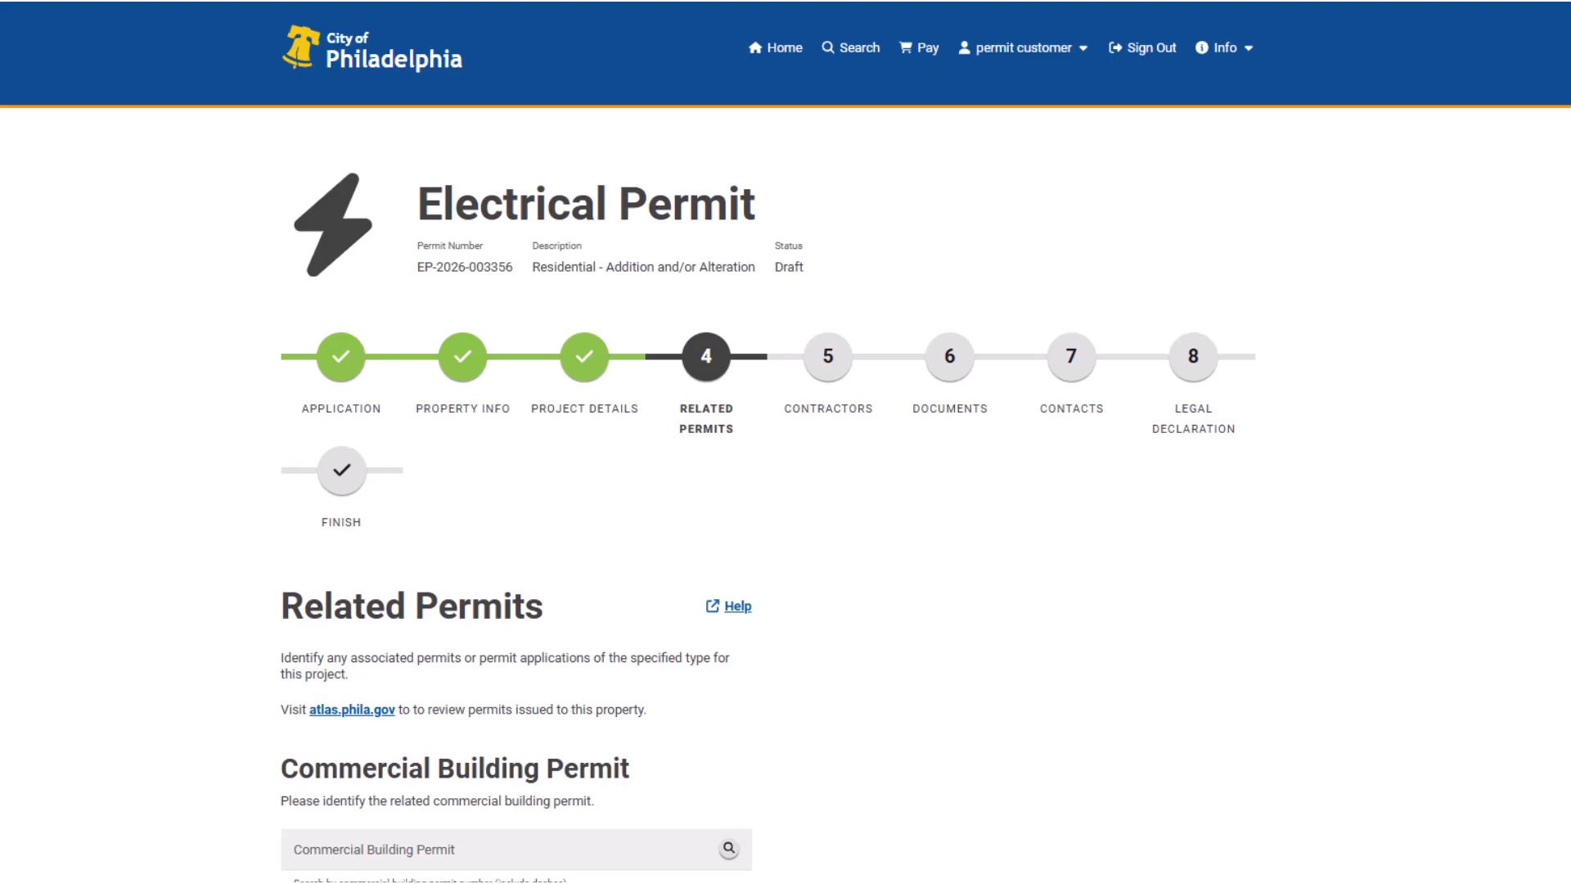
scroll(786, 442, down, 6)
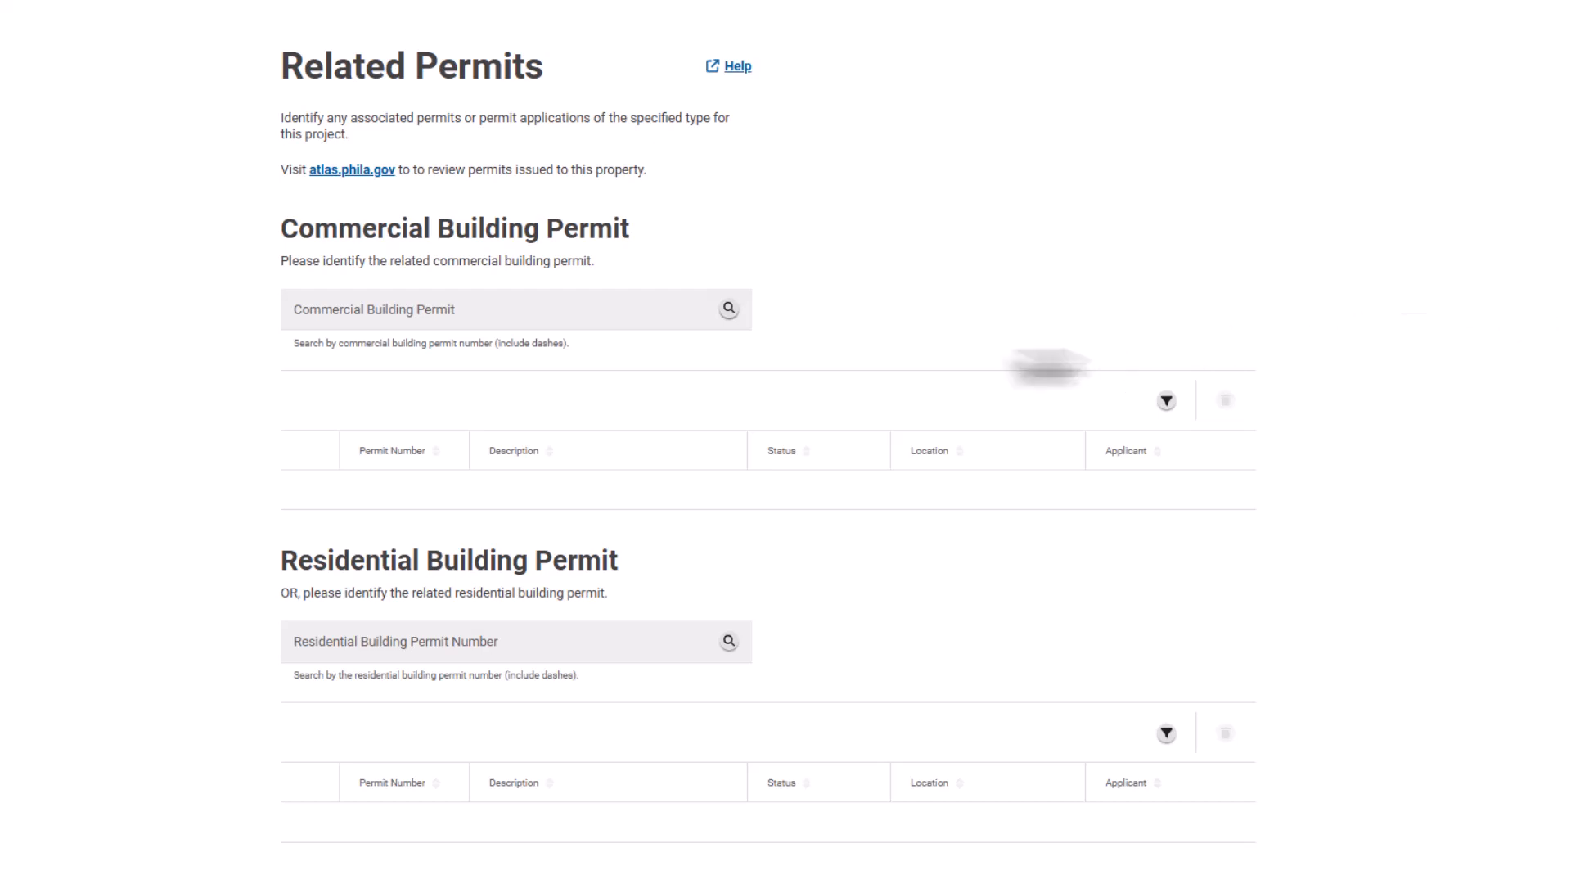
click(695, 316)
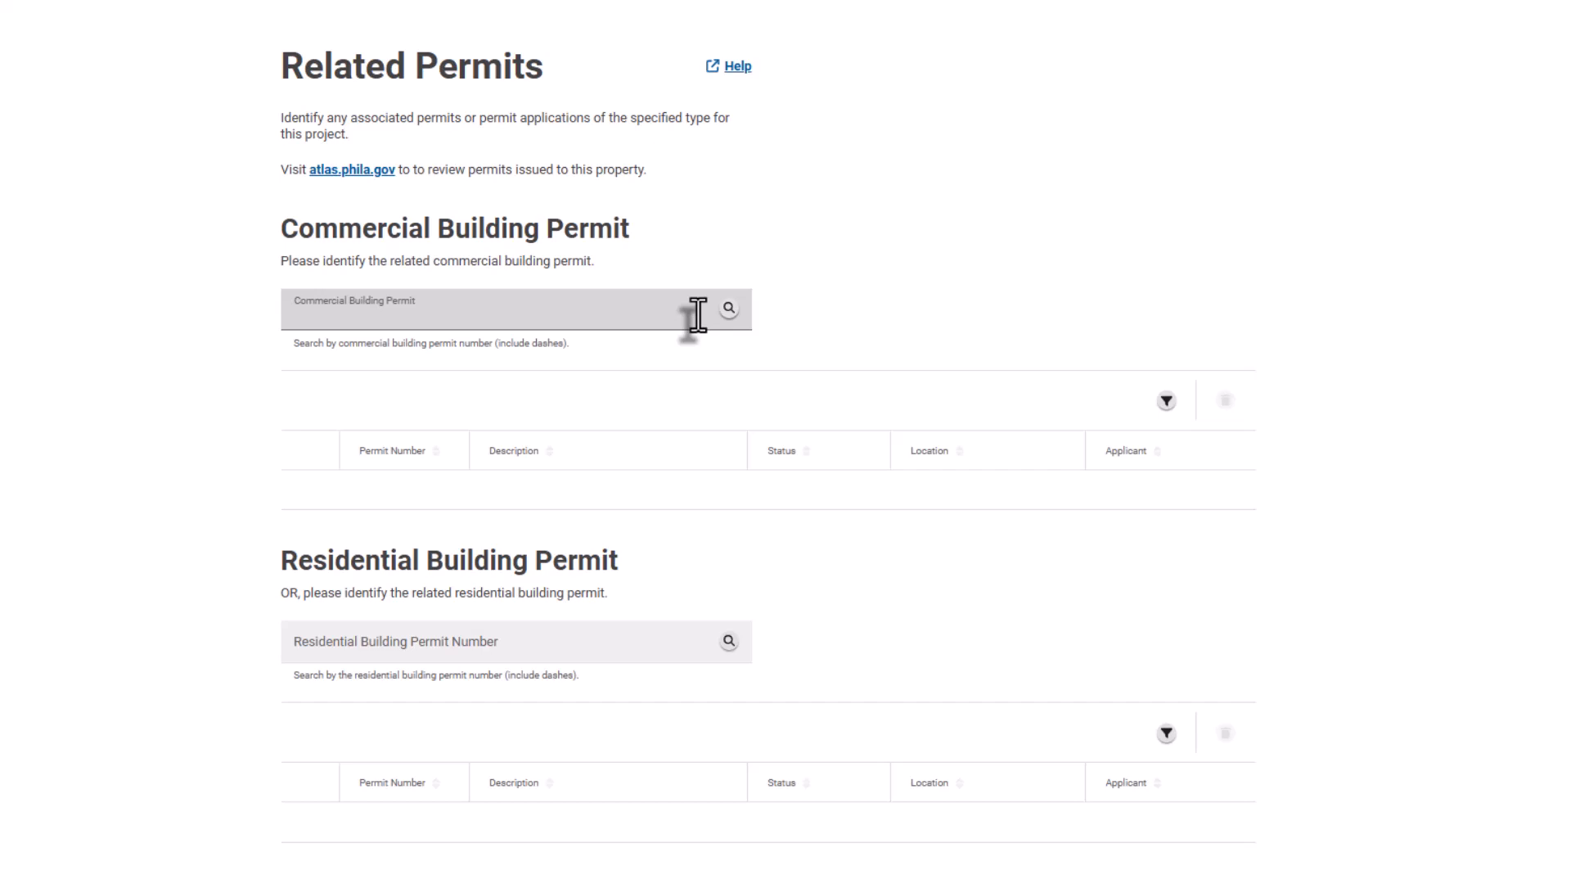
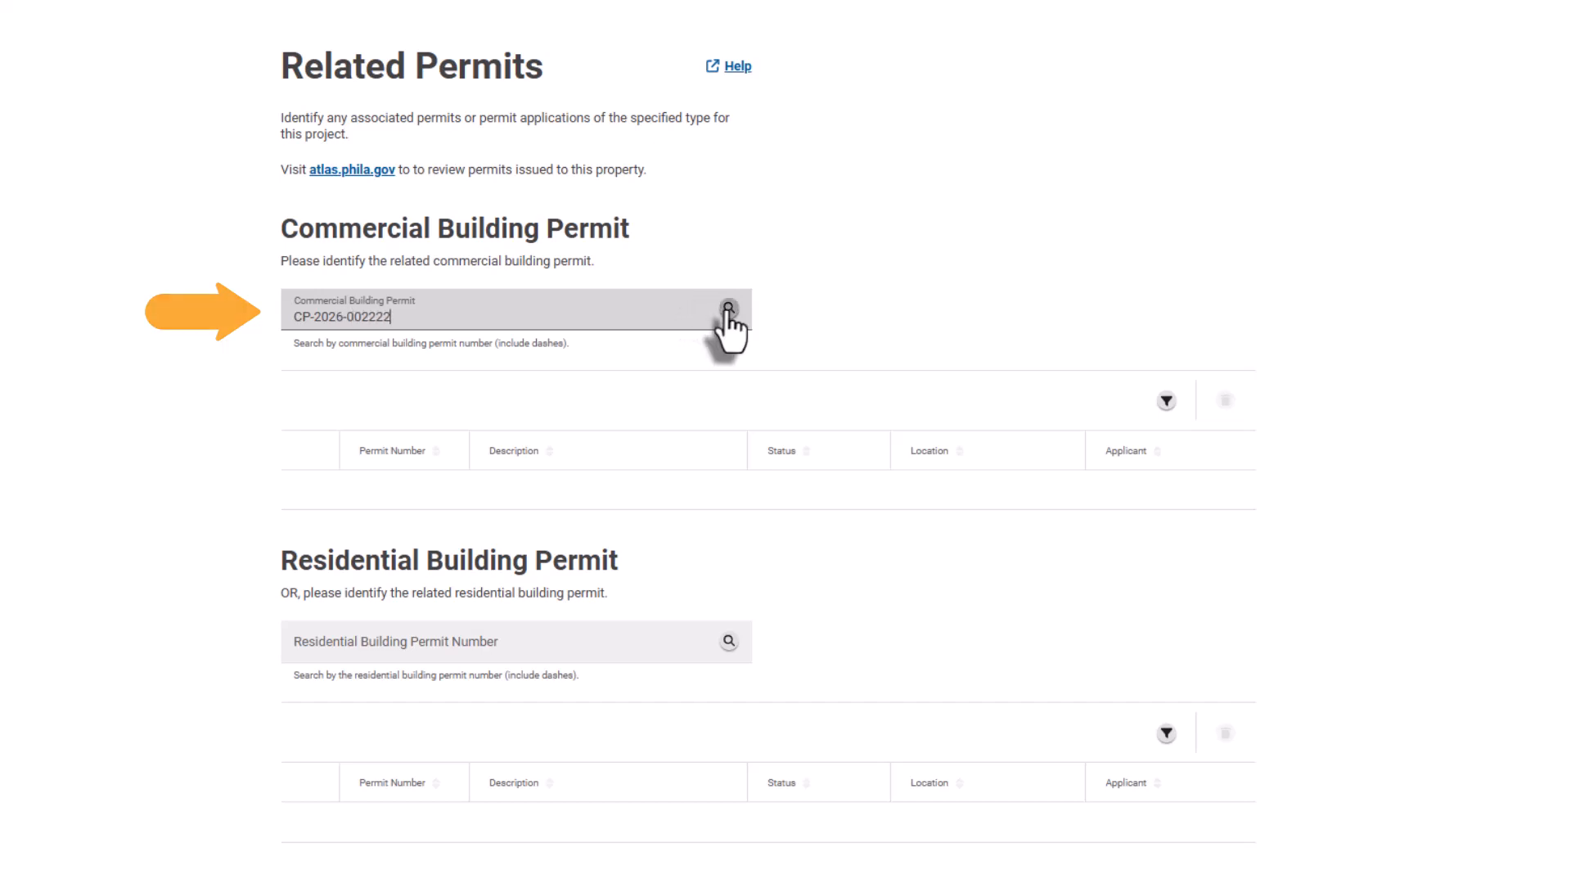
click(726, 310)
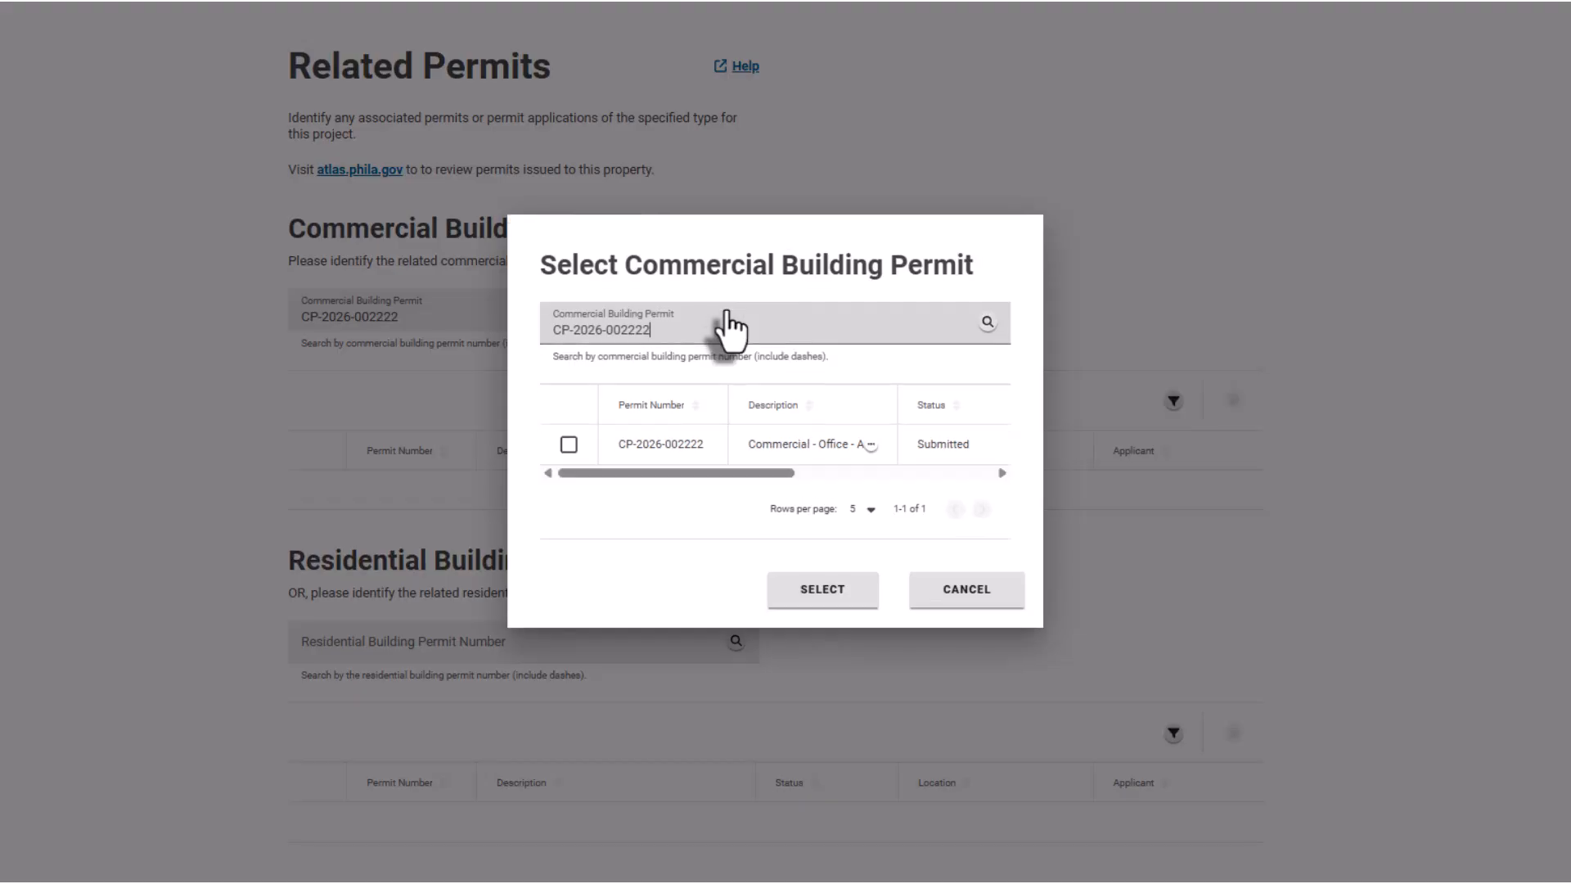
click(569, 444)
click(810, 601)
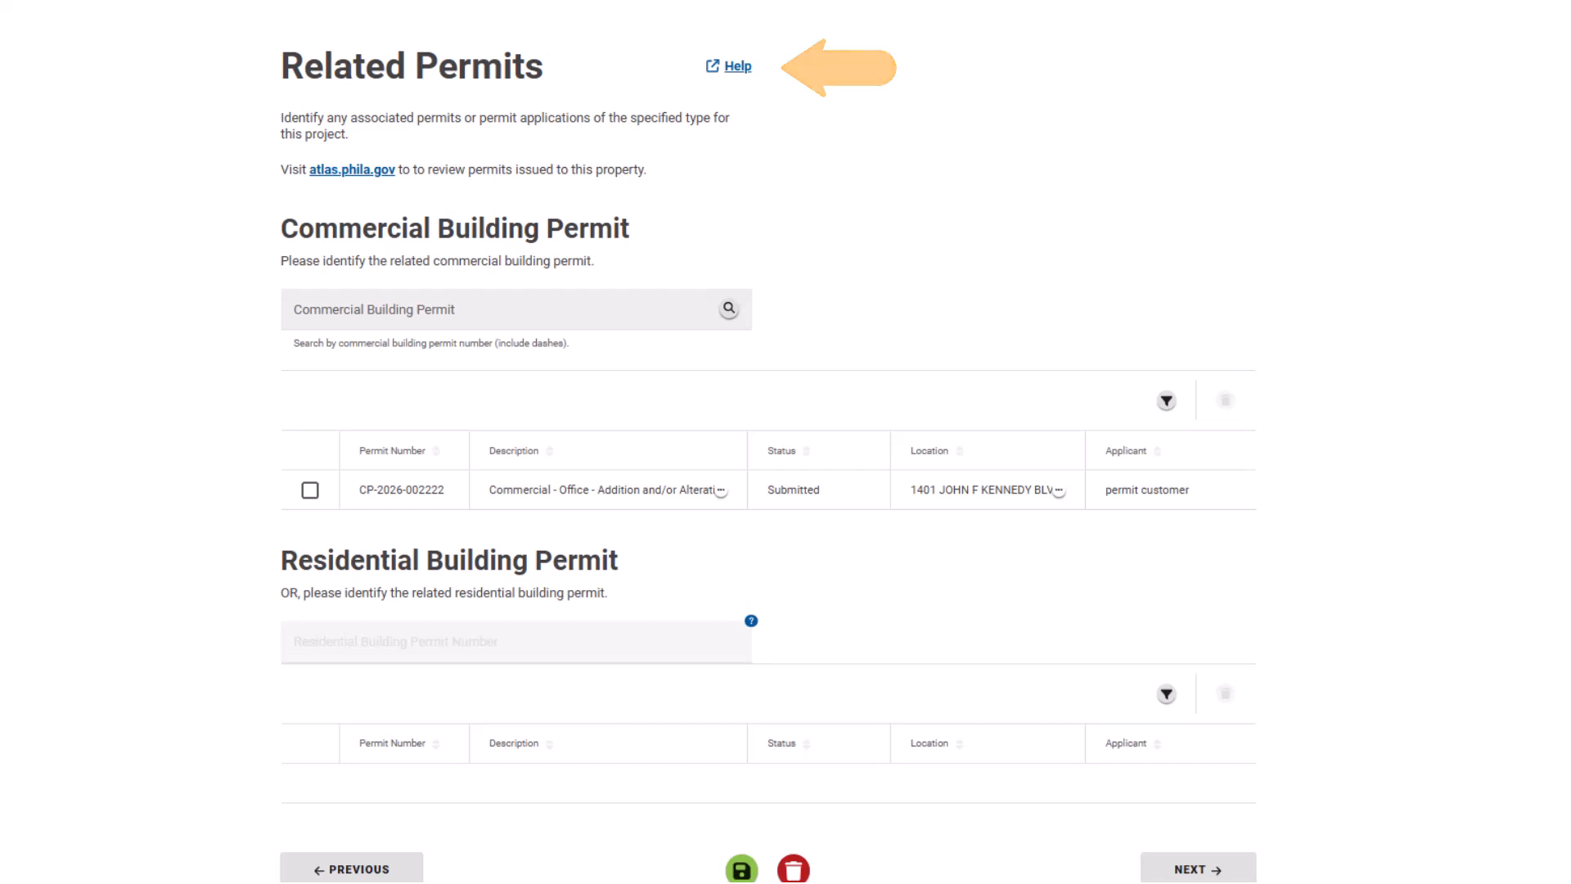
scroll(769, 456, down, 2)
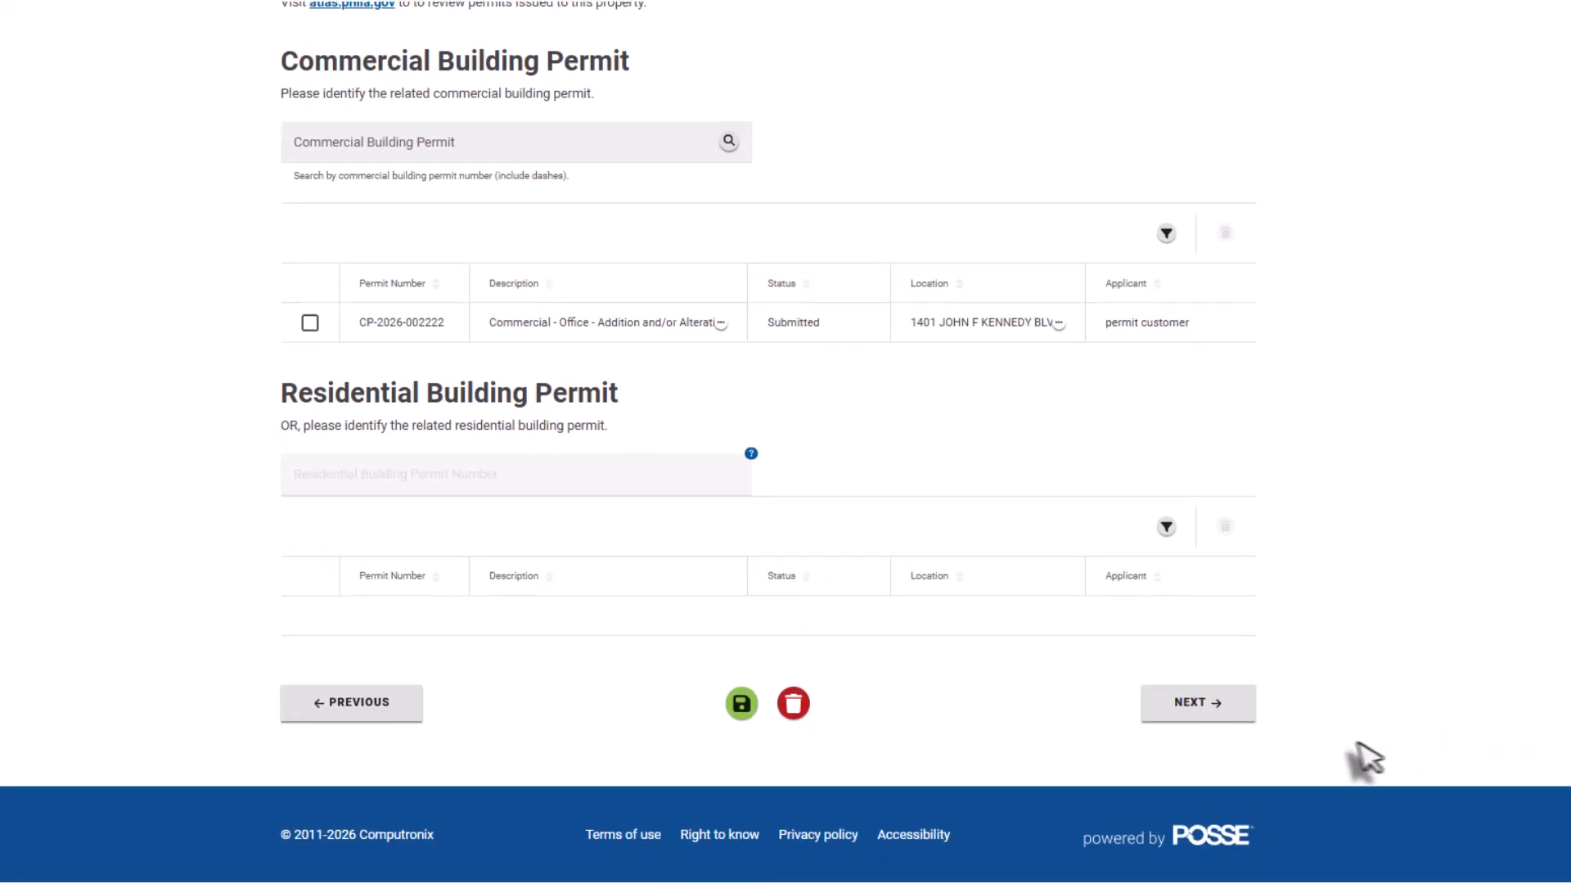
On the Contractors step, search for 'Permit Customer' and select it as the electrical contractor.
click(1219, 722)
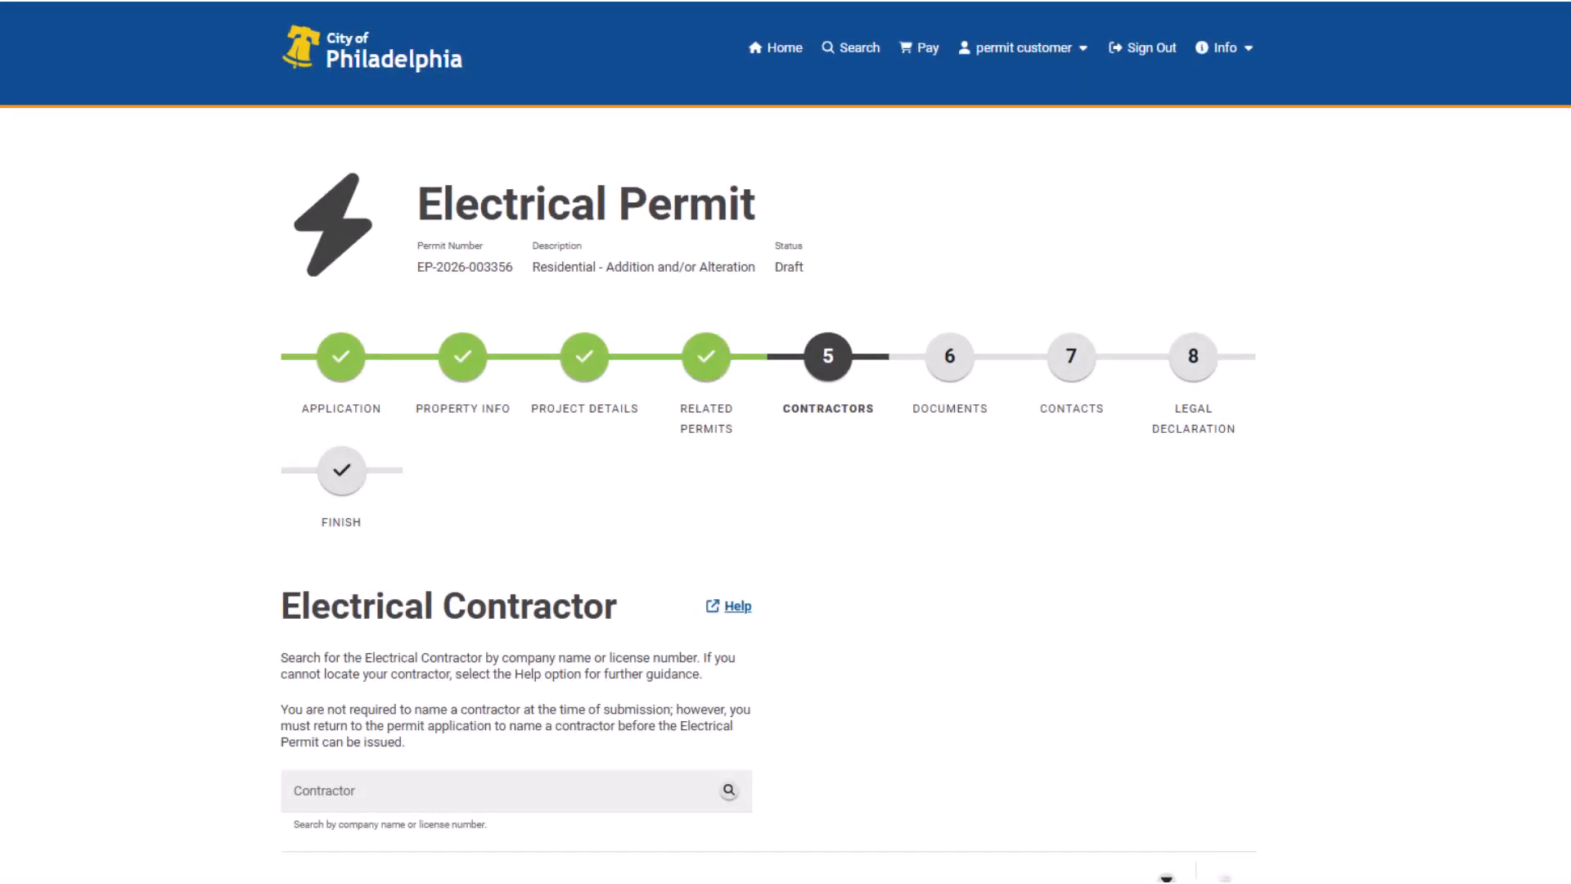
scroll(839, 508, down, 4)
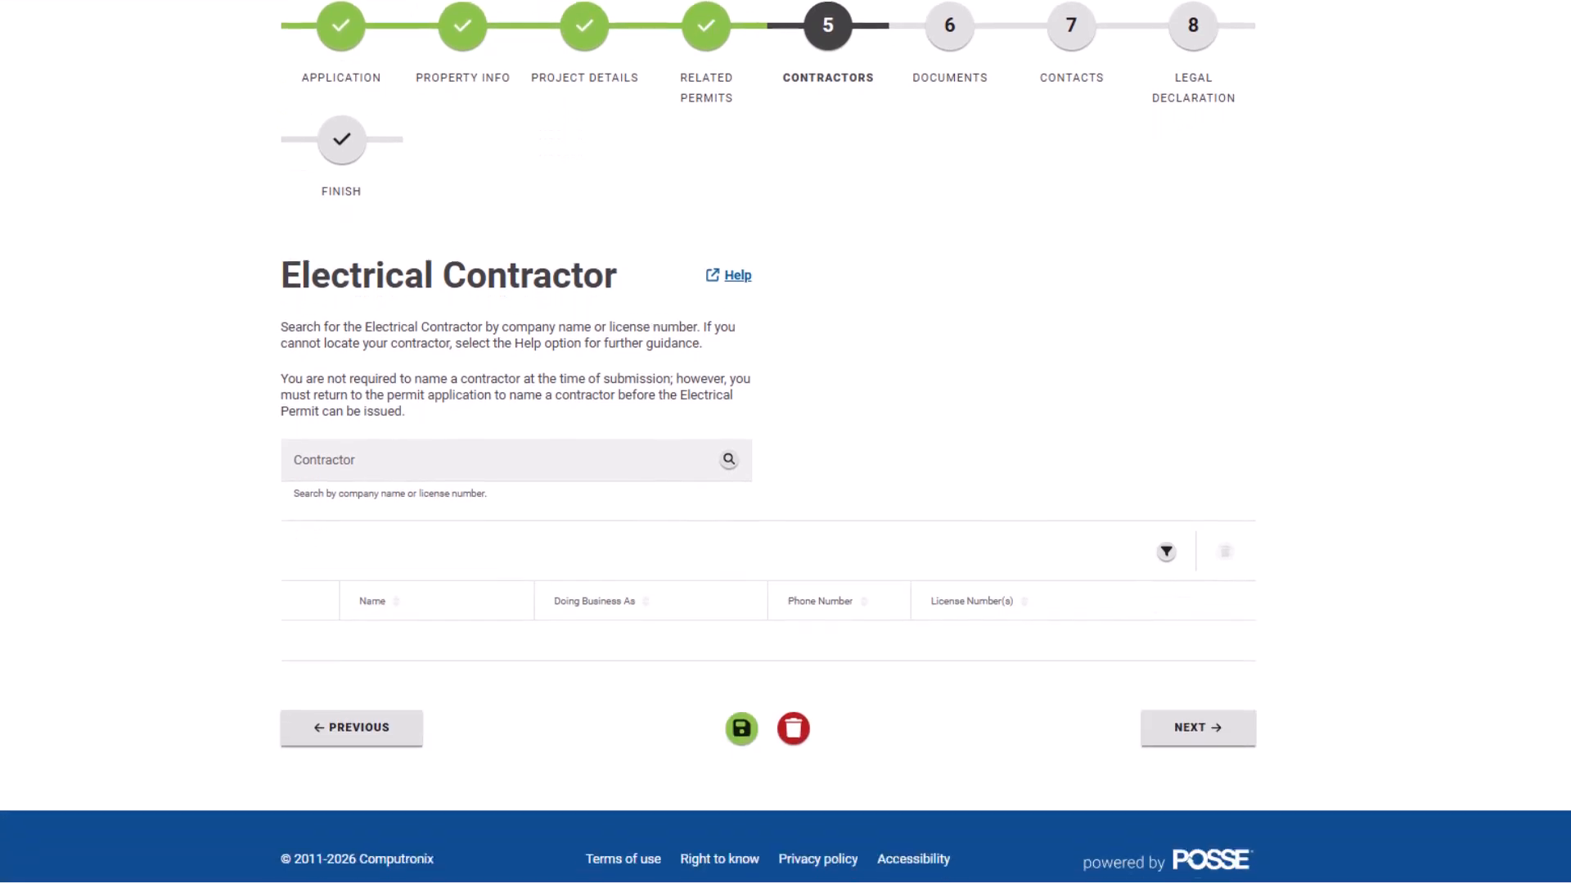
click(668, 449)
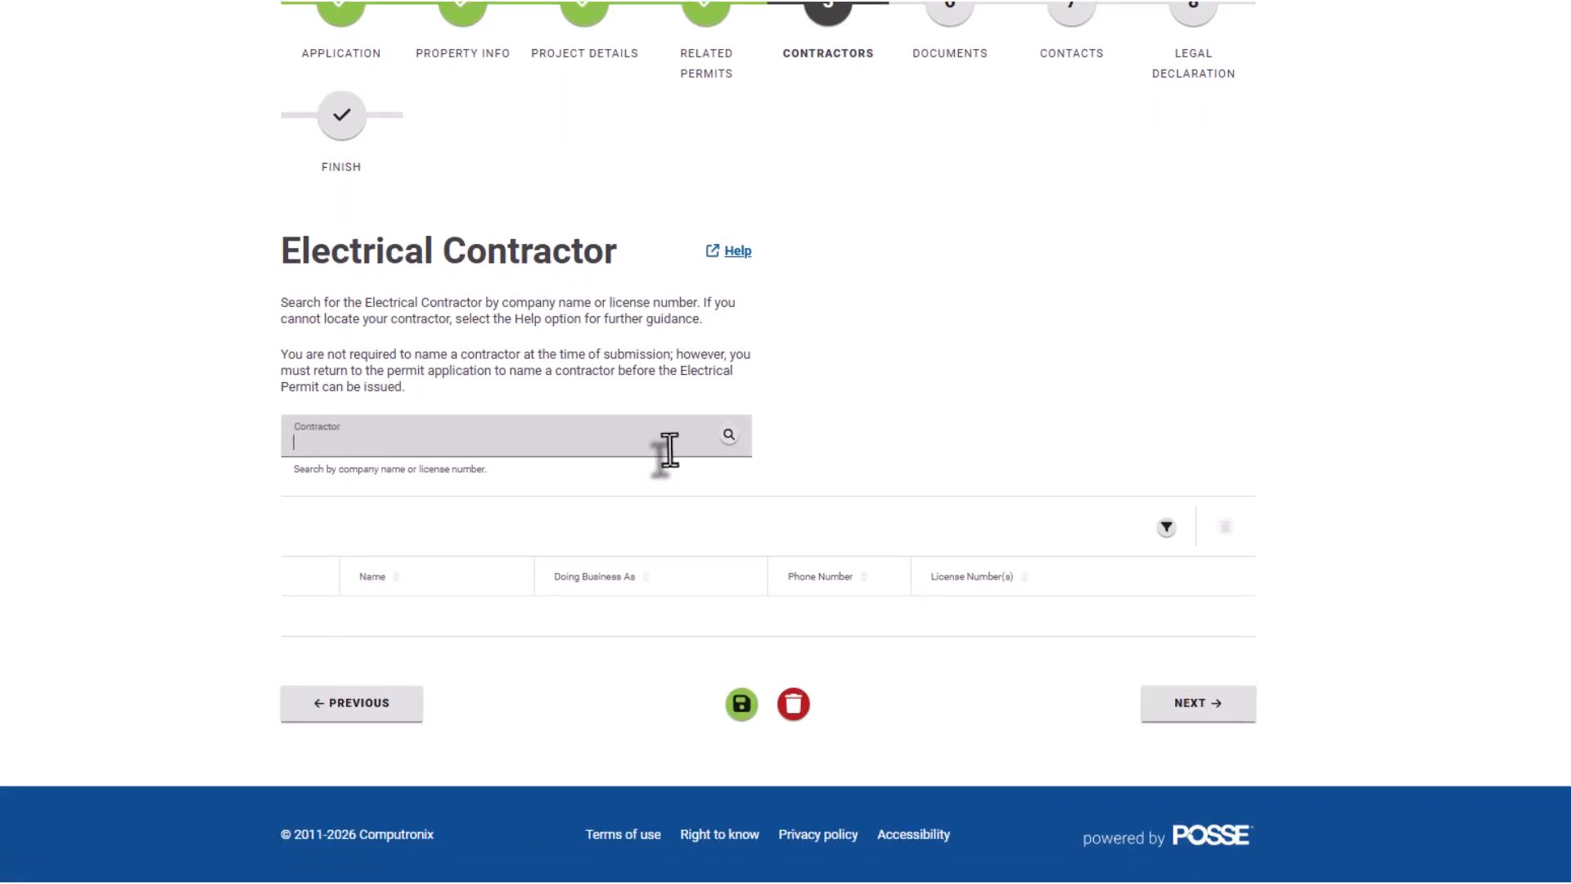
text(Permit Customer)
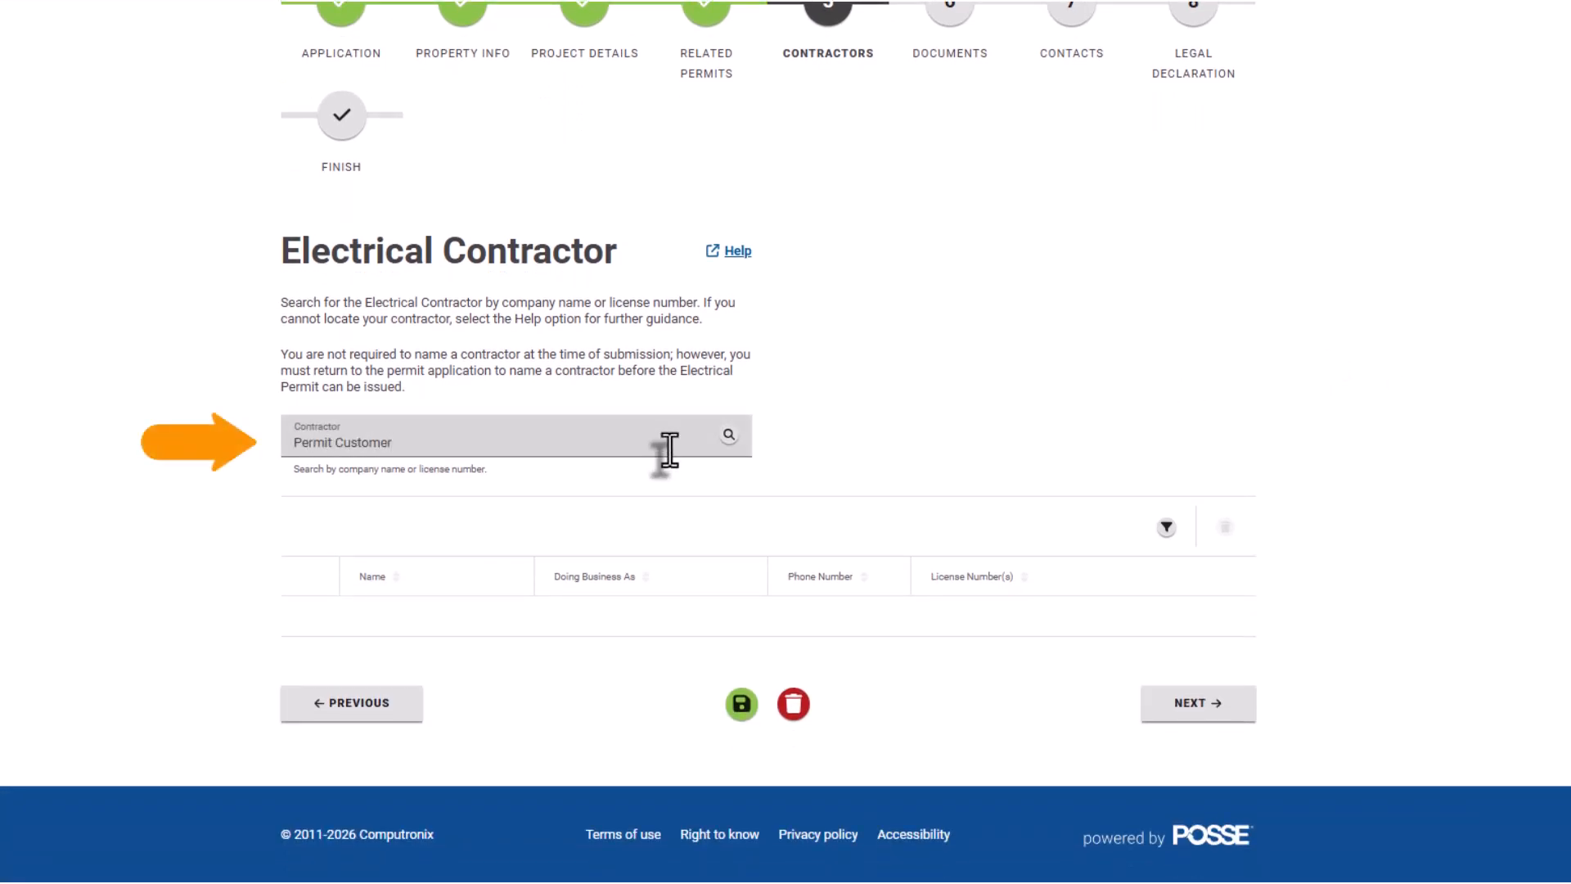
click(729, 435)
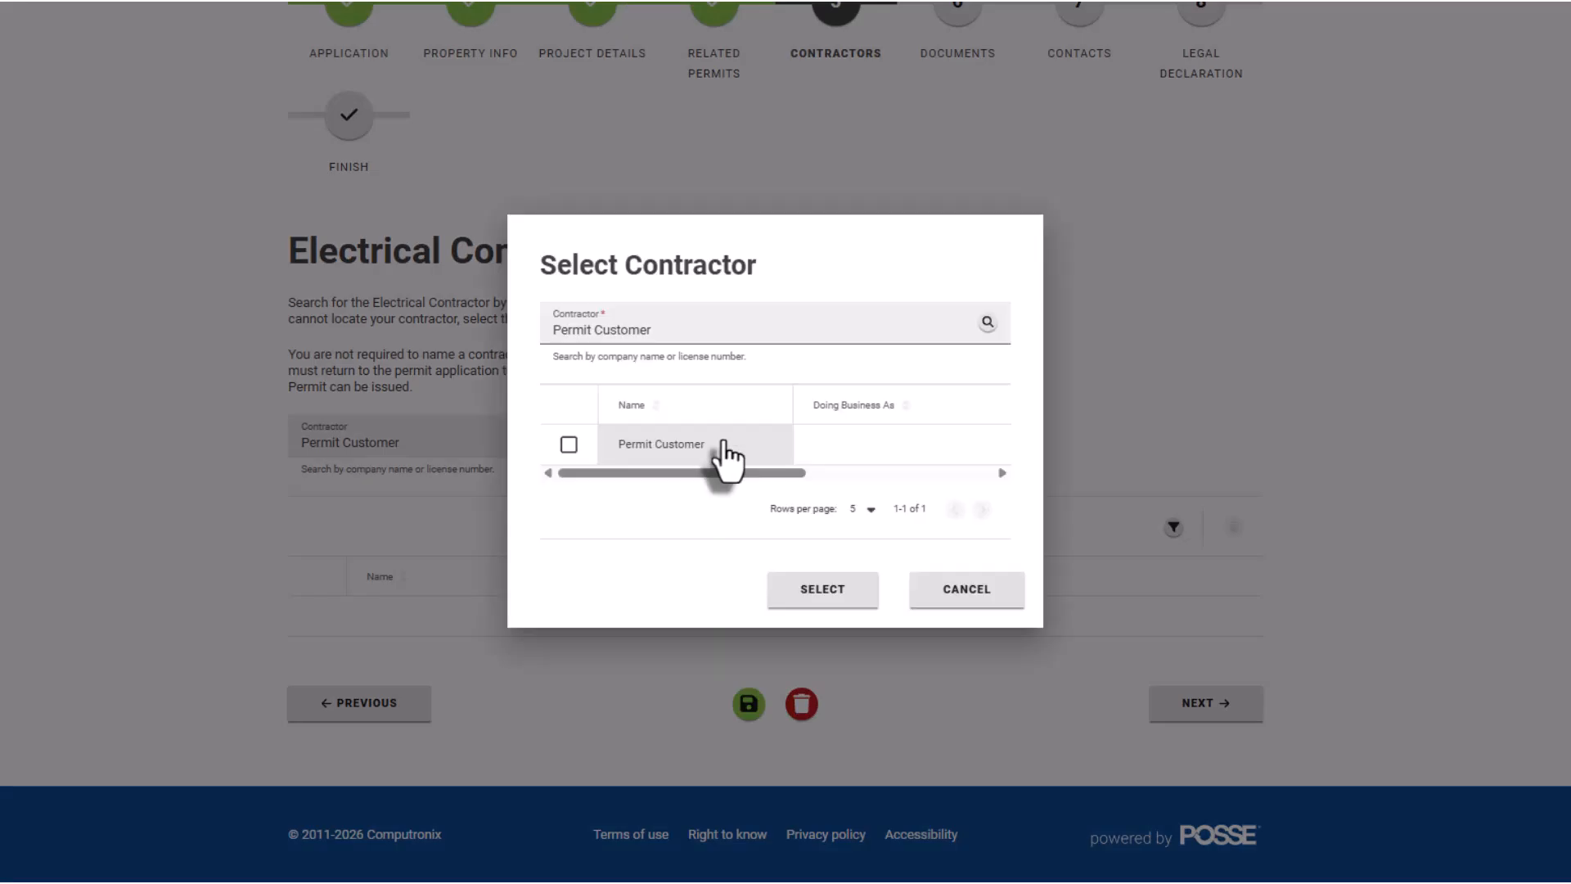
click(568, 444)
click(776, 591)
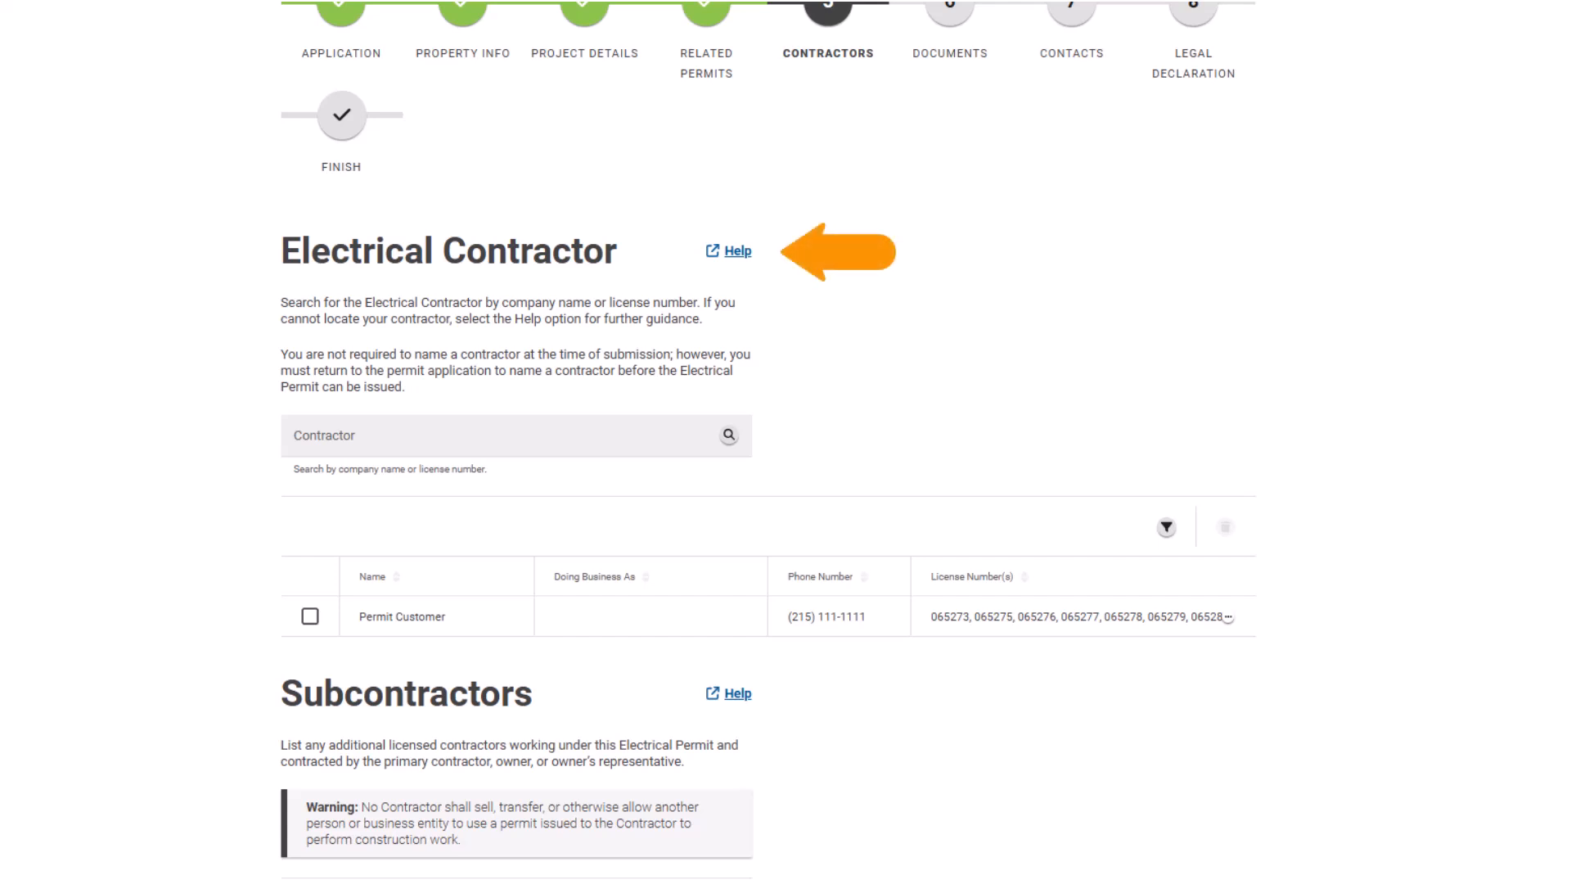
scroll(768, 442, down, 5)
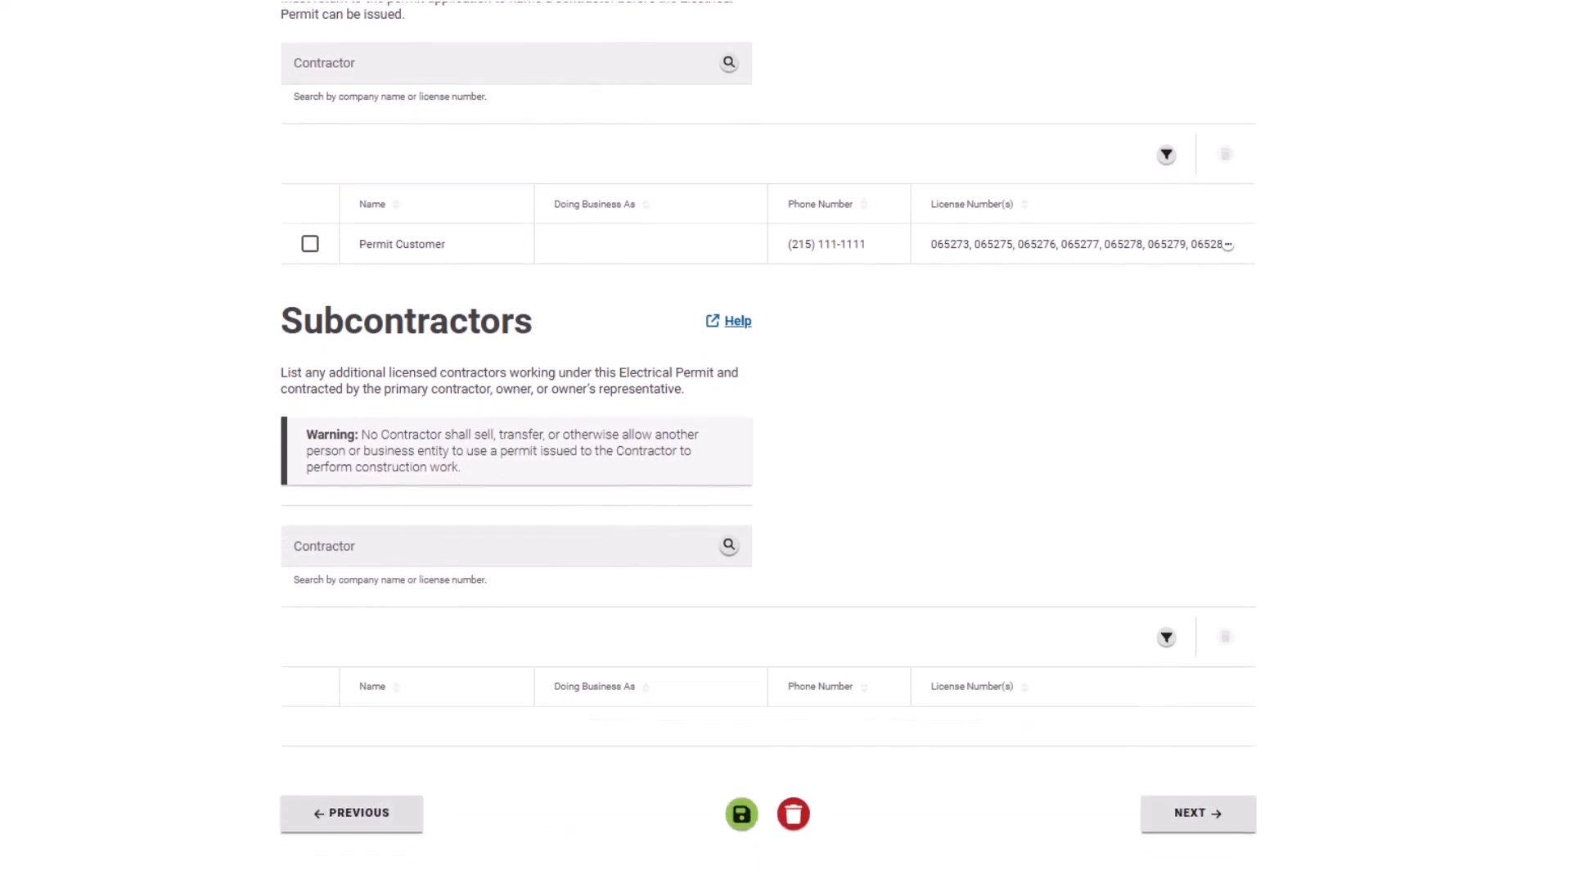
scroll(785, 442, down, 2)
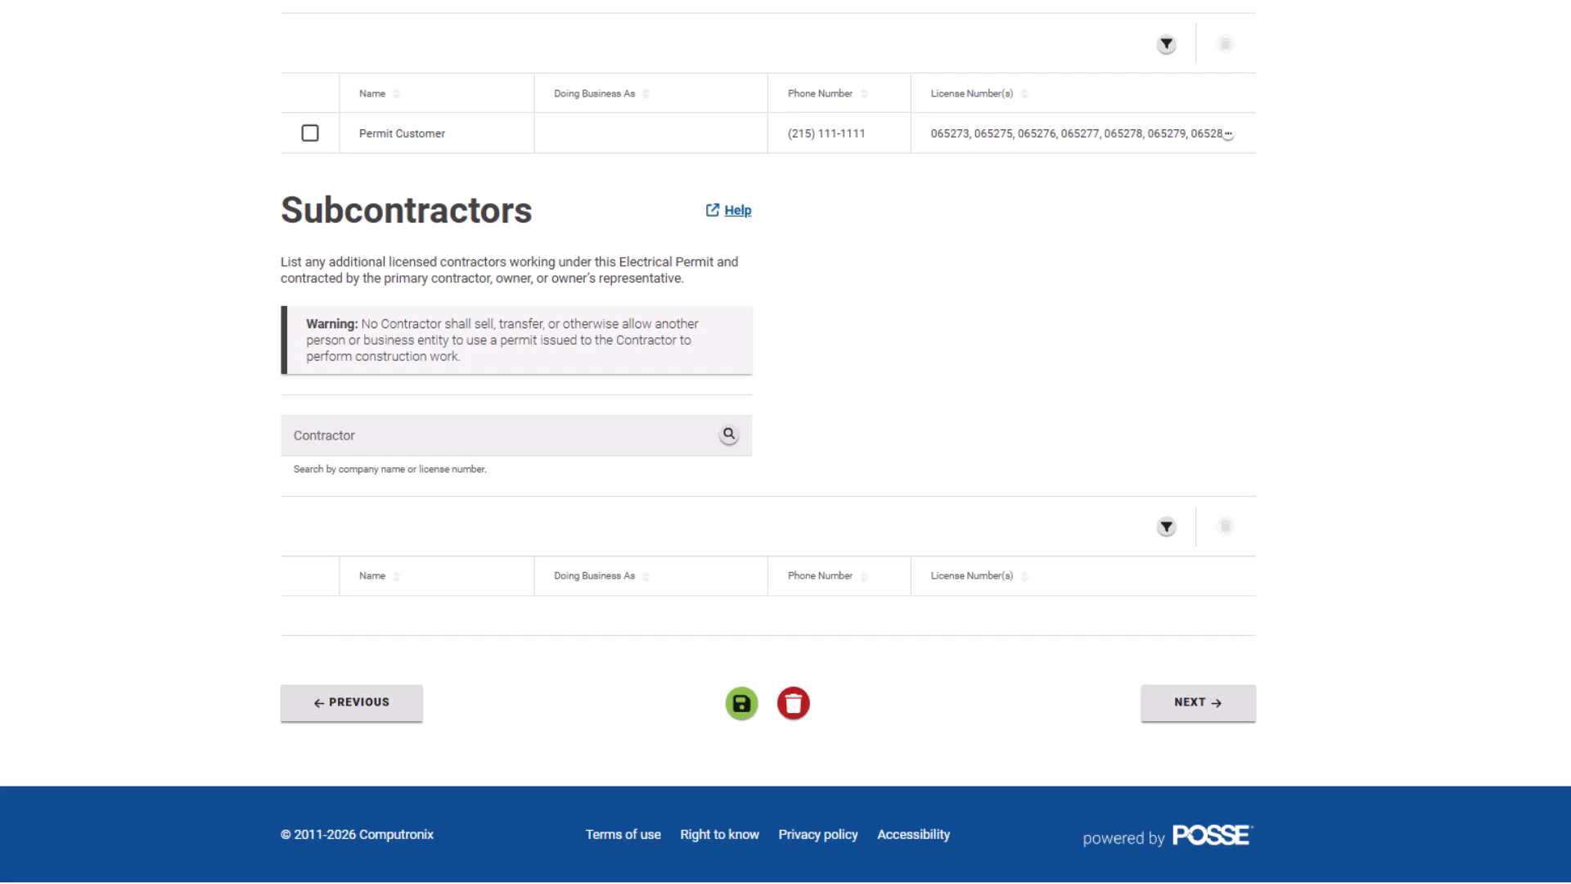
Advance to the Documents step and scroll down to the Uploaded Documents section.
click(1245, 712)
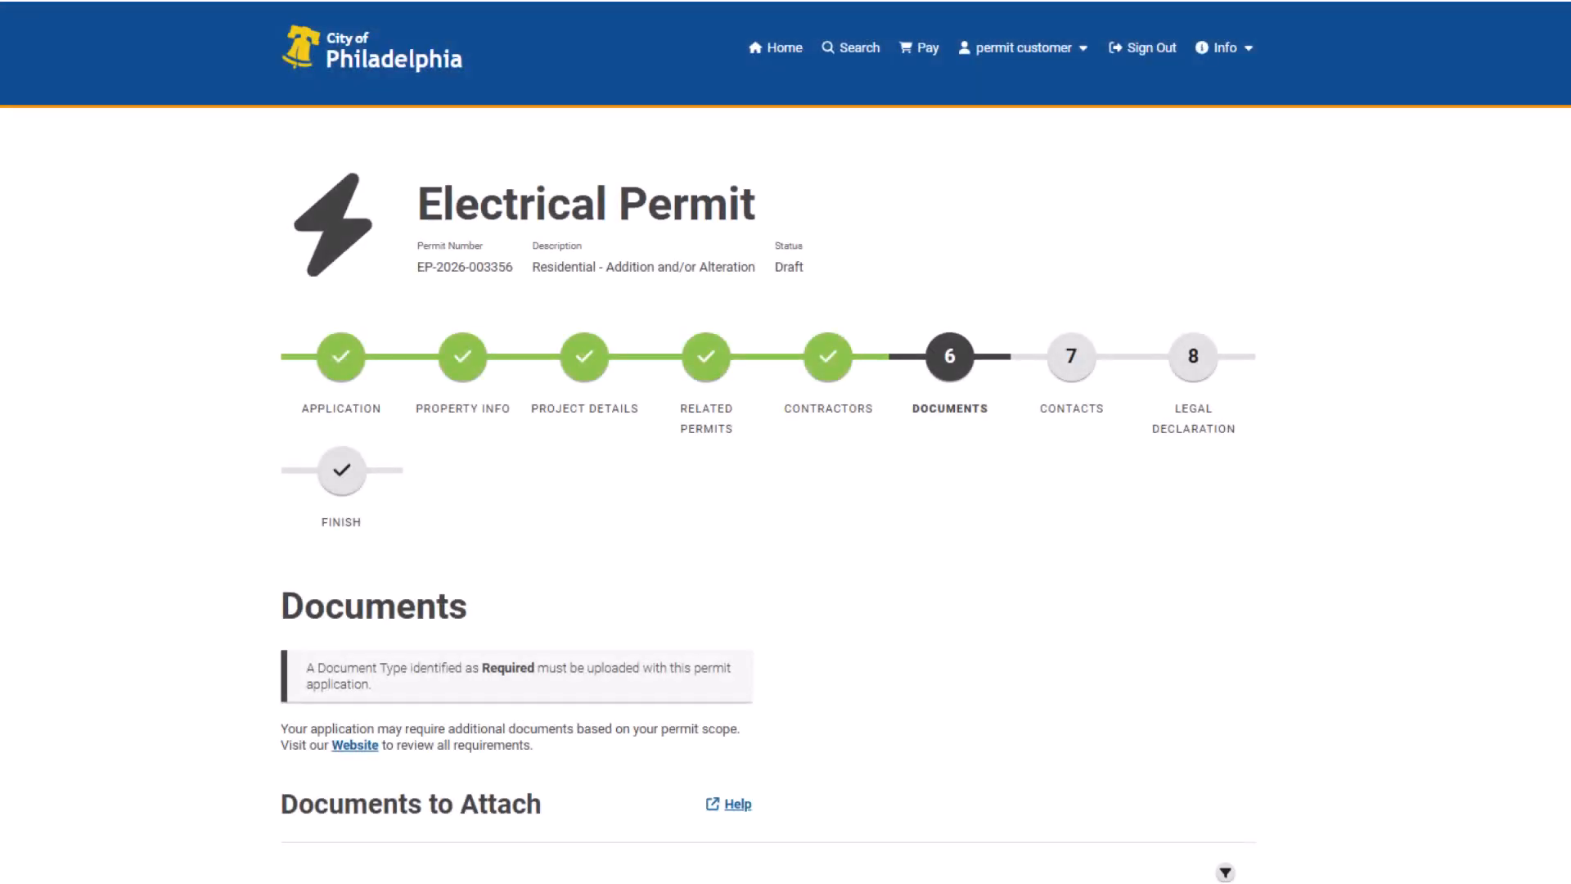
scroll(786, 441, down, 7)
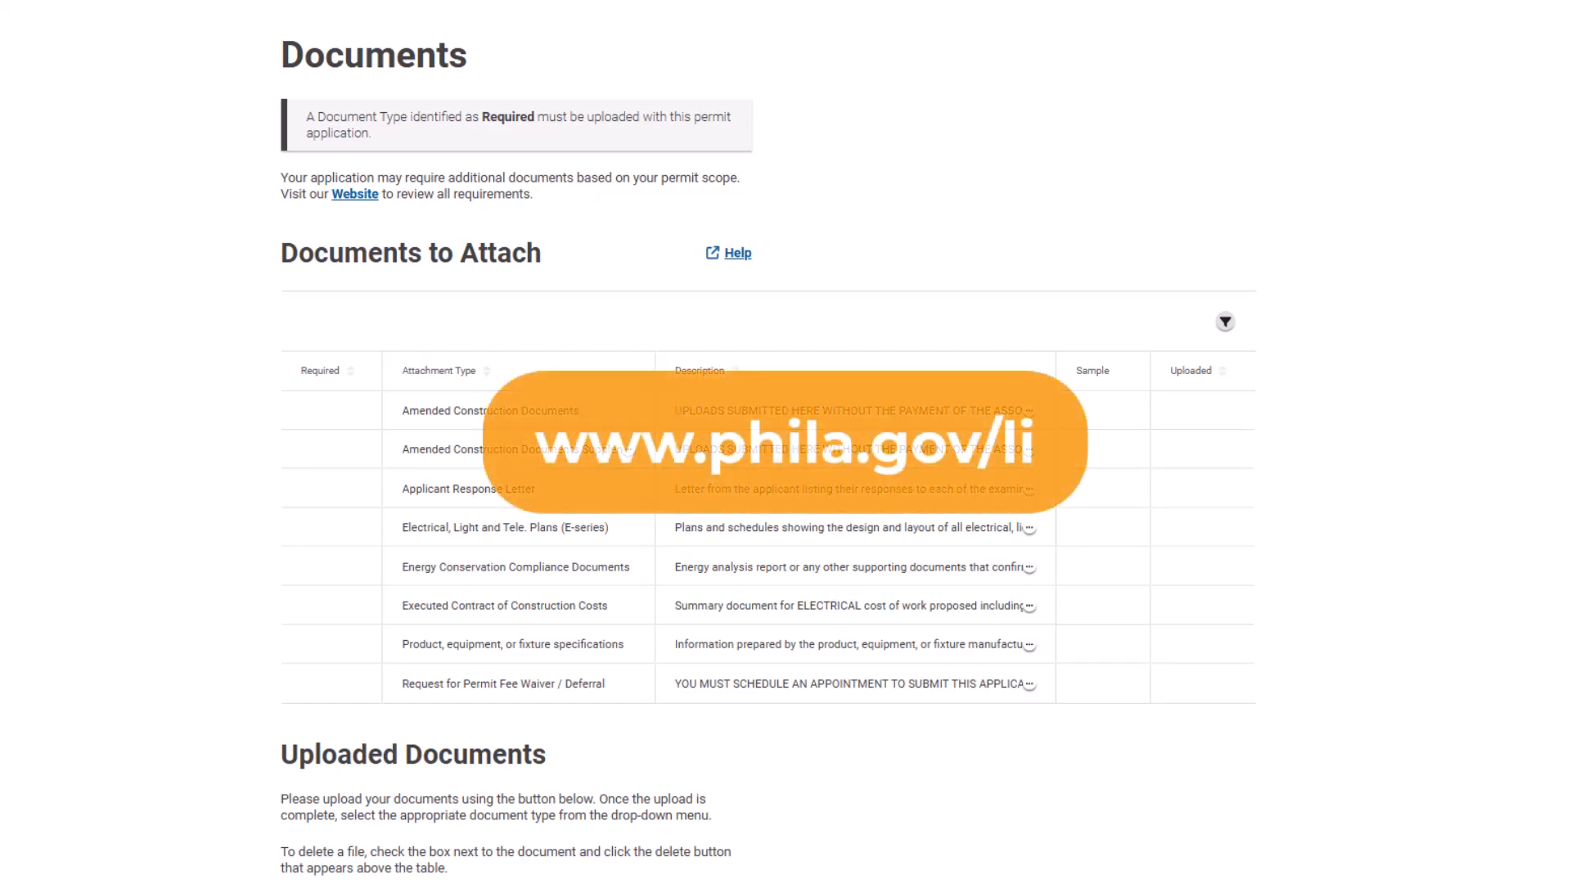
scroll(768, 442, down, 2)
scroll(768, 442, down, 6)
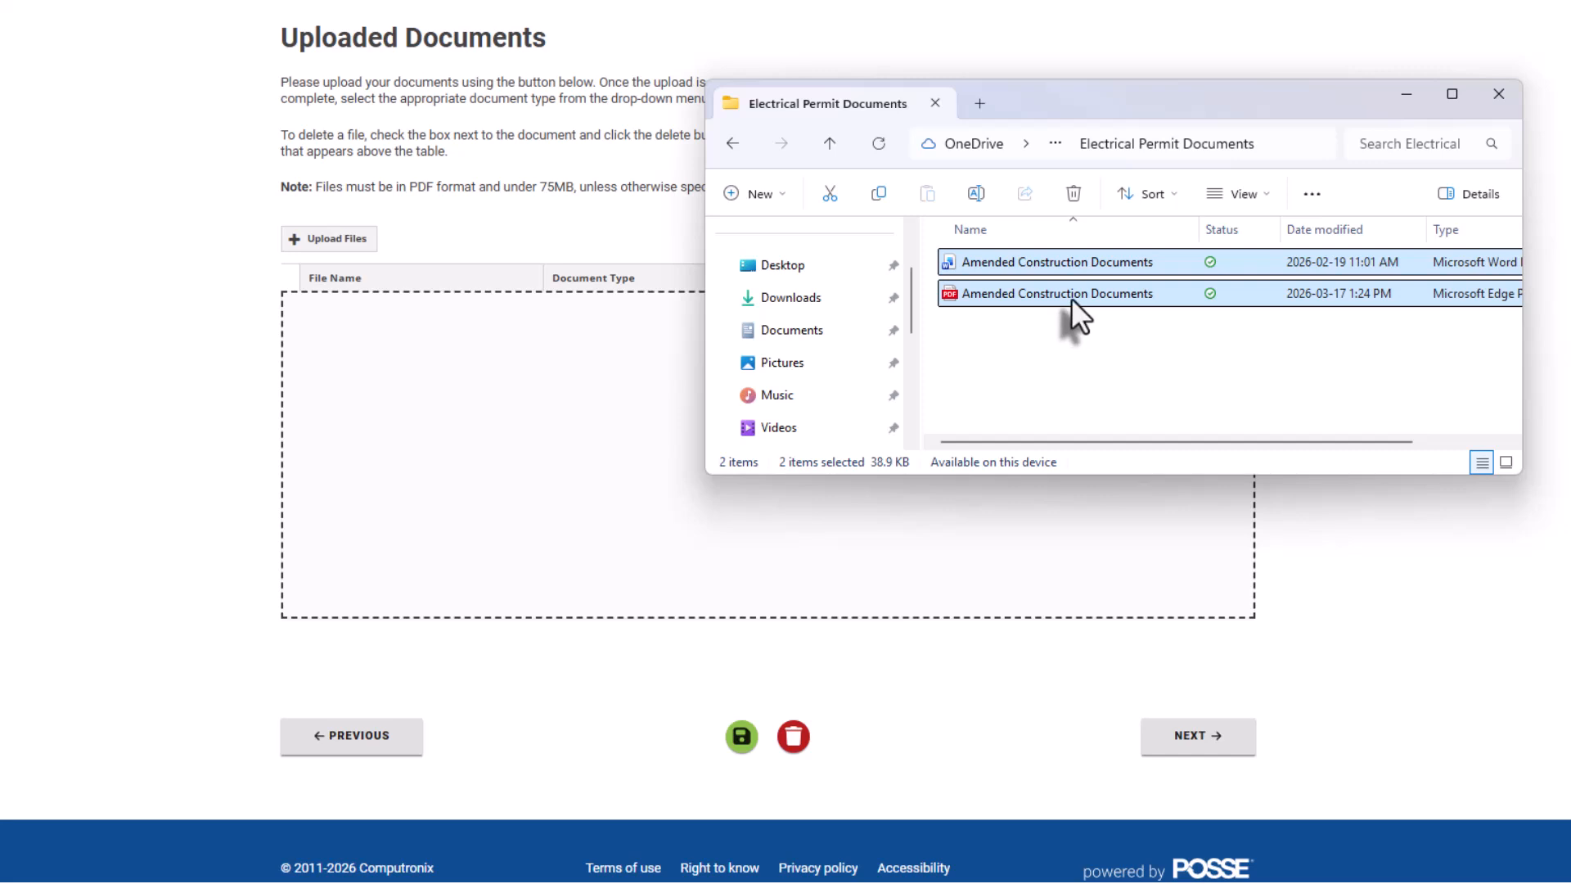
drag(1072, 298, 576, 444)
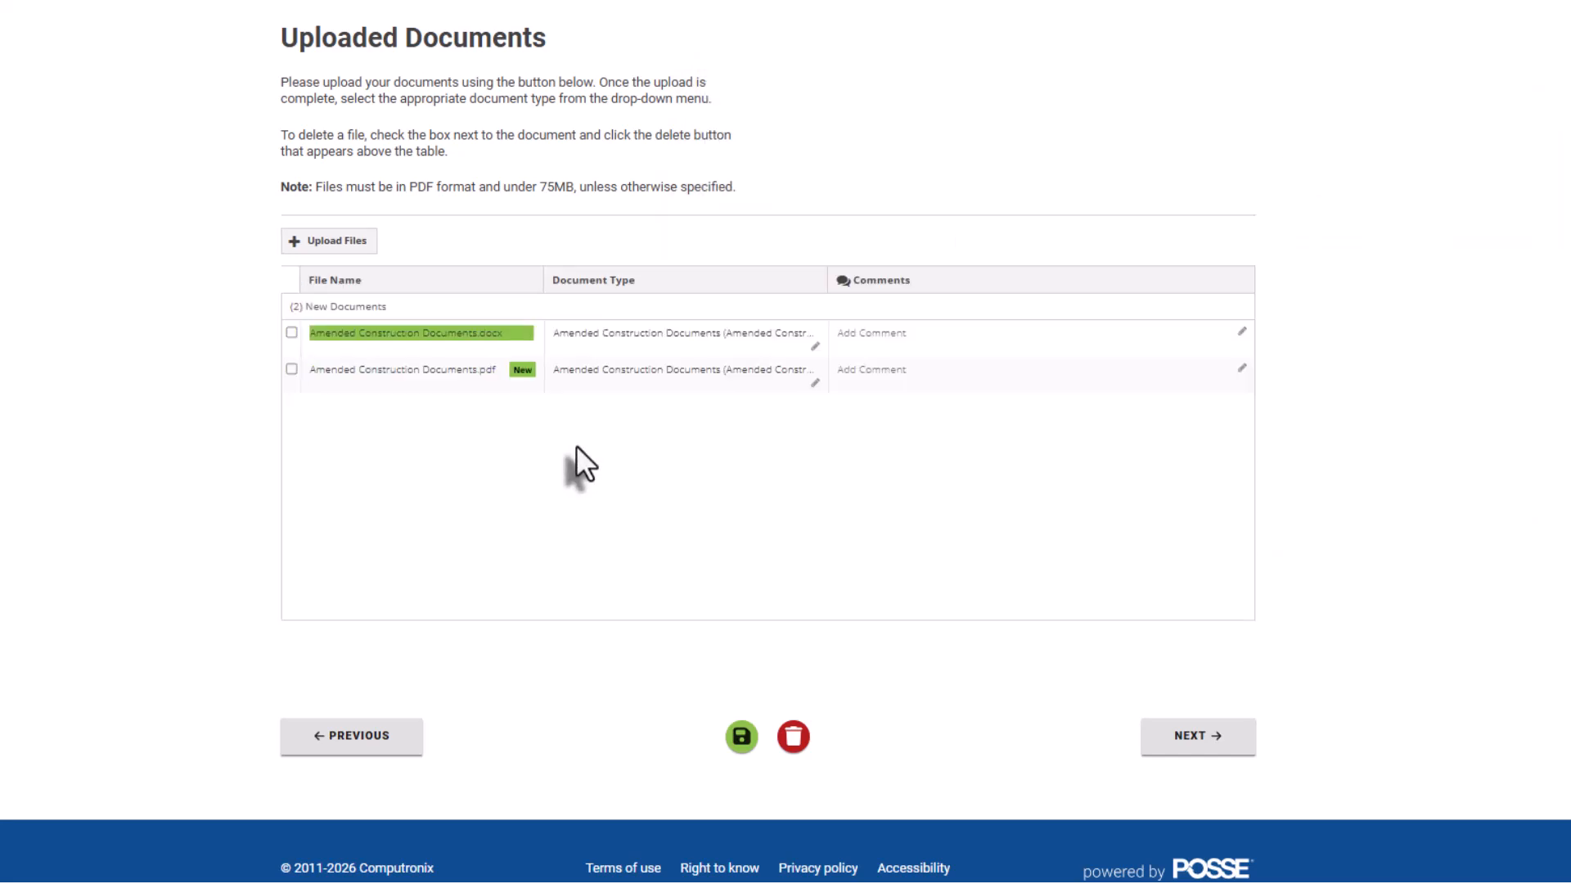
click(814, 380)
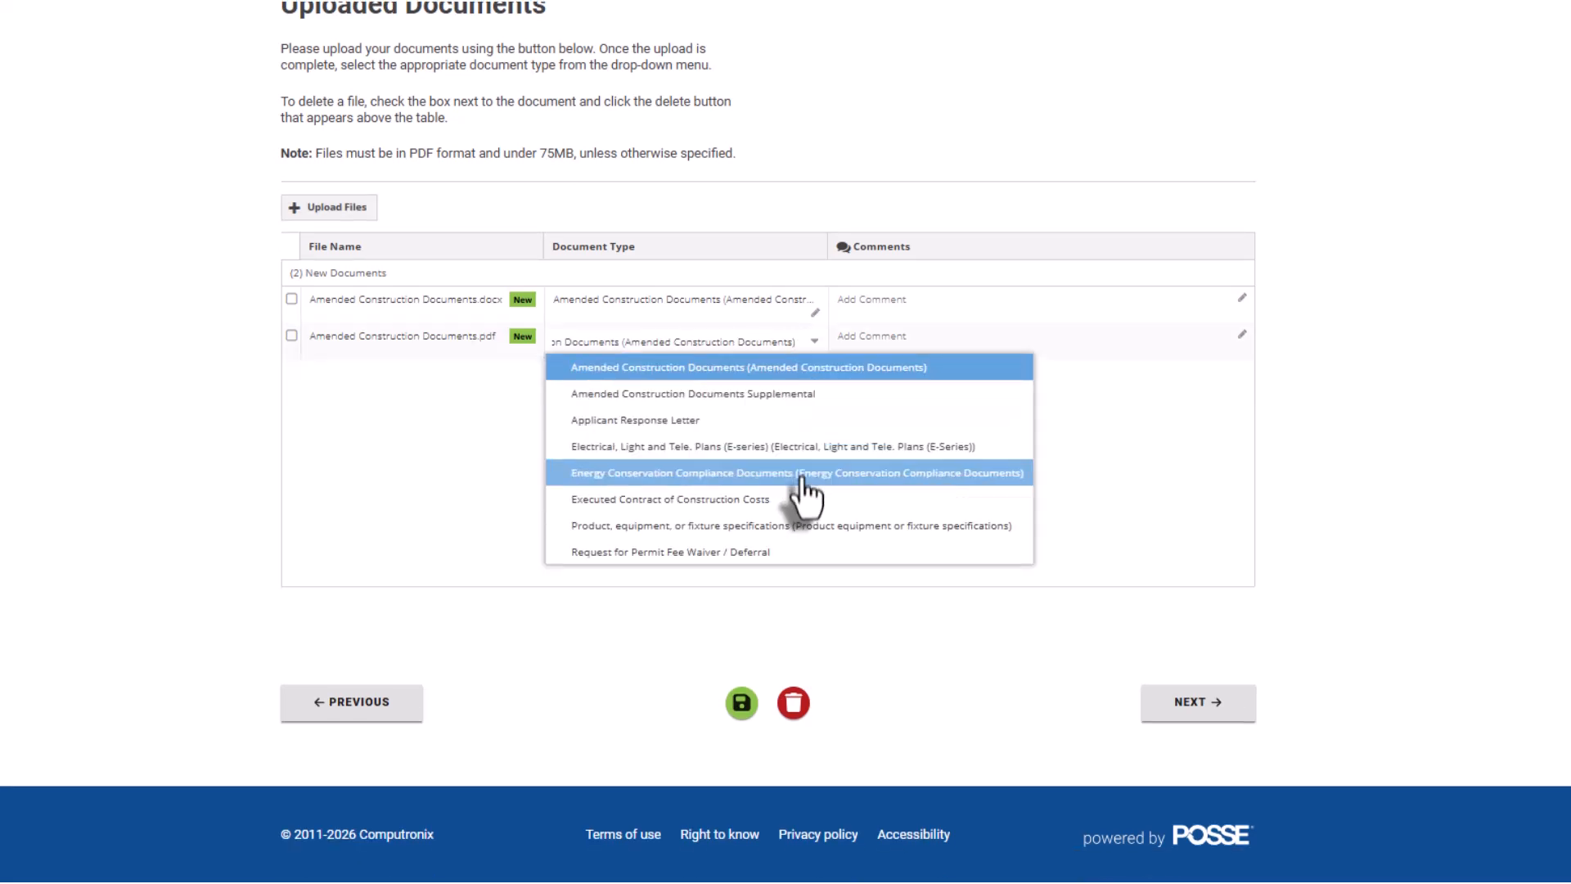
click(798, 378)
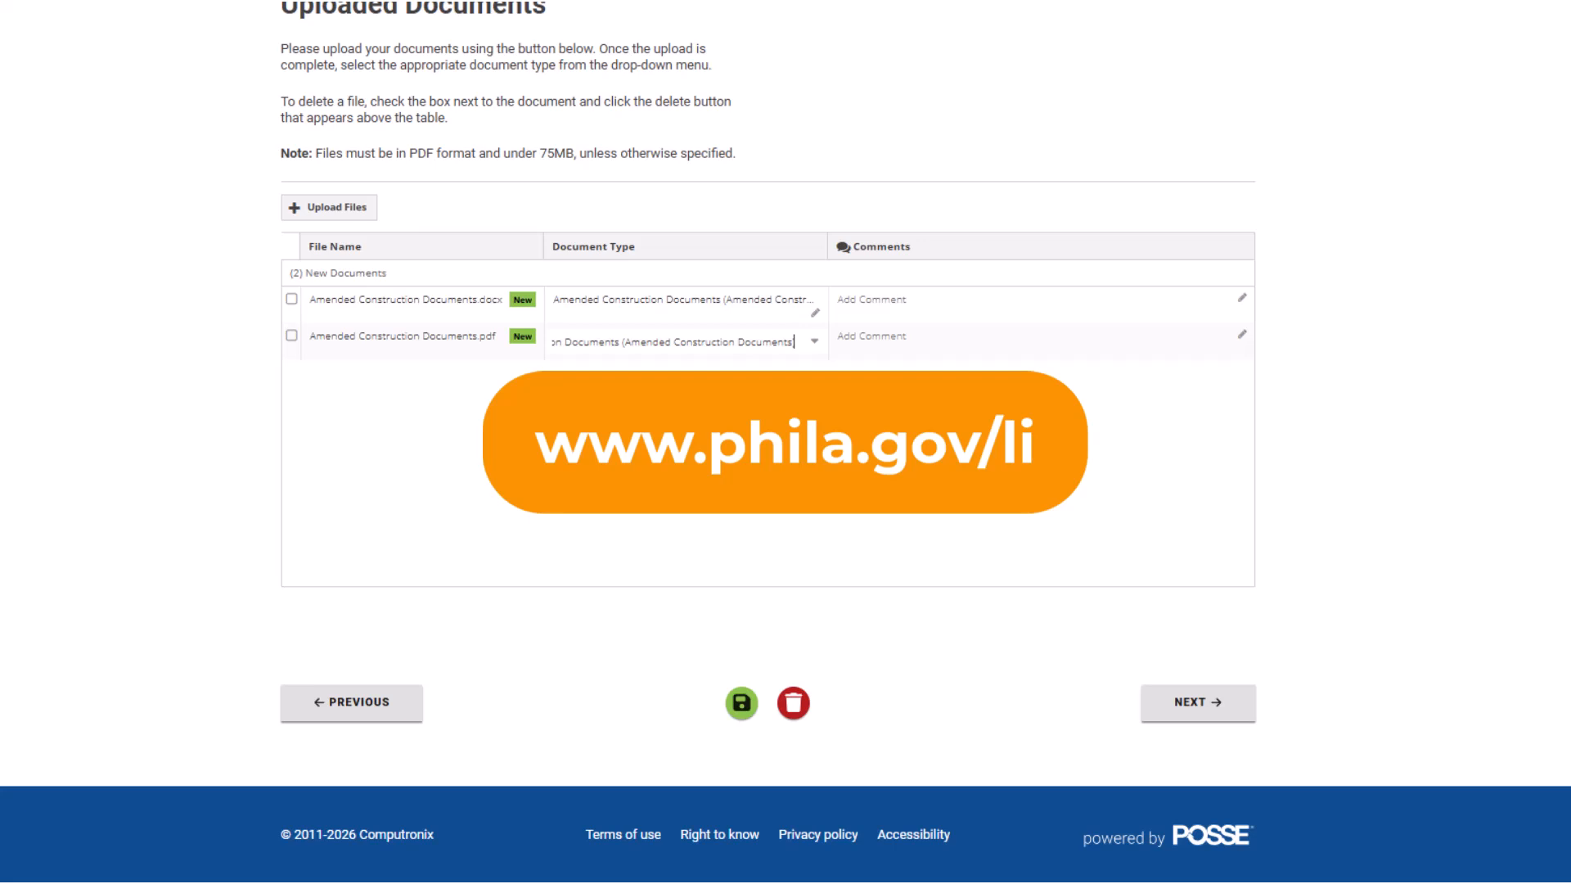
click(1149, 708)
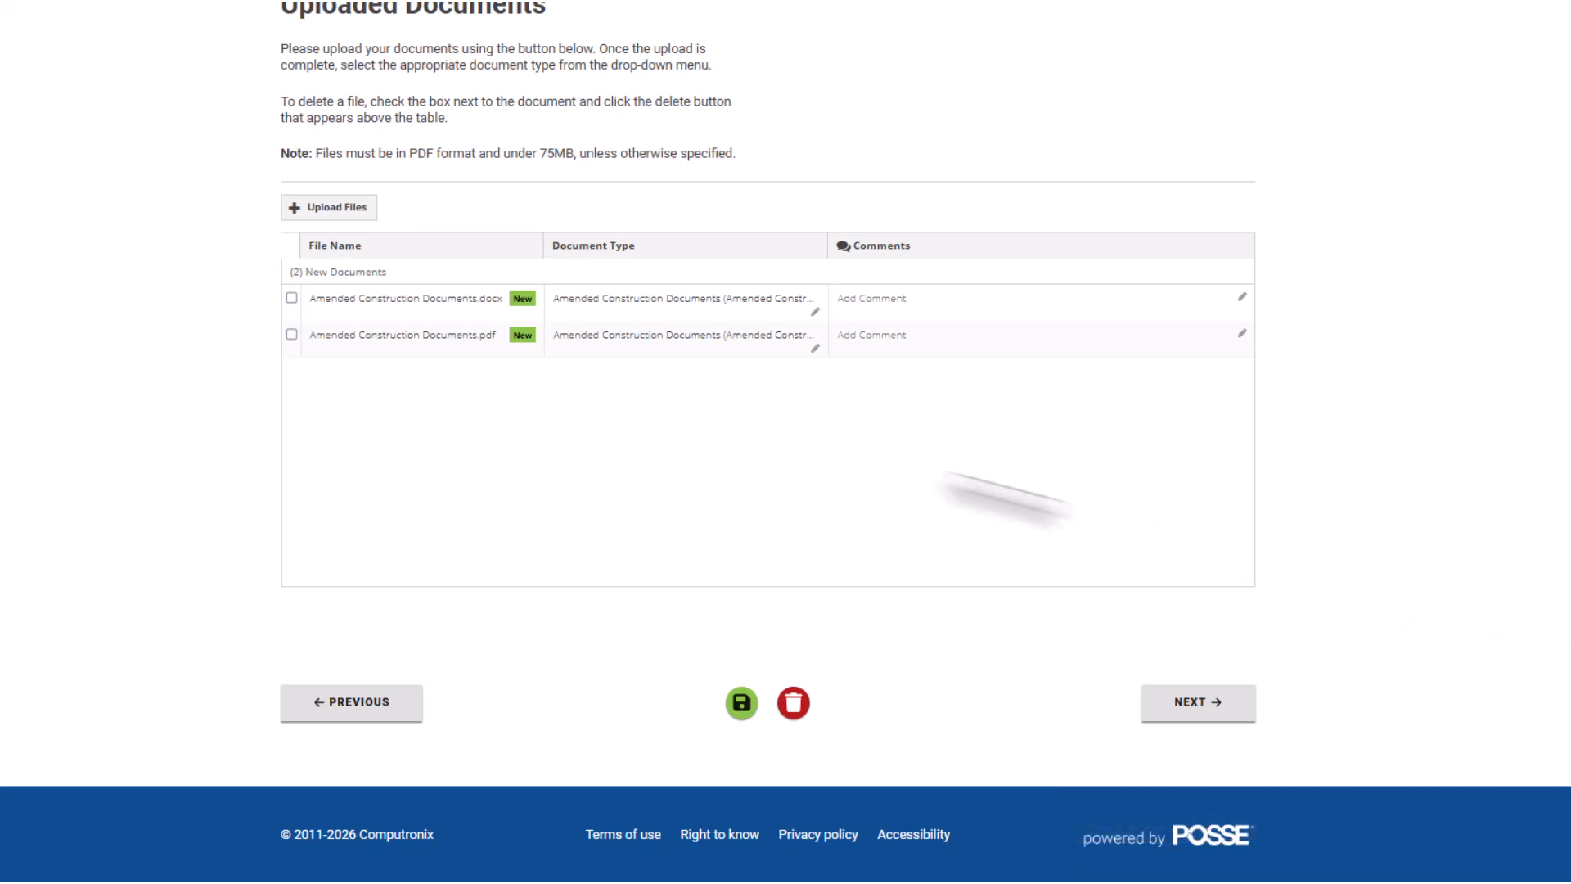
Delete the .docx upload, keeping only the PDF, and continue to Contacts.
click(292, 297)
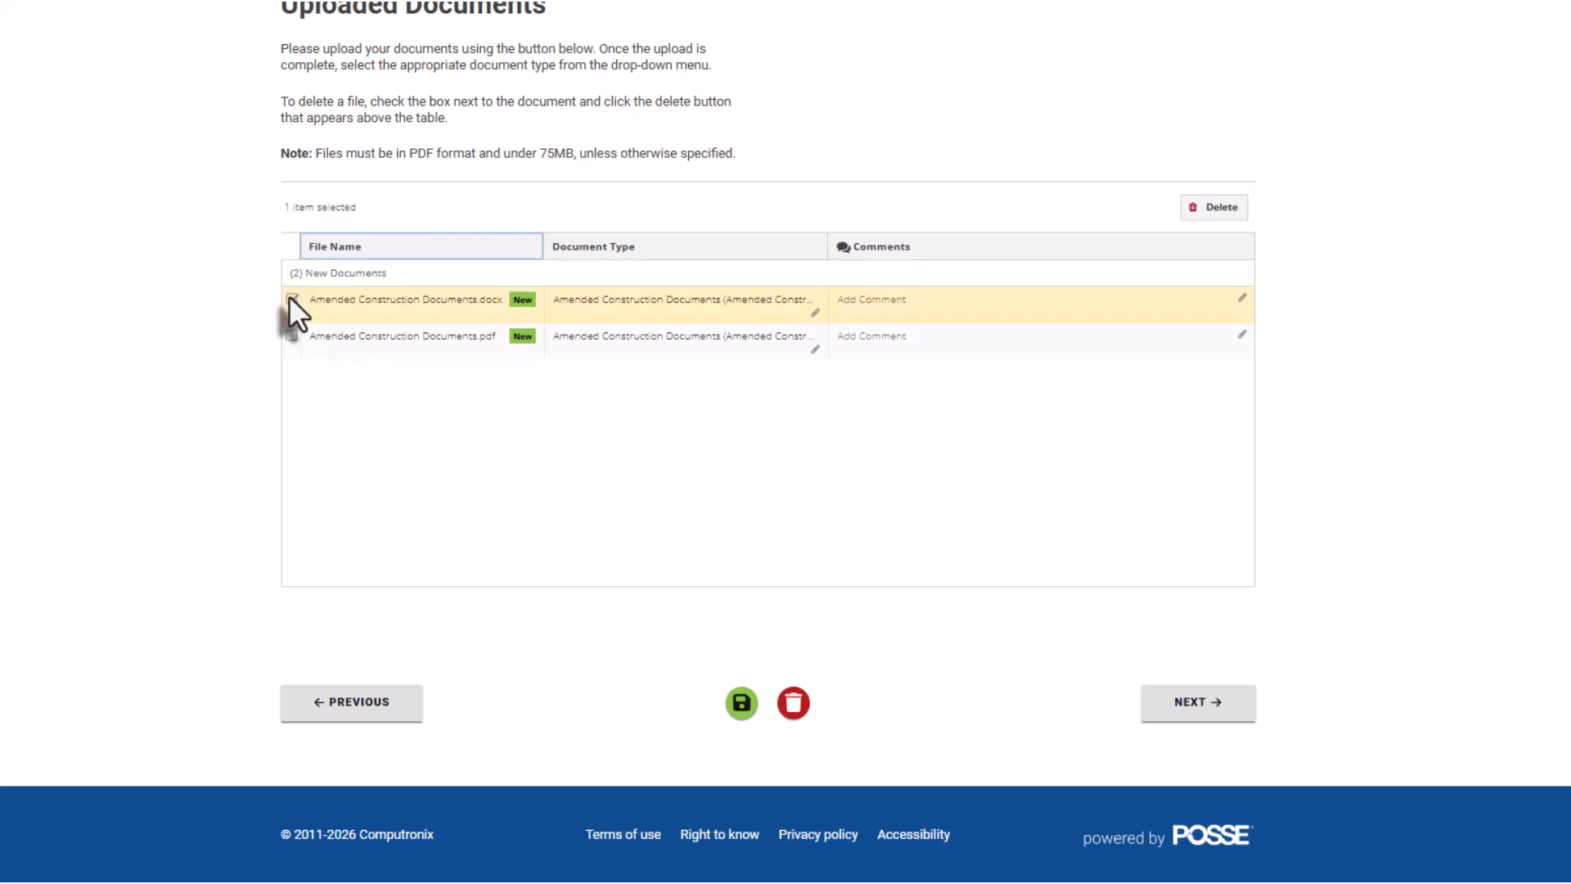
click(1211, 206)
click(1200, 708)
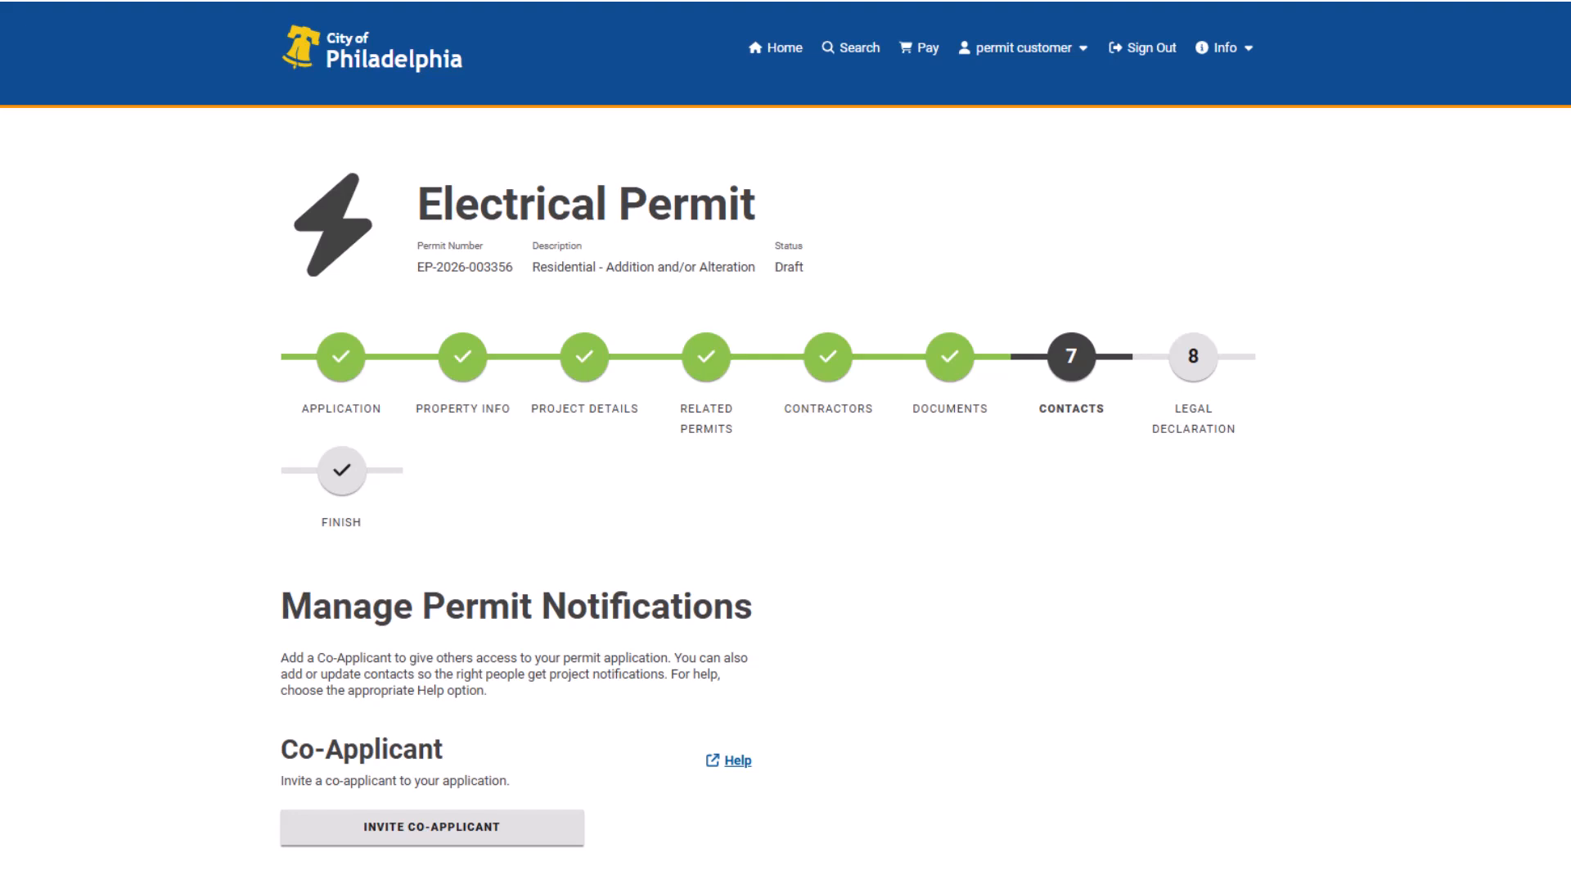
scroll(786, 442, down, 6)
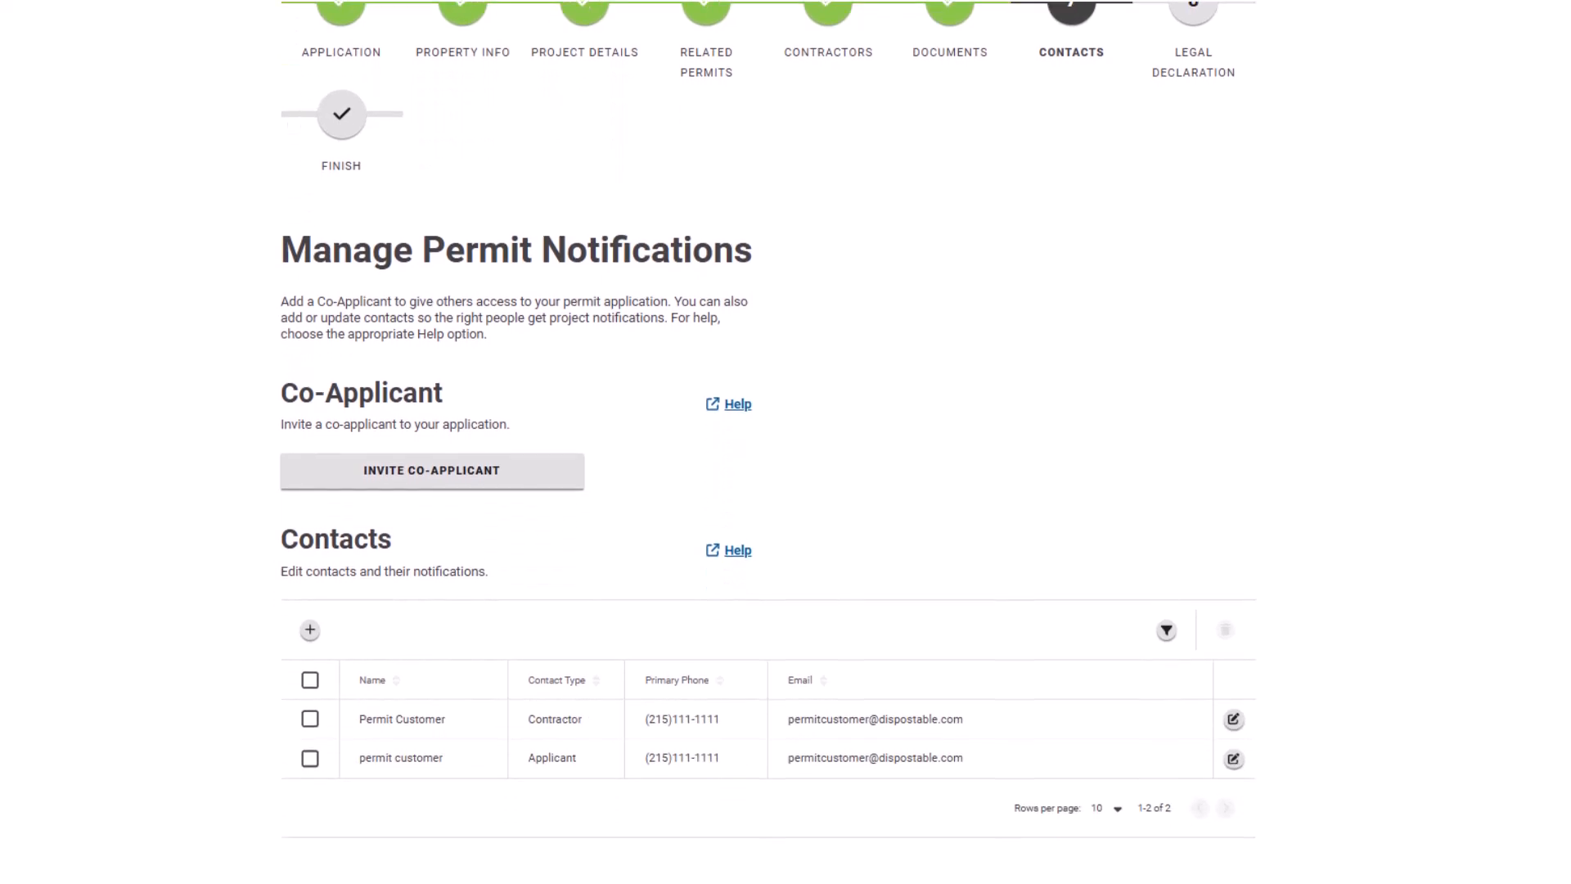
scroll(786, 442, down, 1)
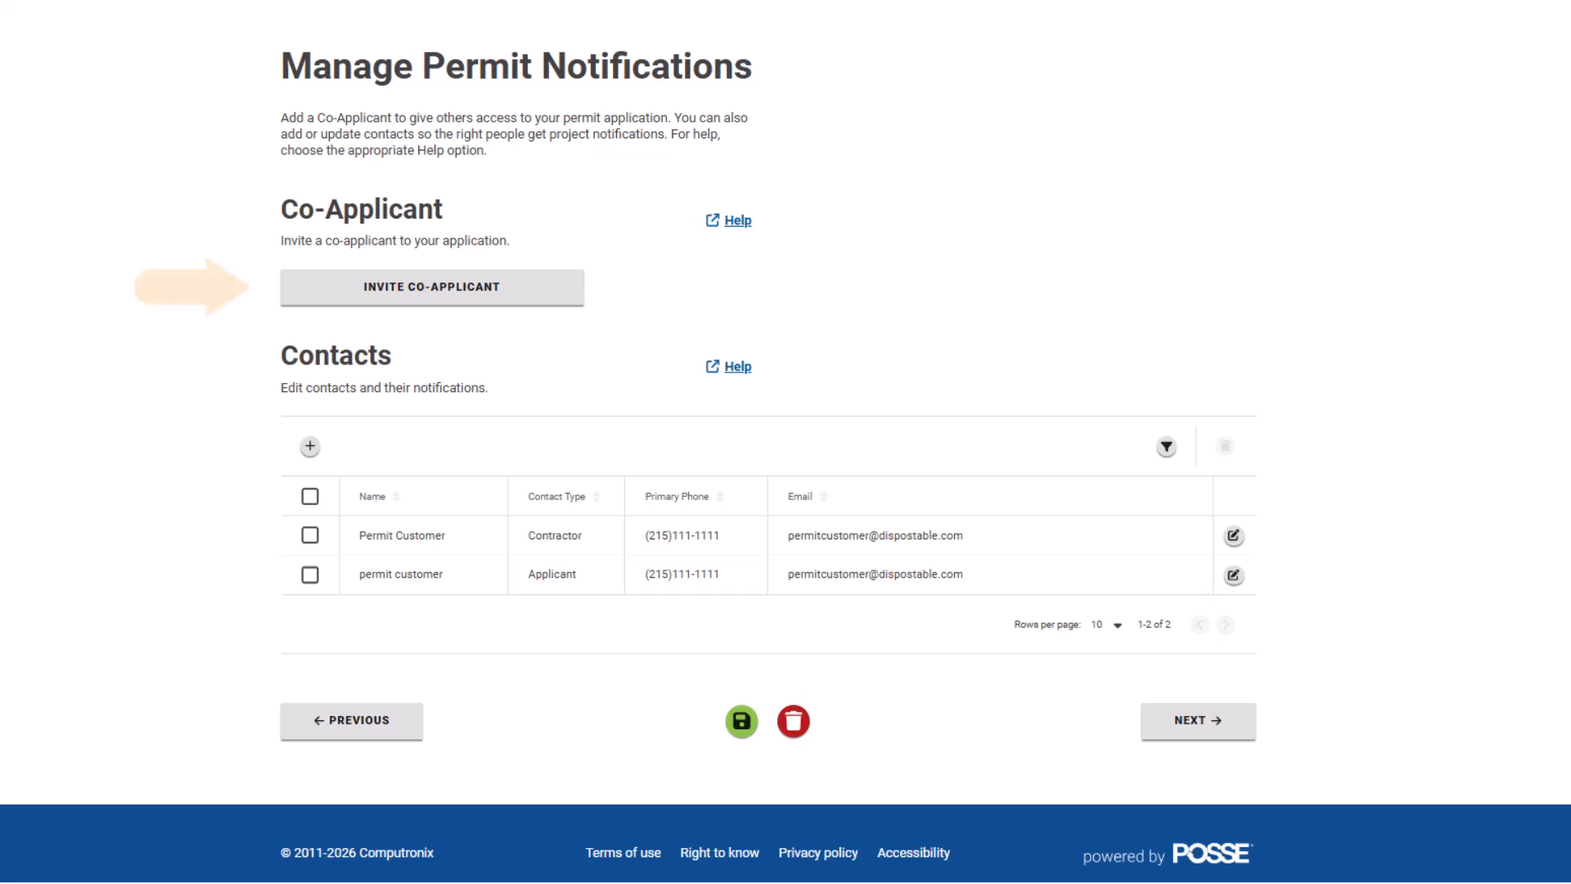
click(559, 305)
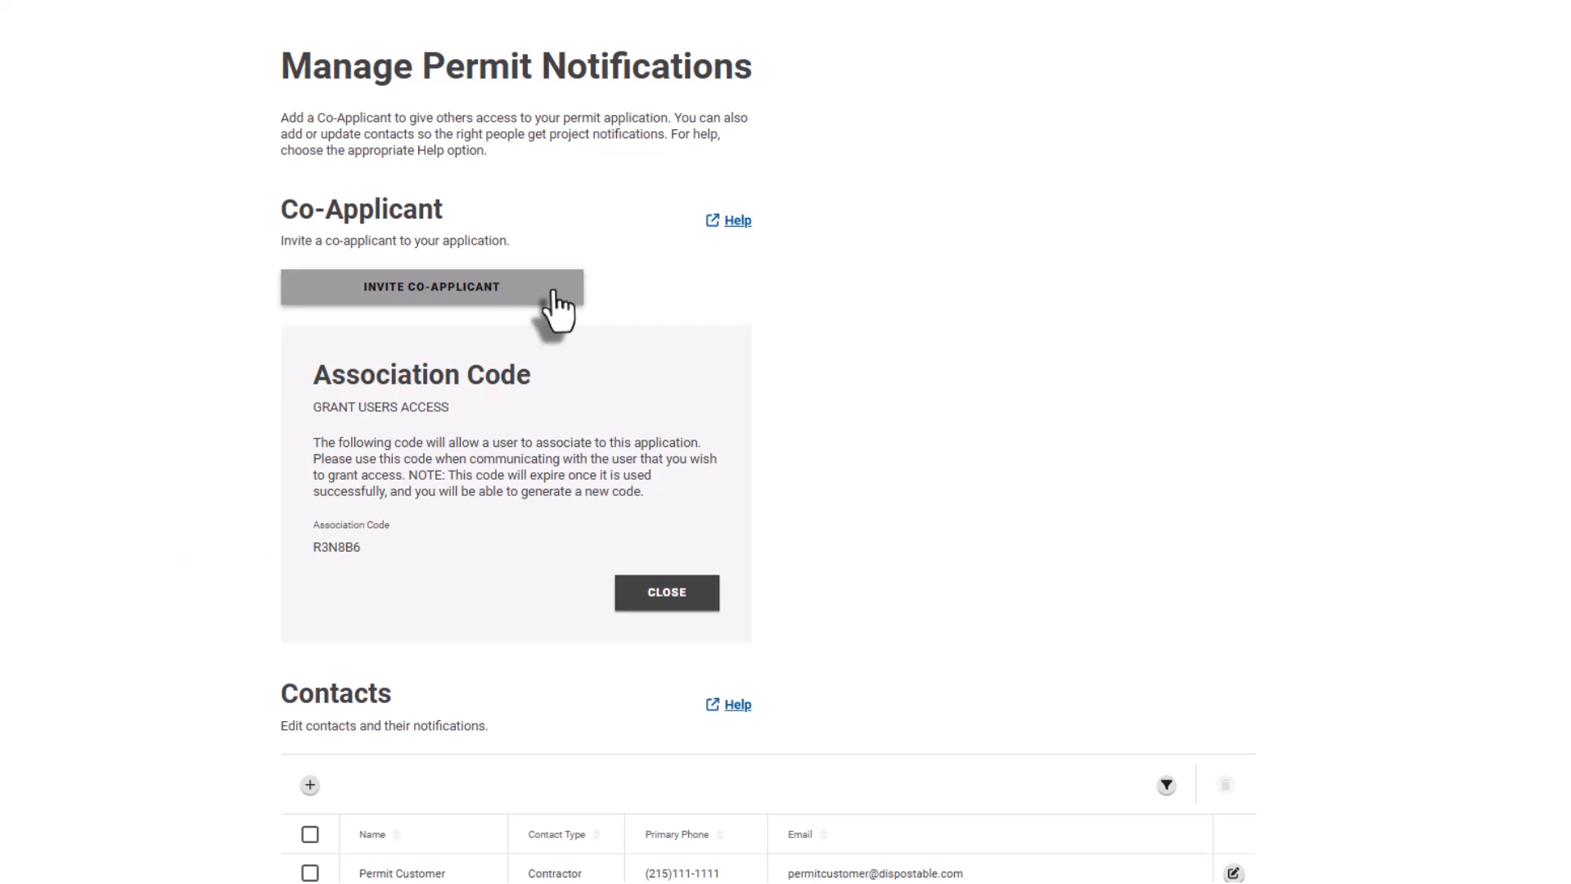
click(679, 601)
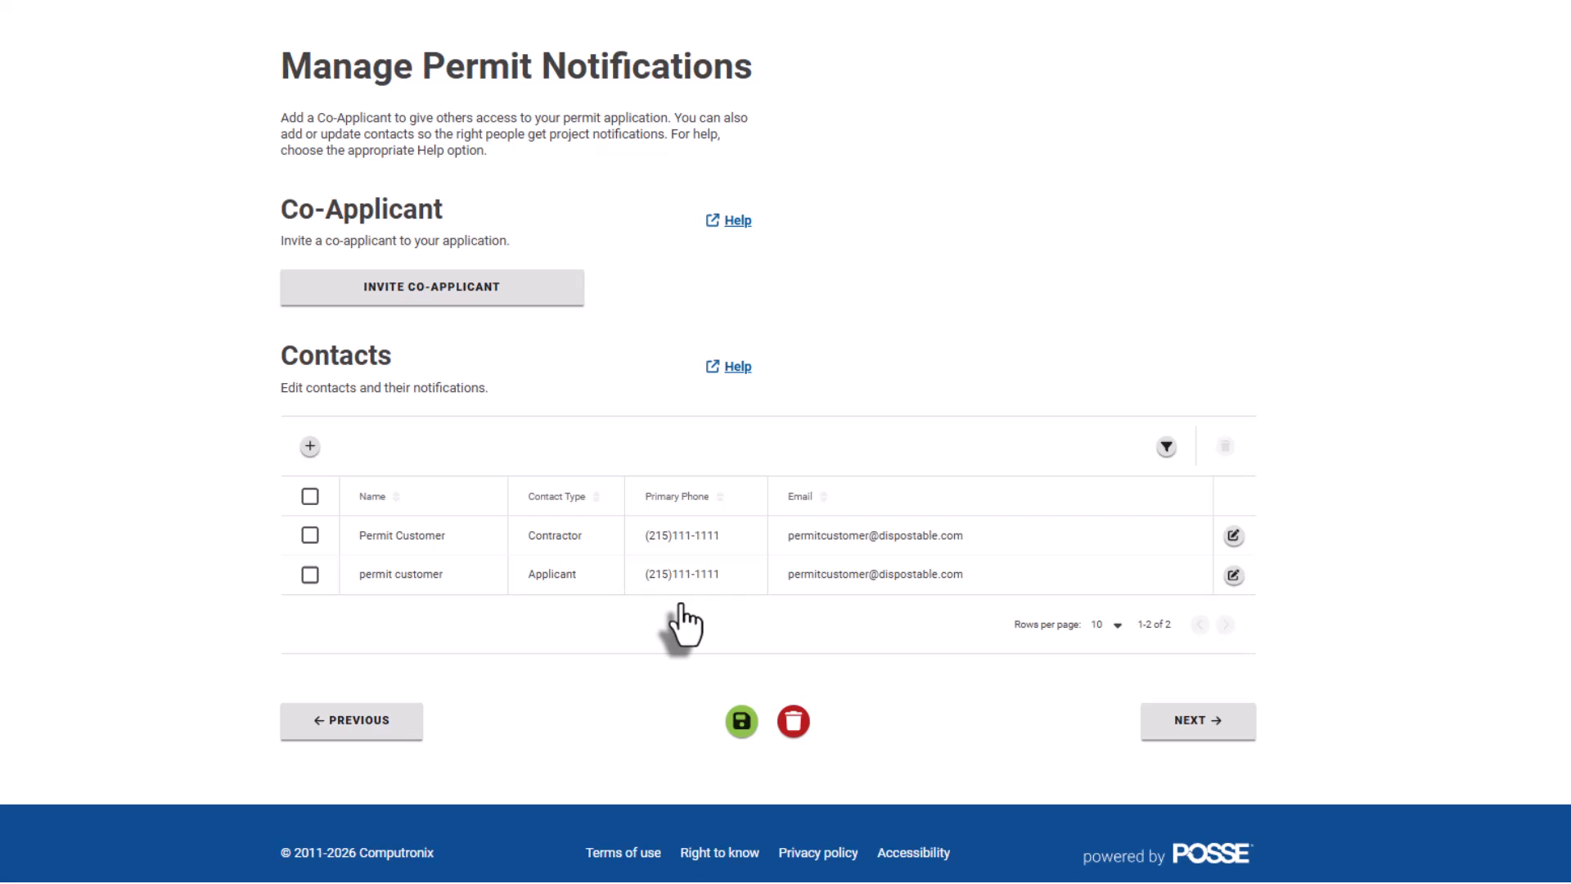
Check the new-contact and contractor-contact forms without saving changes, then proceed to Legal Declaration.
click(310, 446)
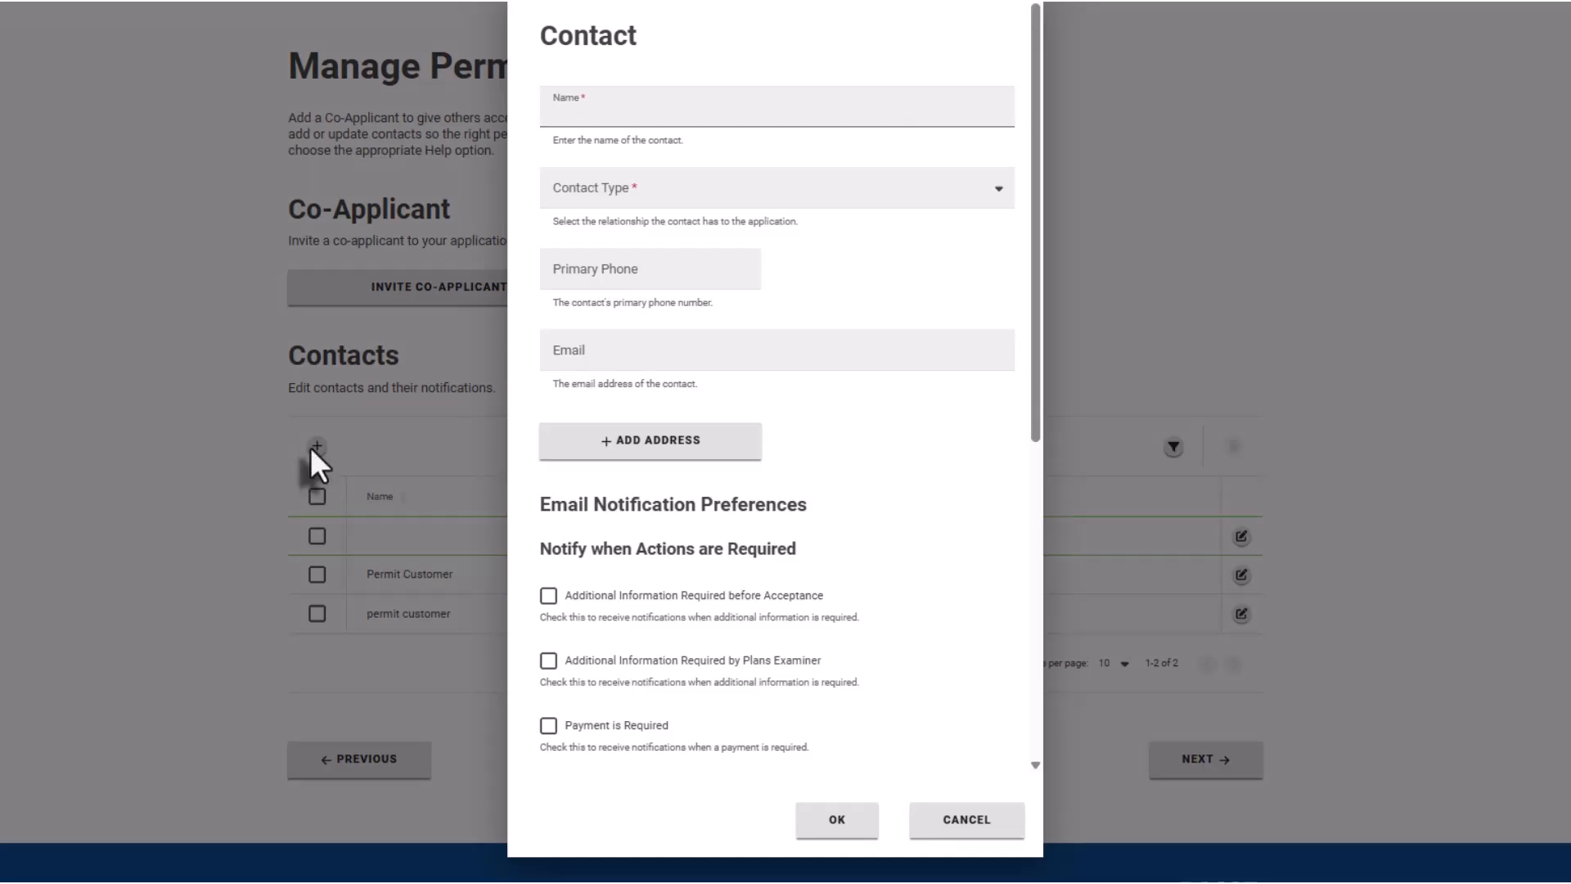
click(982, 821)
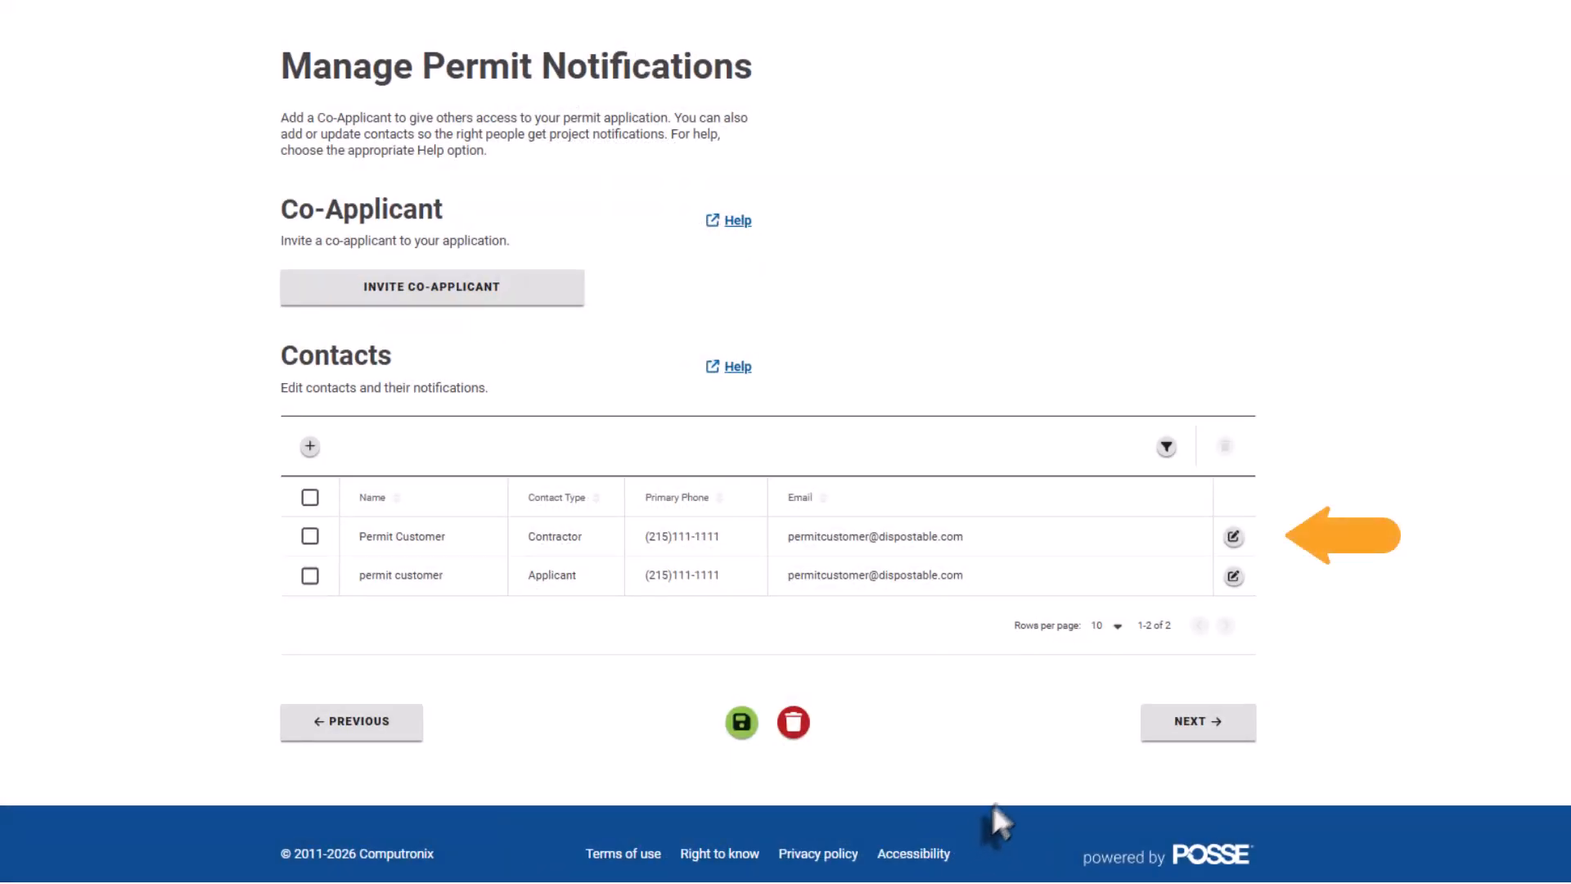
click(1233, 537)
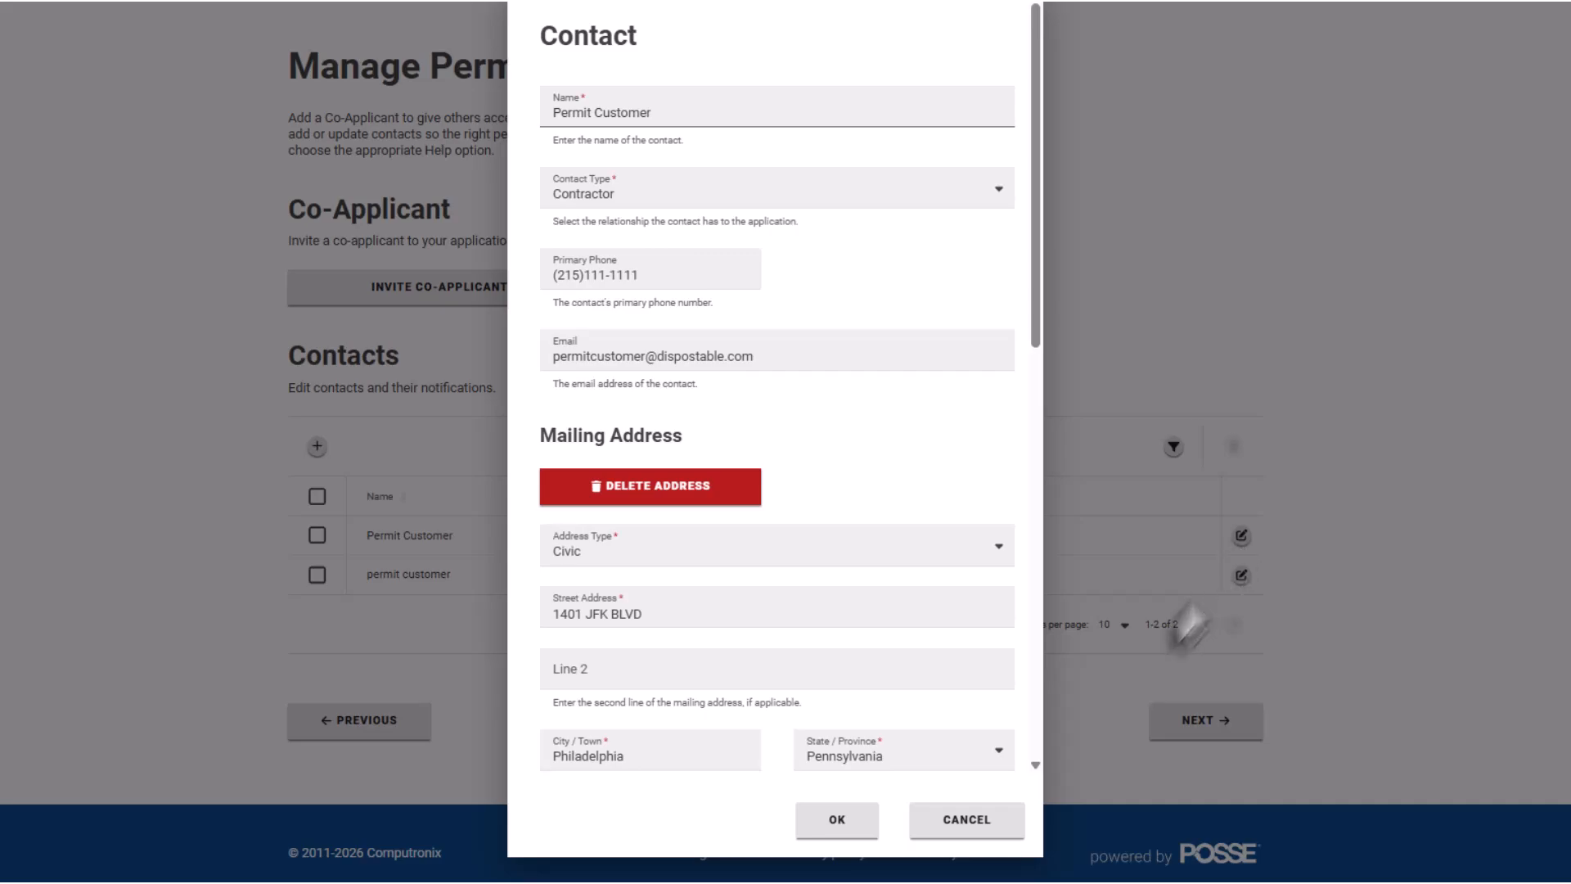
click(1003, 822)
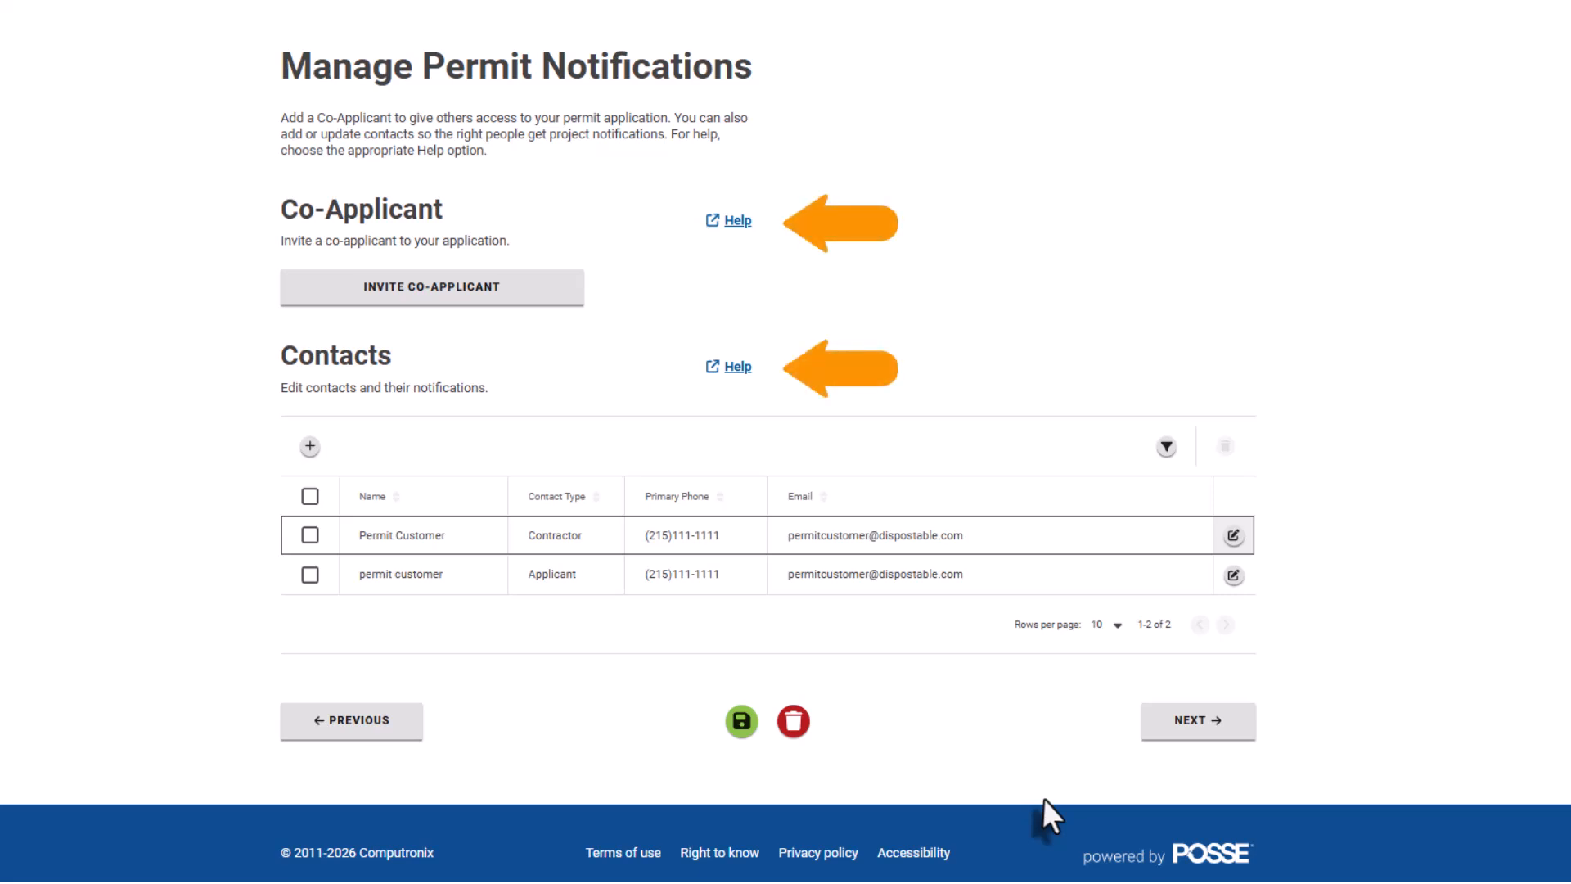
click(1160, 731)
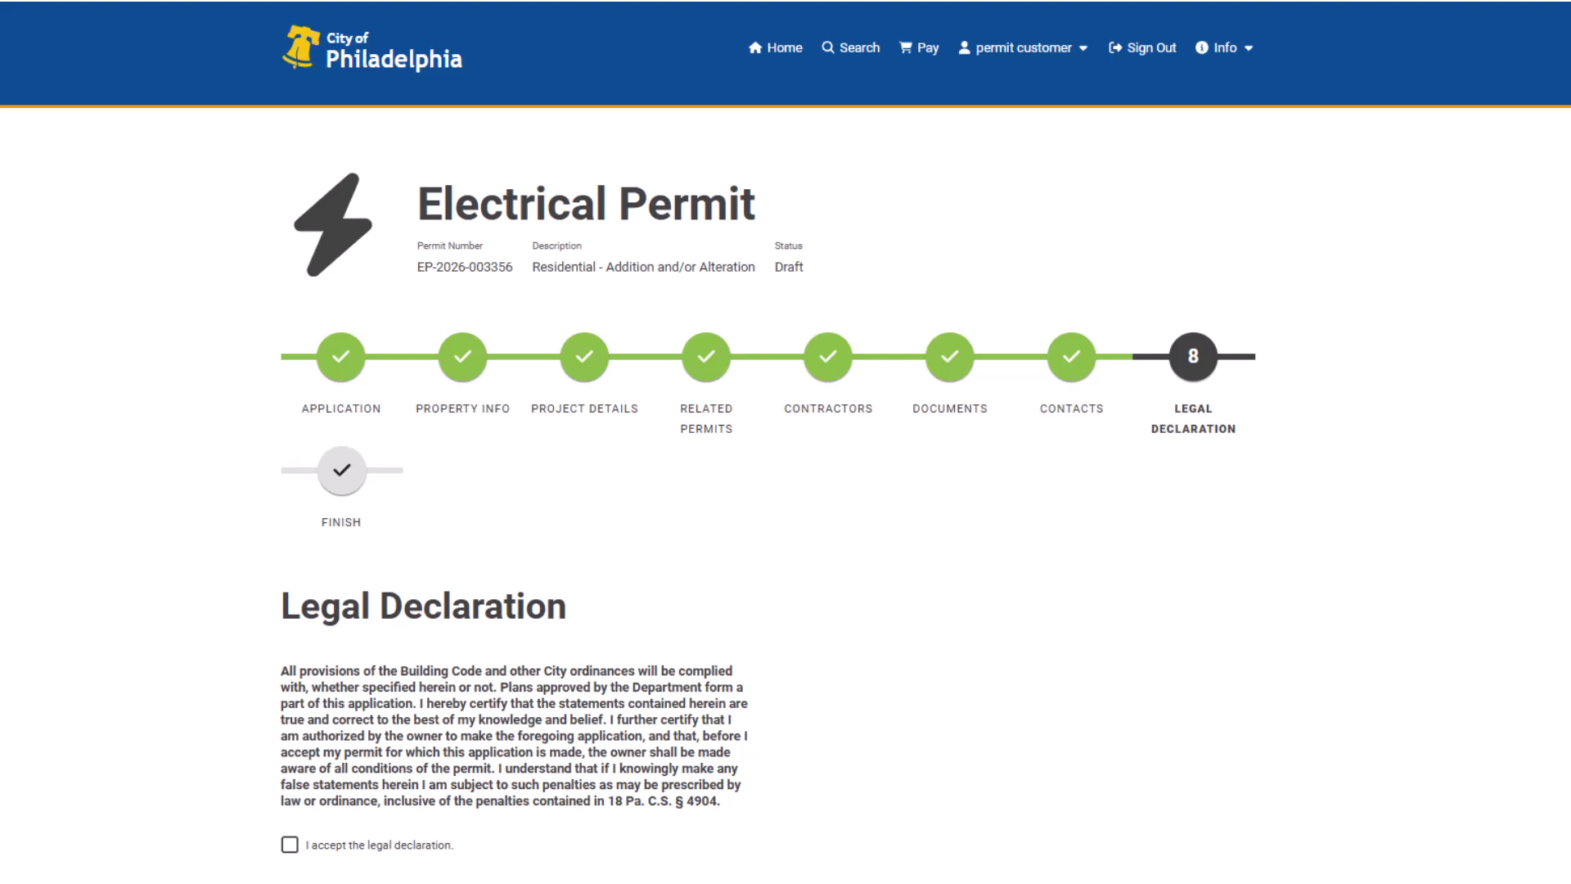
Accept the legal declaration and proceed to the Submit Application step.
scroll(785, 442, down, 3)
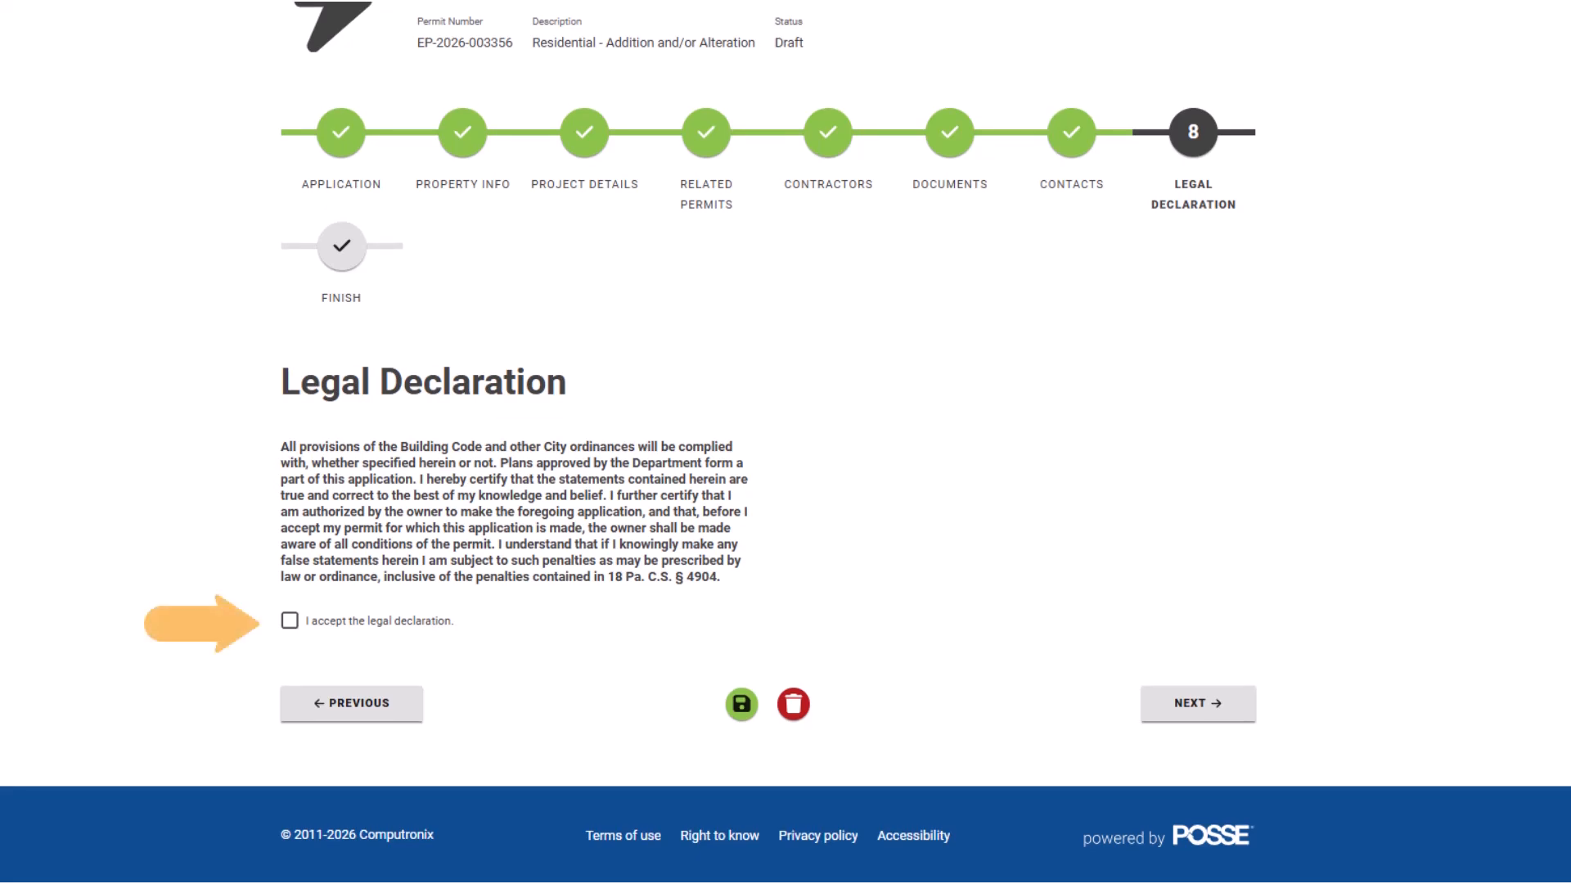
click(289, 622)
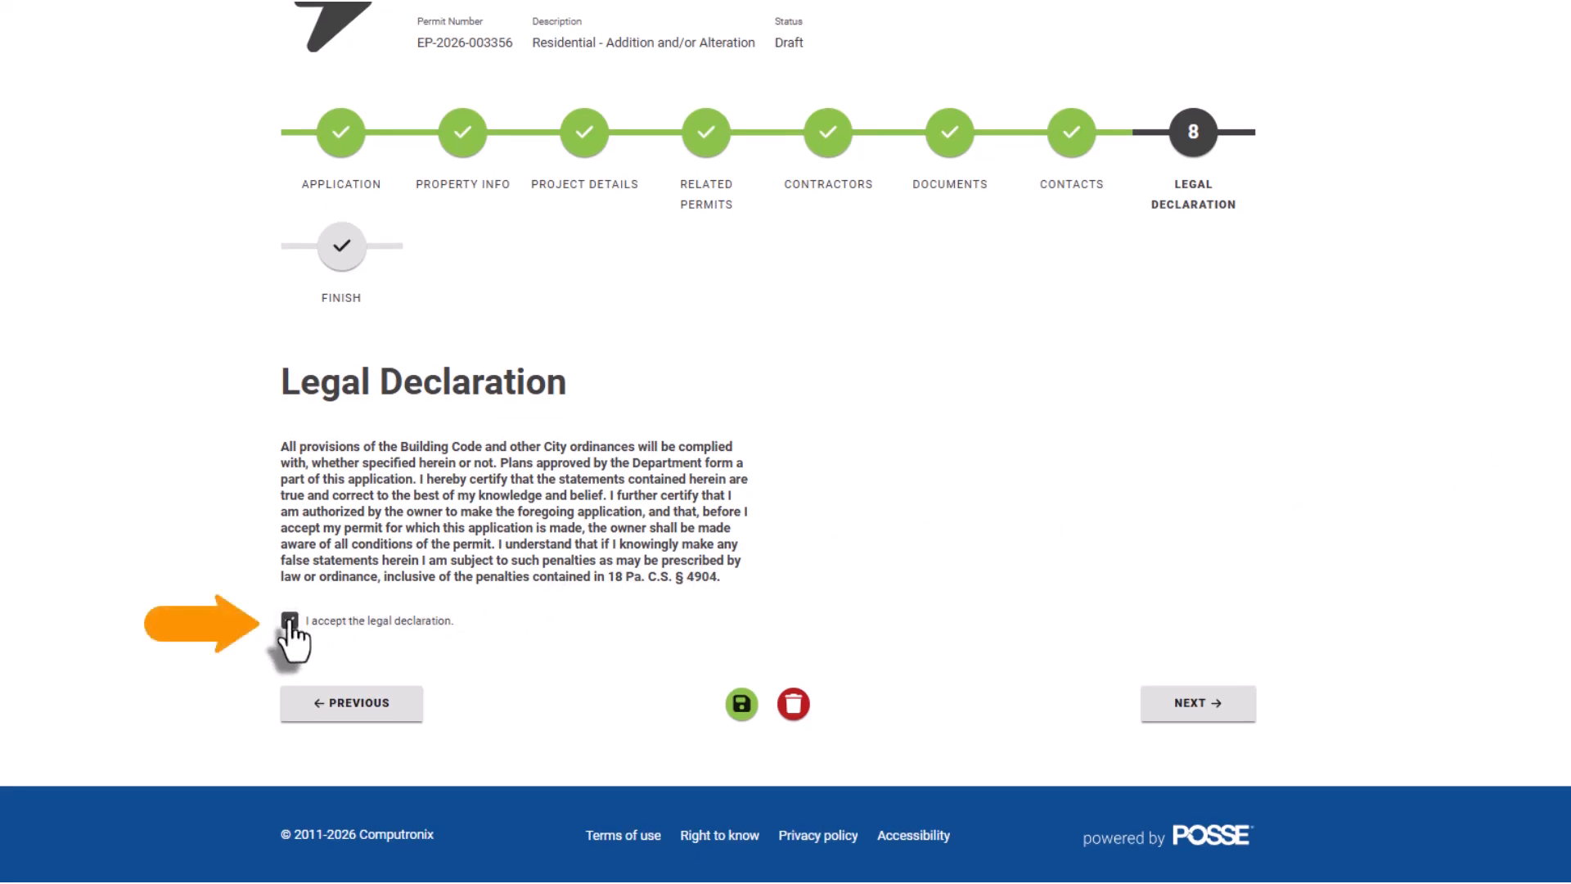
click(1163, 712)
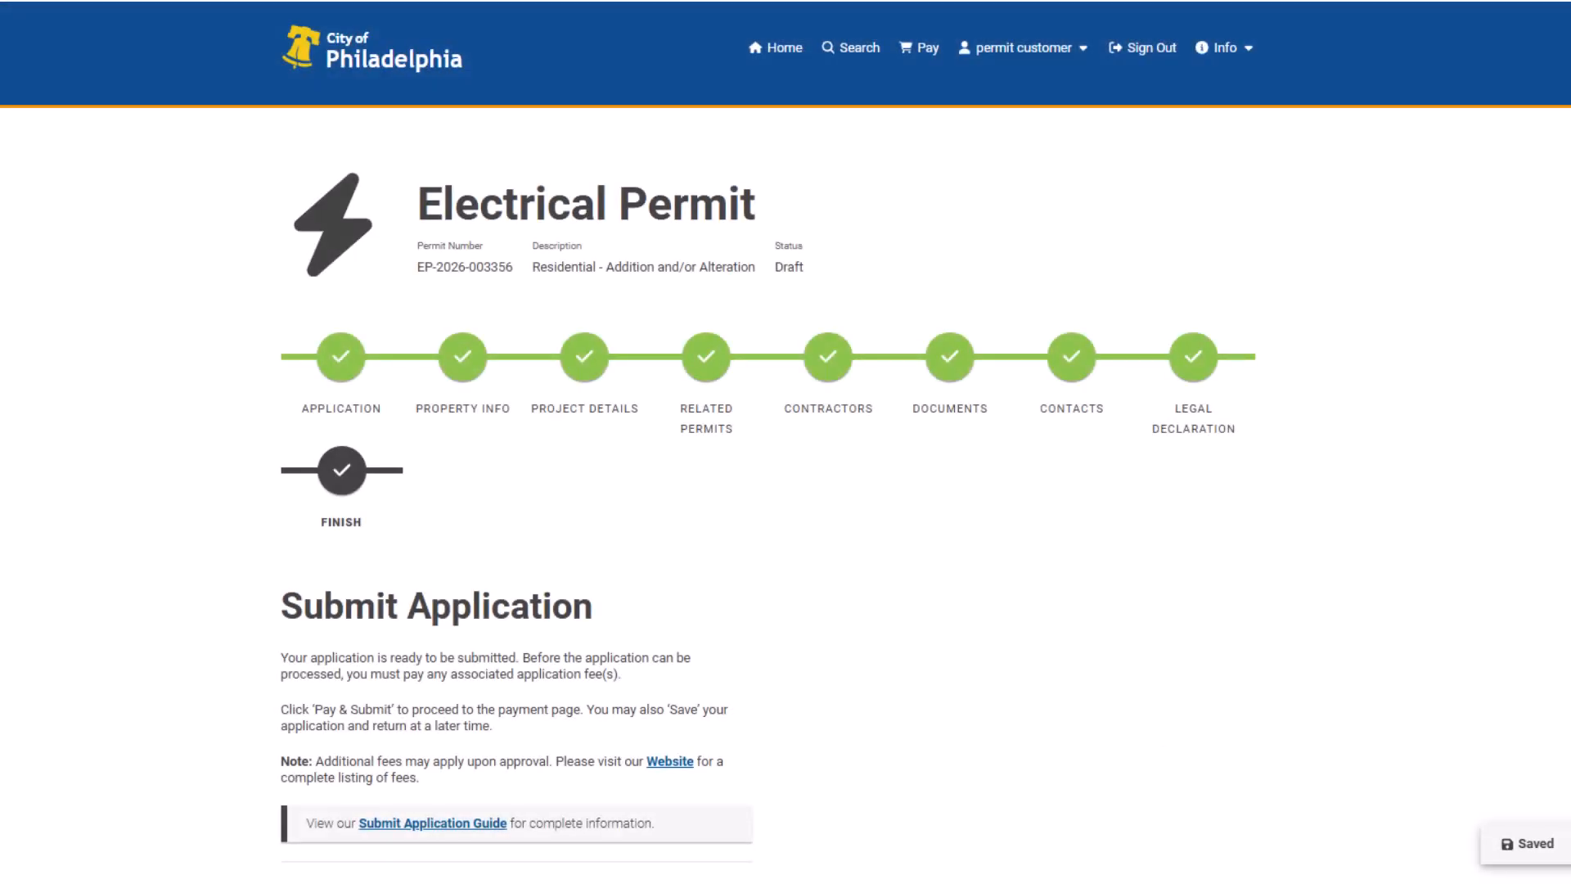
Pay the 25.00 filing fee and submit the Electrical Permit application.
scroll(785, 442, down, 5)
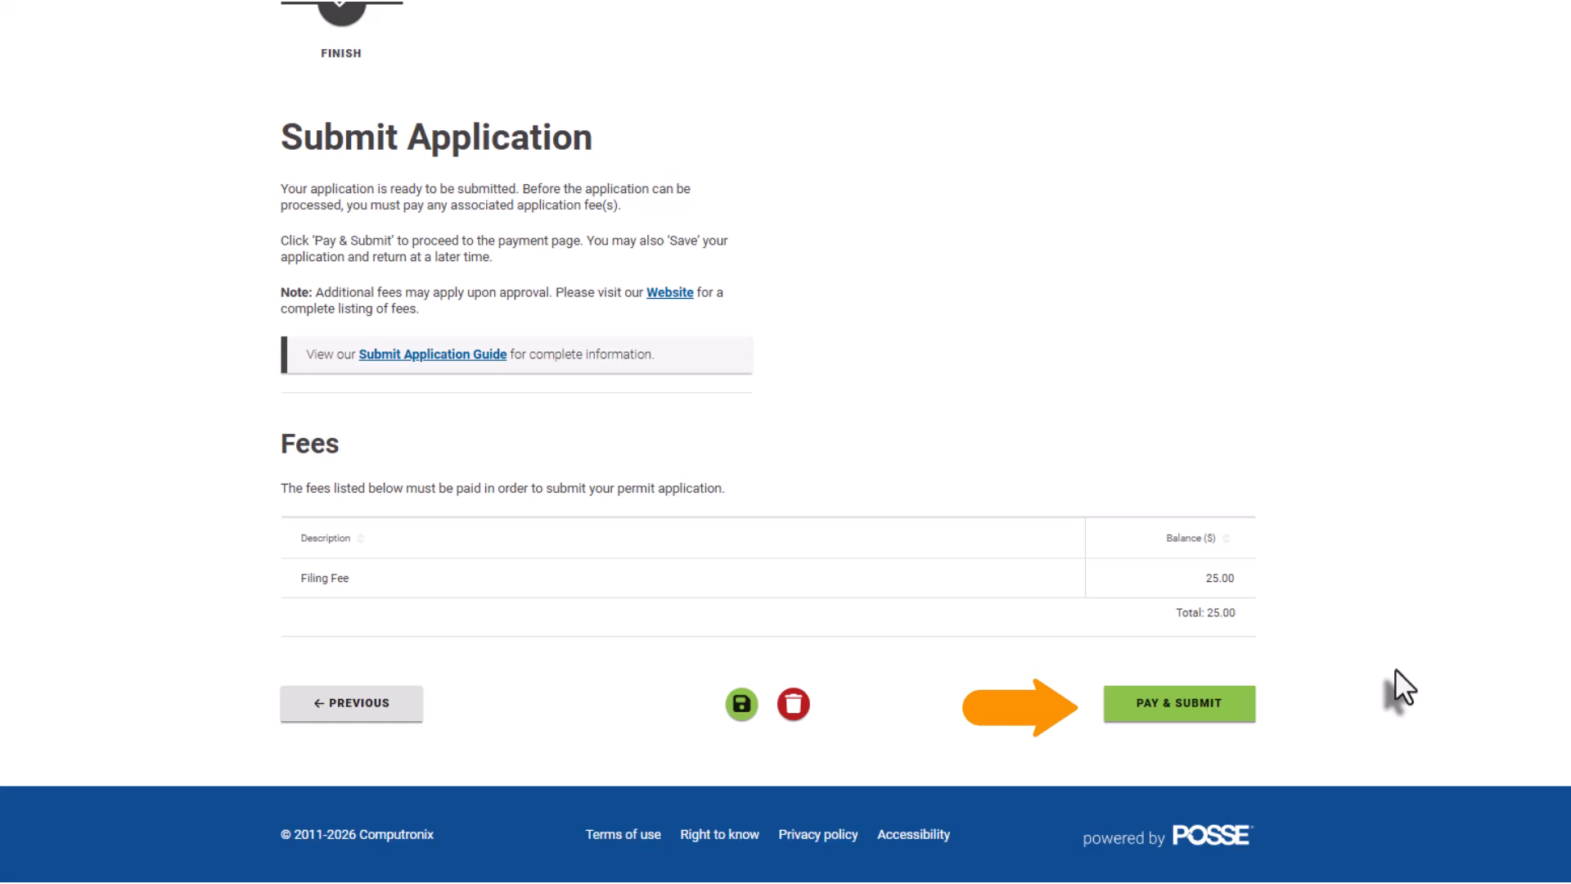
click(1245, 708)
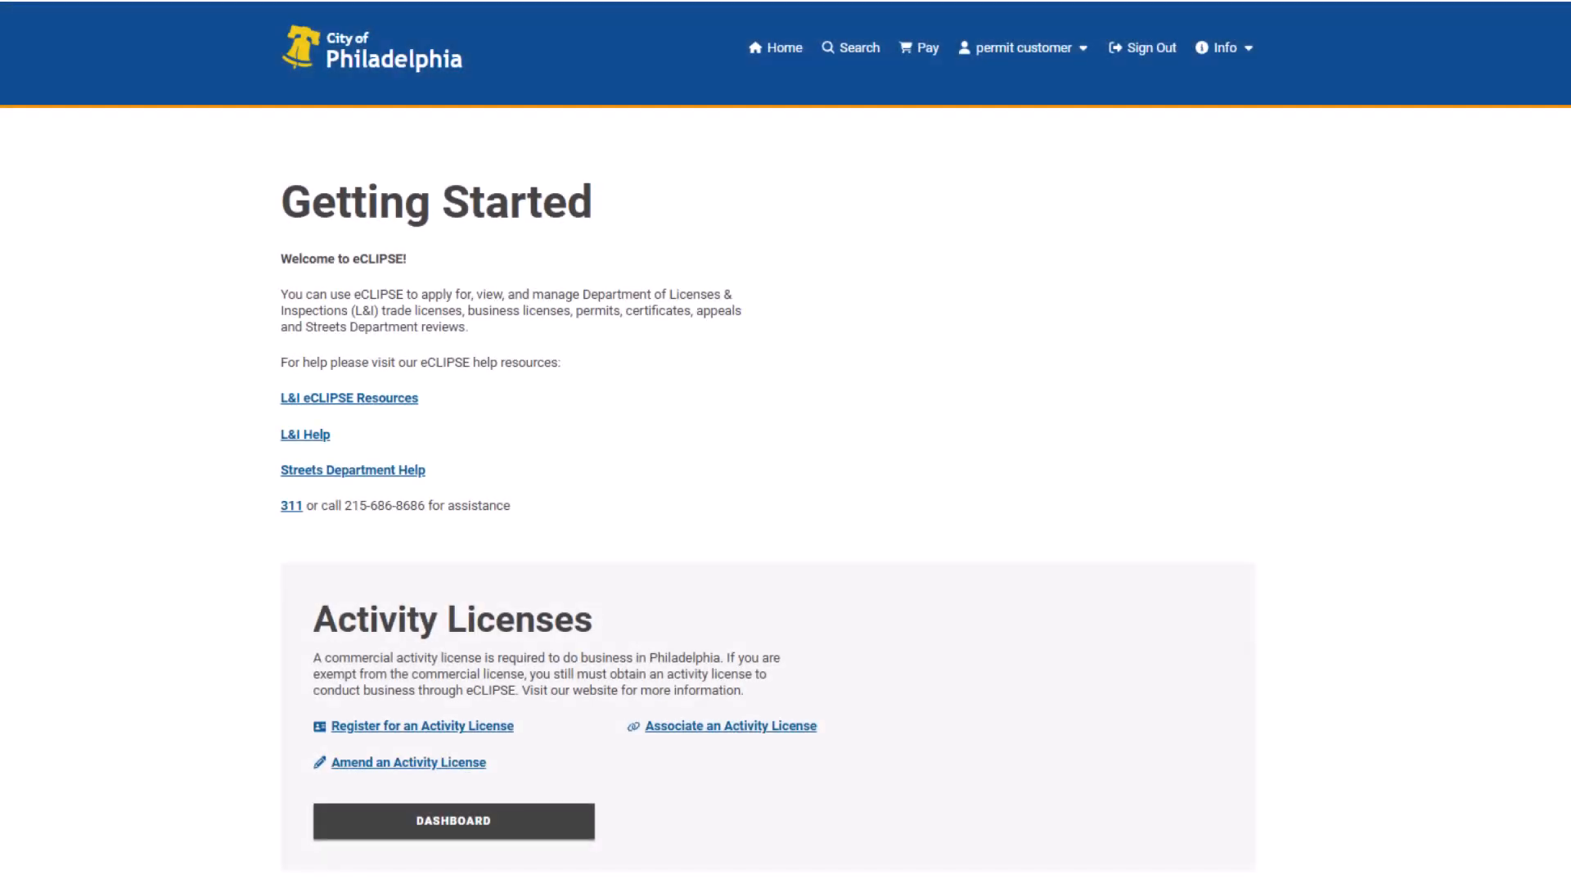
scroll(767, 442, down, 10)
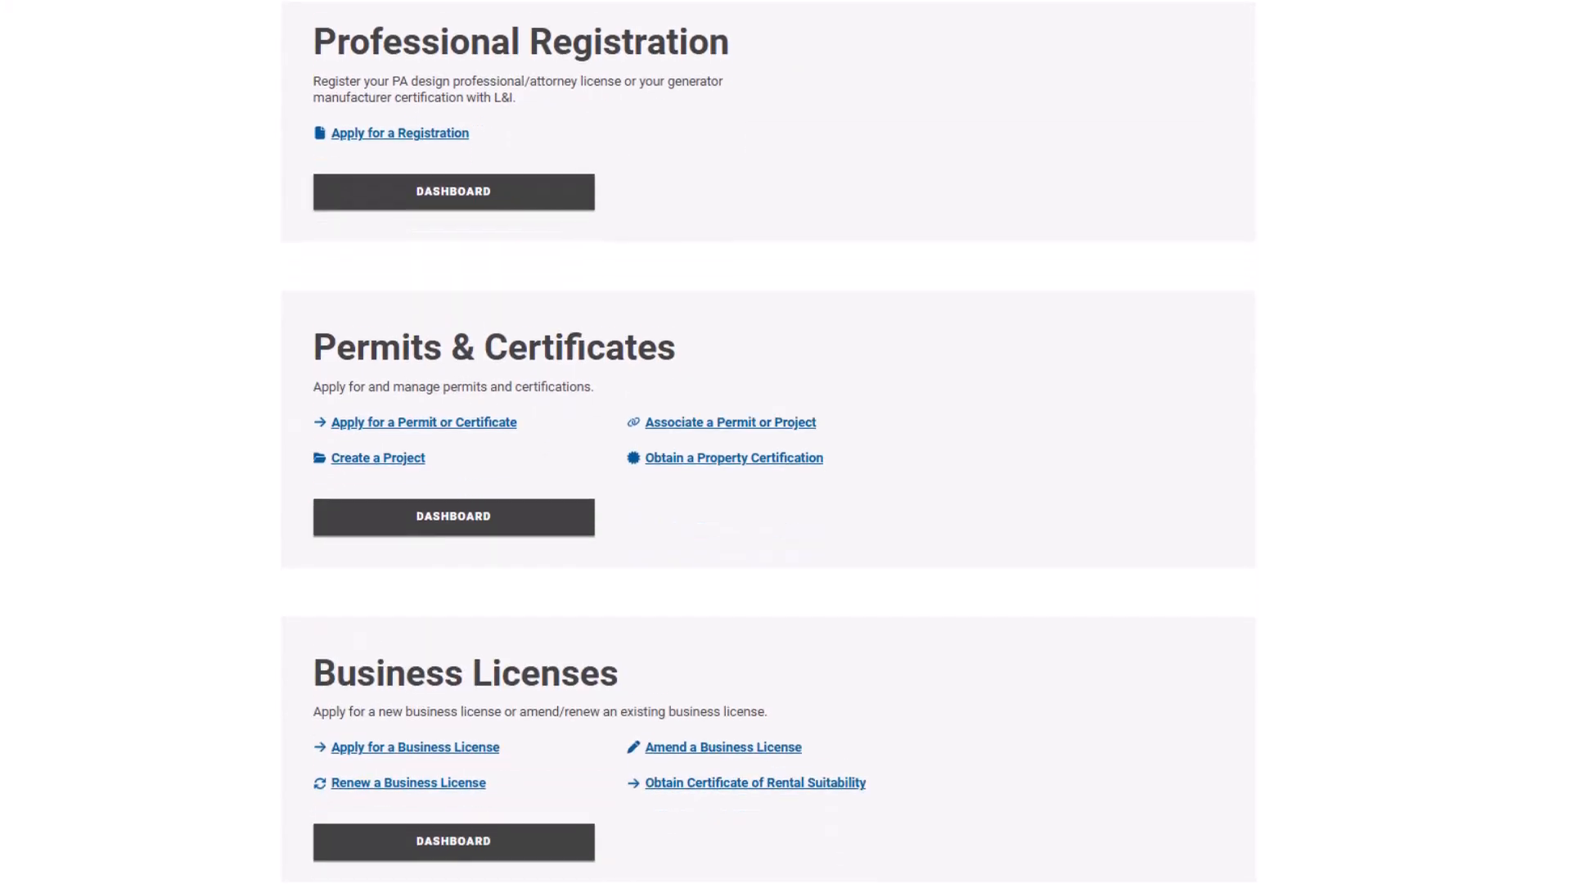
click(585, 514)
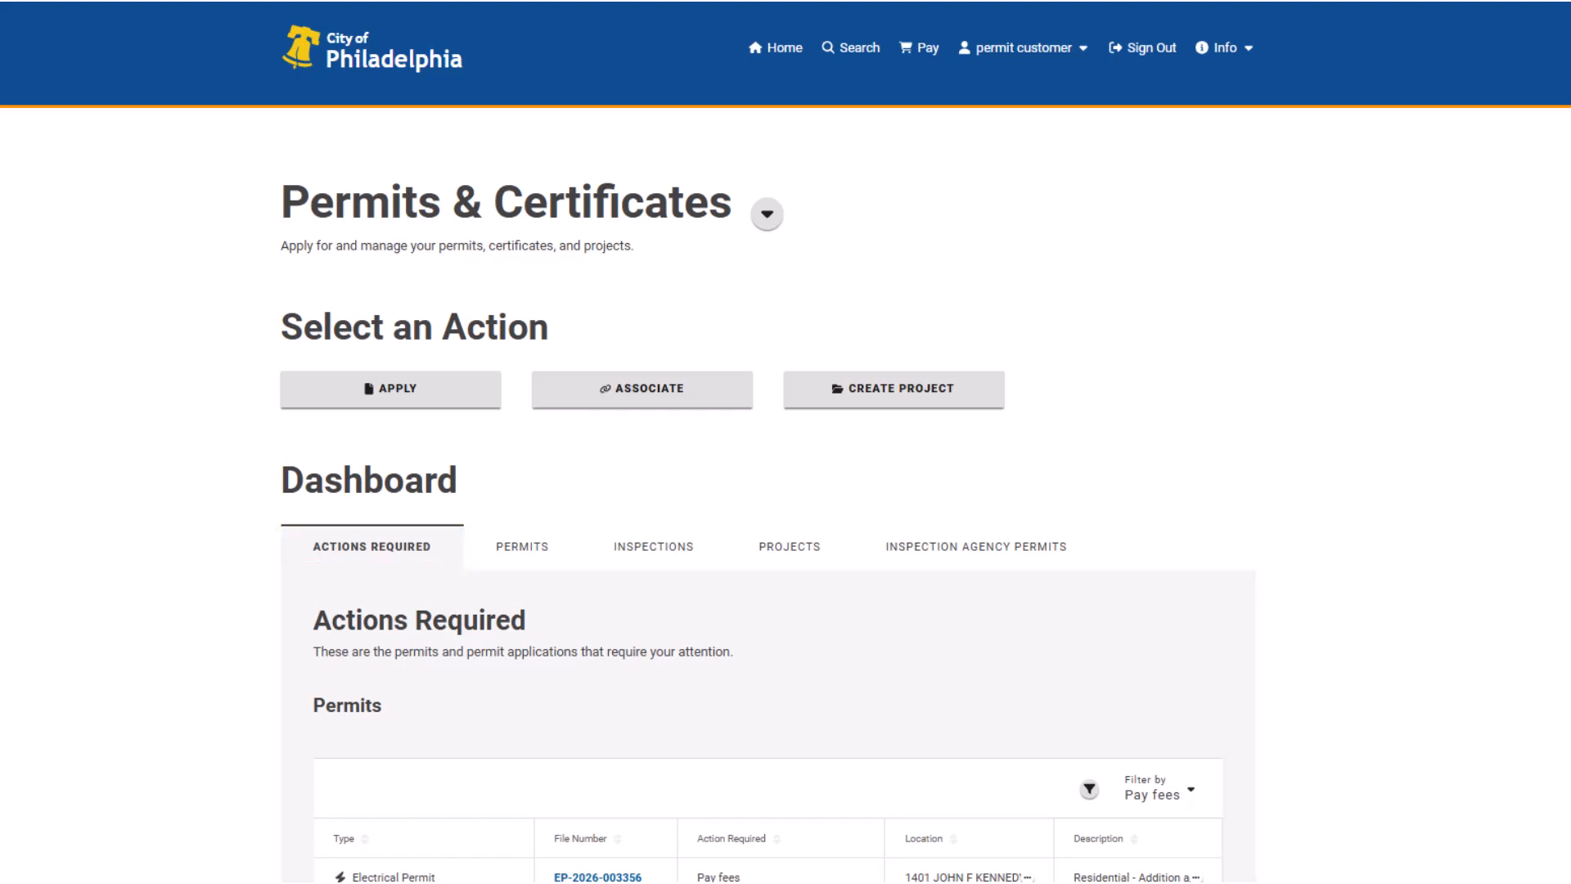
click(527, 546)
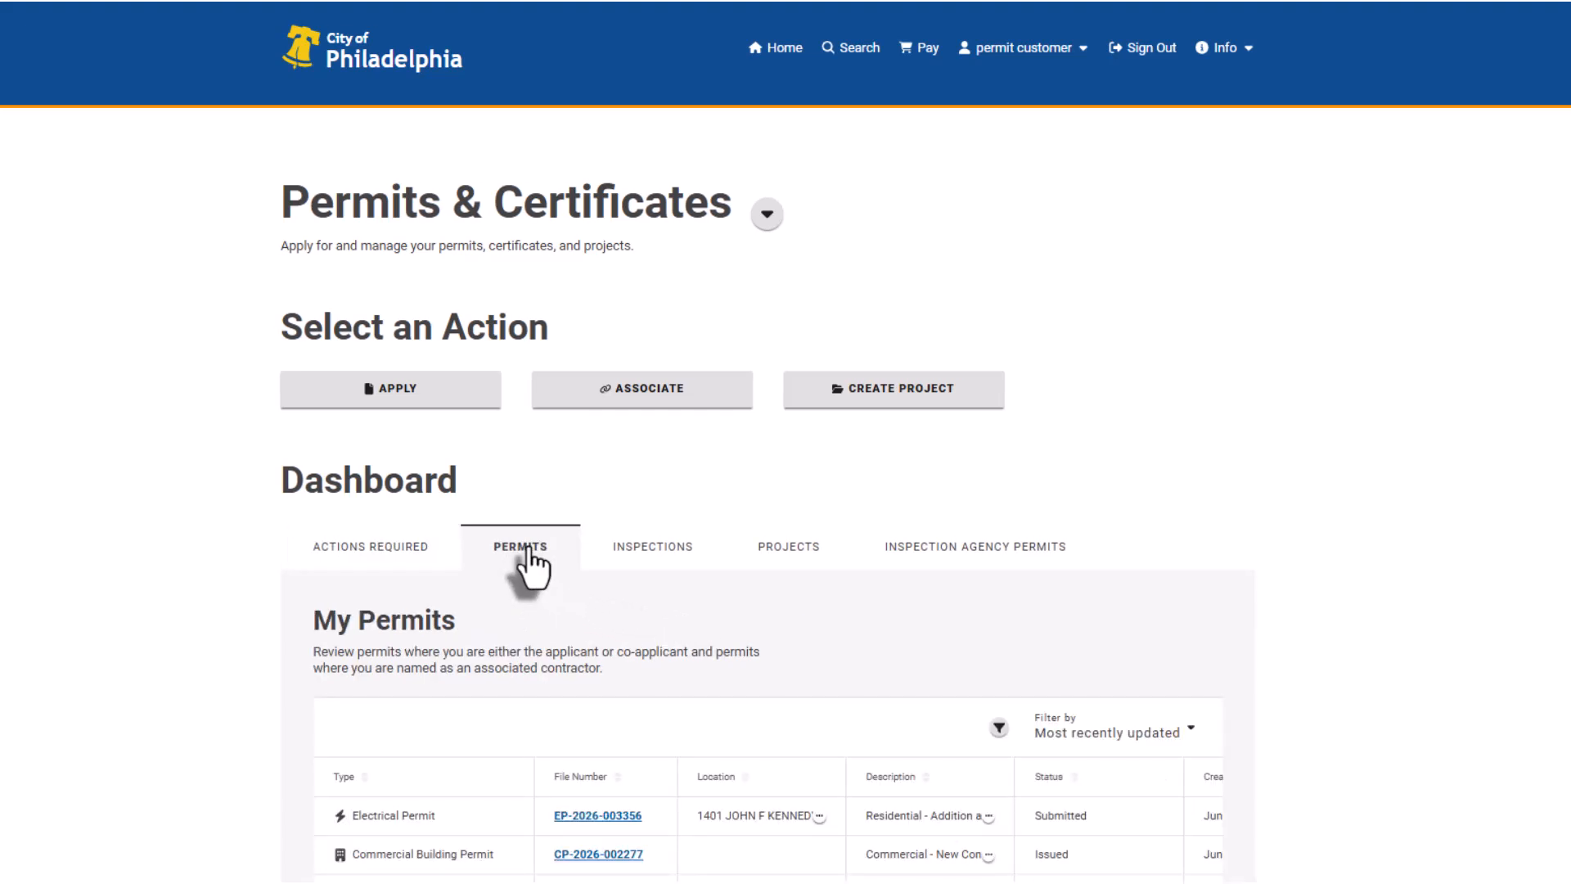
click(616, 816)
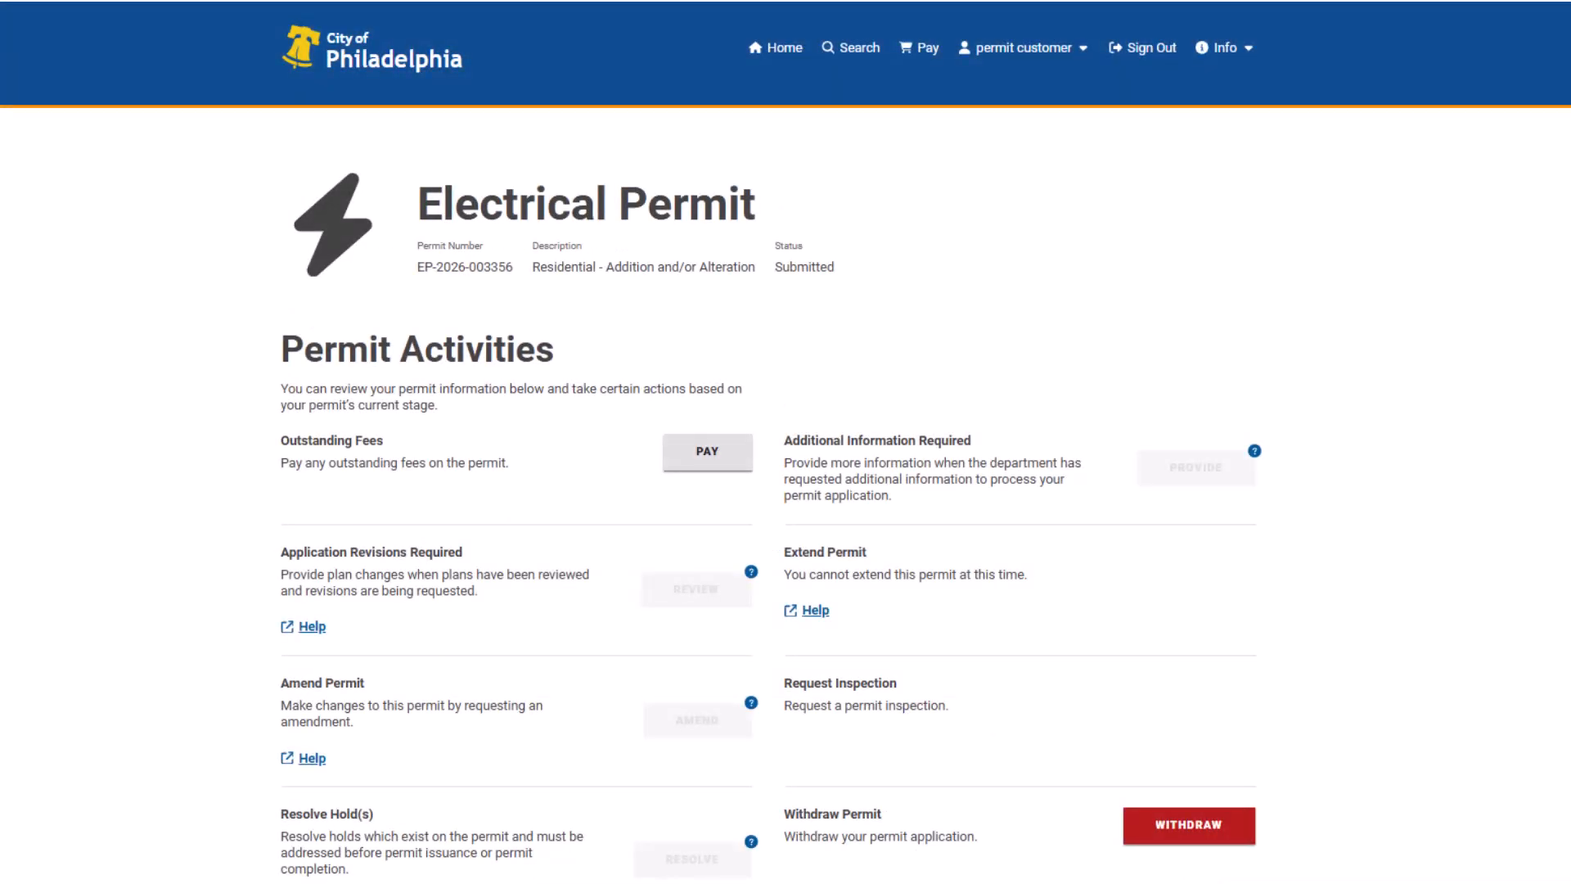
scroll(768, 442, down, 12)
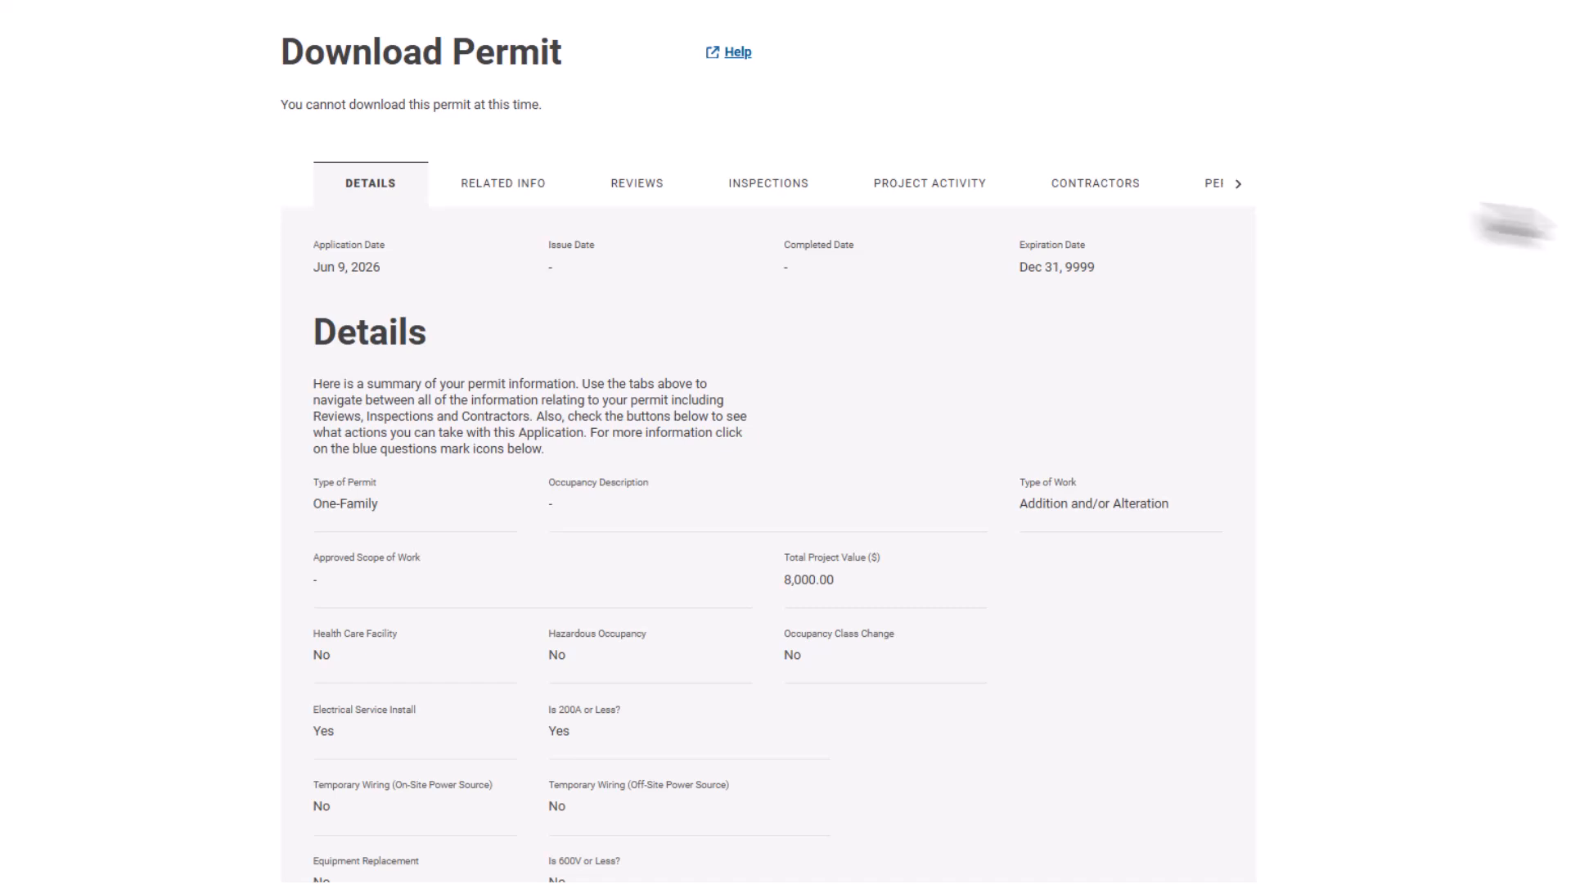
click(1237, 185)
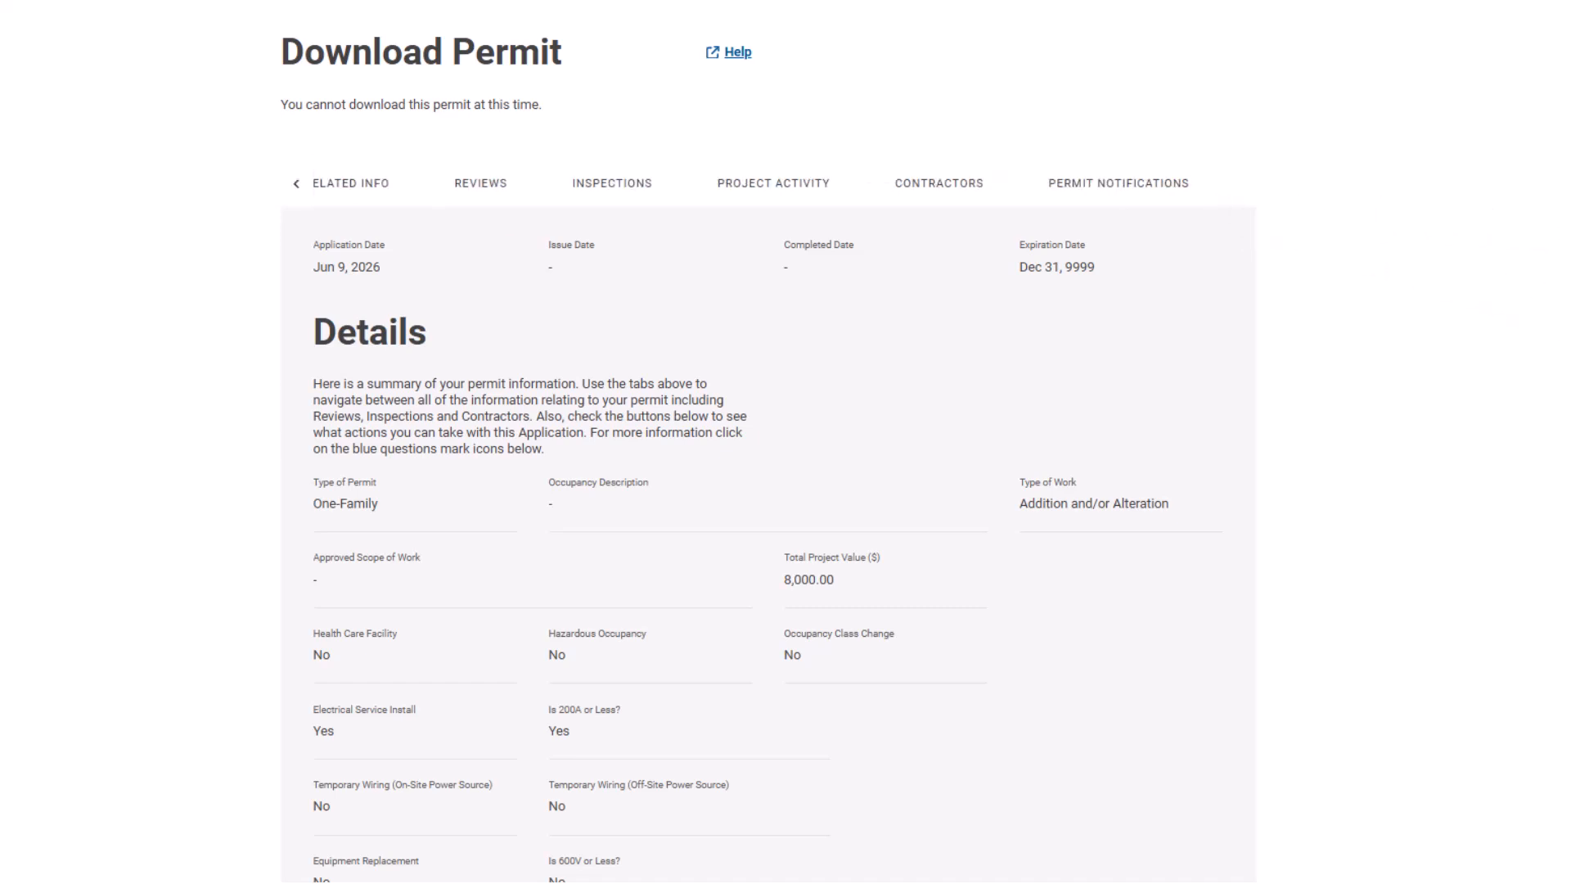
scroll(768, 442, up, 7)
scroll(786, 442, up, 5)
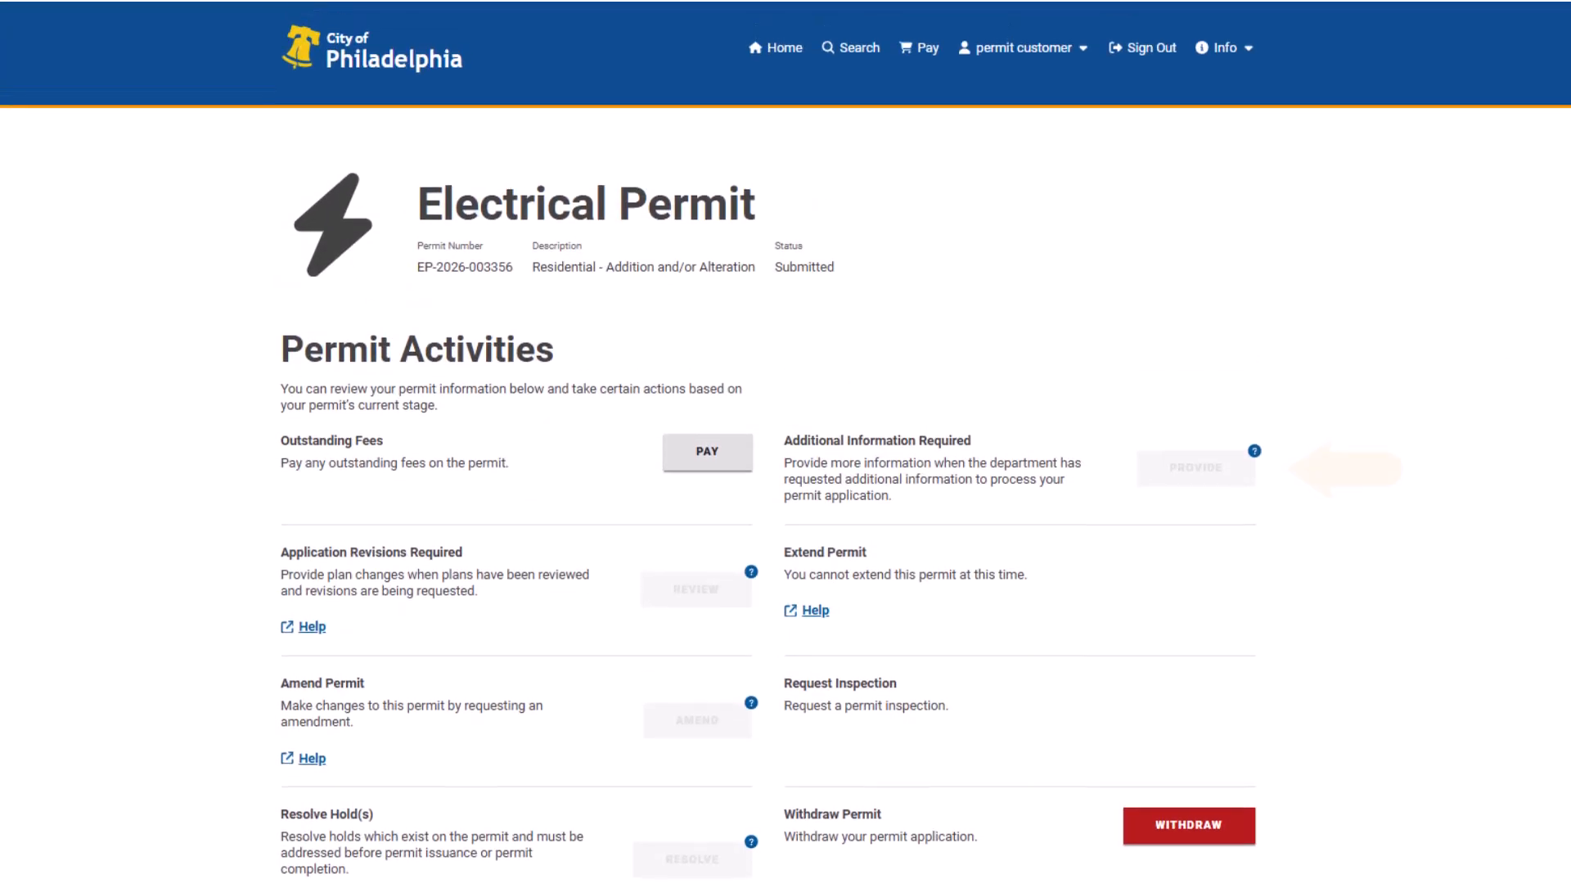